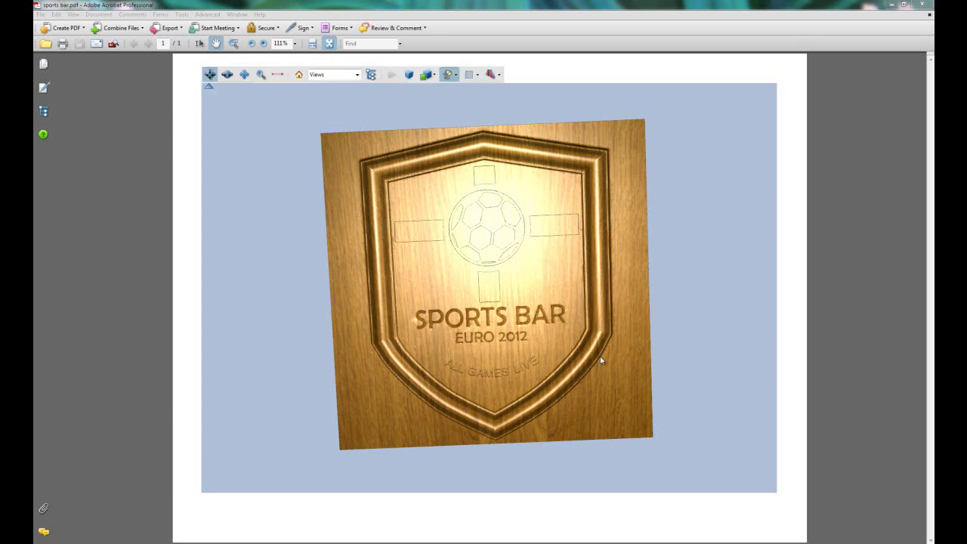
pyautogui.click(570, 340)
pyautogui.moveTo(577, 341)
pyautogui.mouseDown()
pyautogui.moveTo(546, 369)
pyautogui.moveTo(572, 347)
pyautogui.mouseUp()
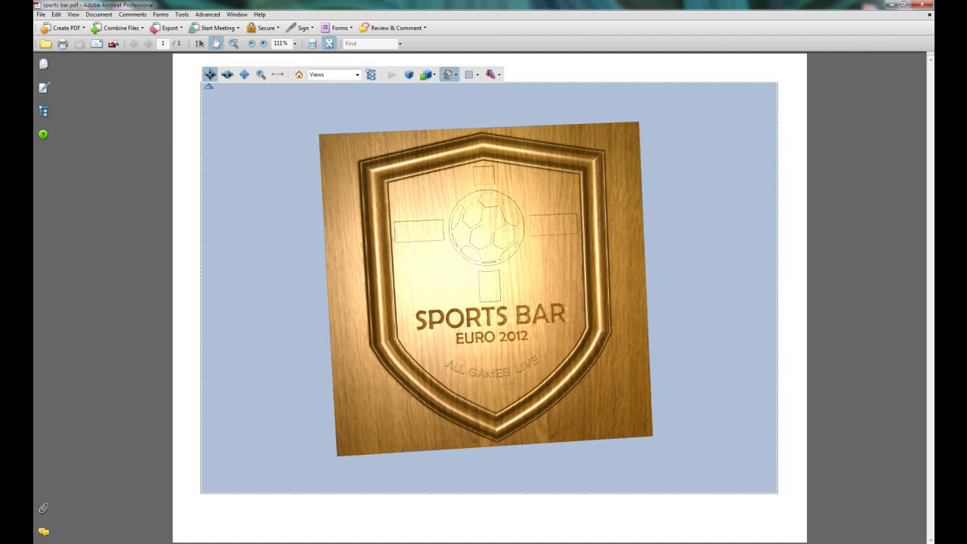
# Switch to ArtCAM Express and open English_football.png from the EURO 2012 folder as a 300 by 300 mm model
pyautogui.click(224, 502)
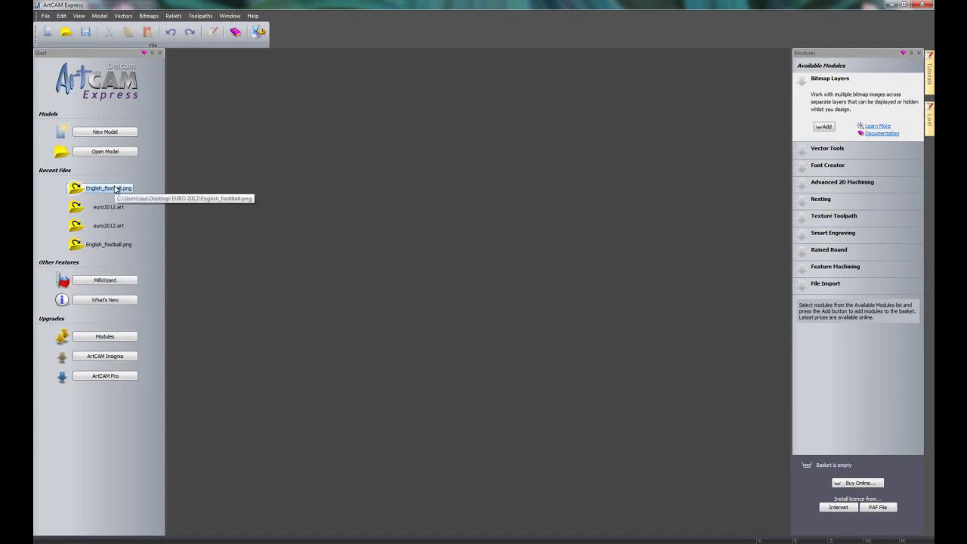
pyautogui.click(112, 152)
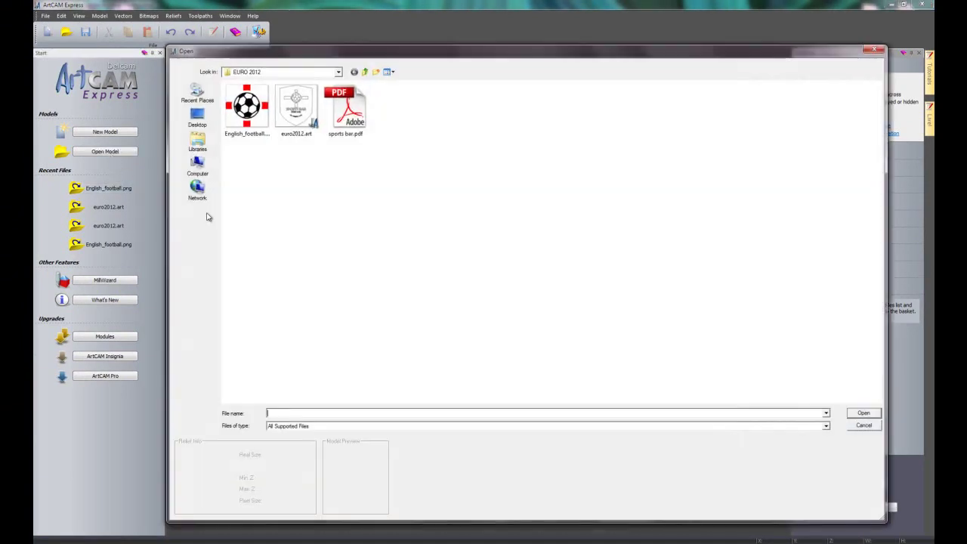
pyautogui.click(252, 127)
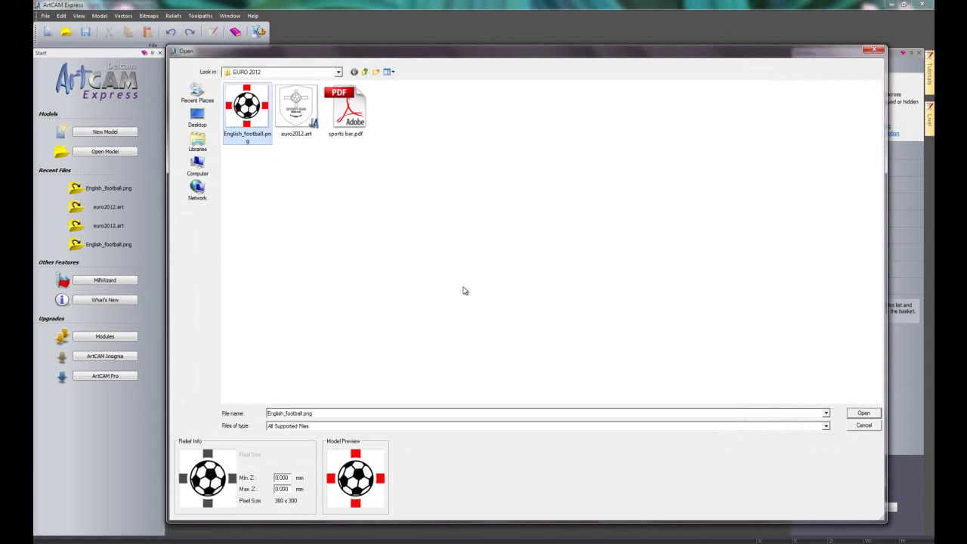
pyautogui.click(863, 413)
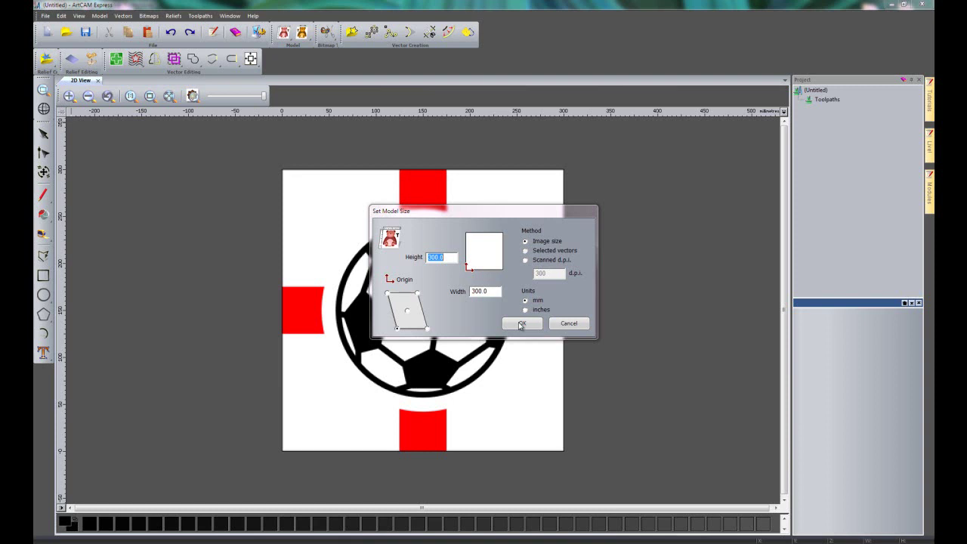
pyautogui.click(520, 324)
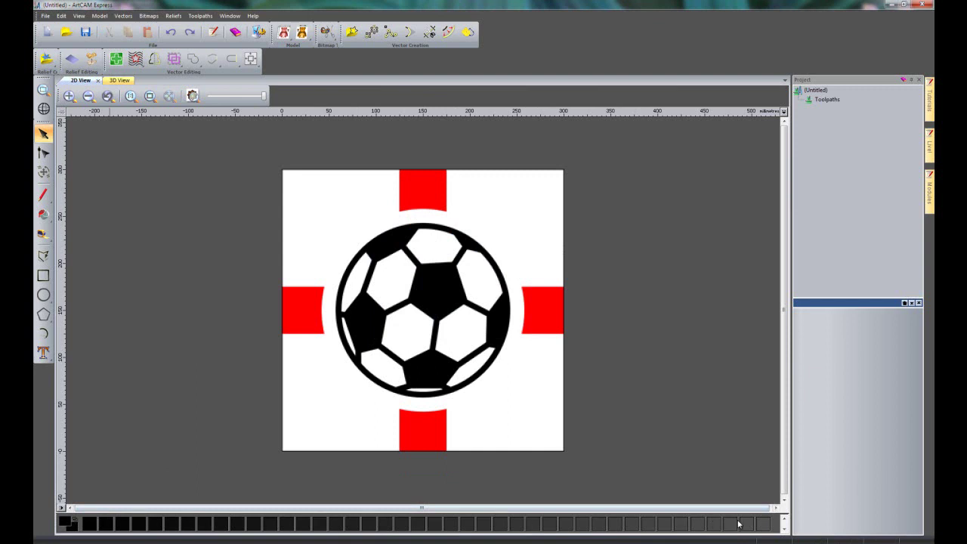
# Look through the imported image's colour palette to examine the range of shades it contains
pyautogui.click(784, 529)
pyautogui.click(784, 529)
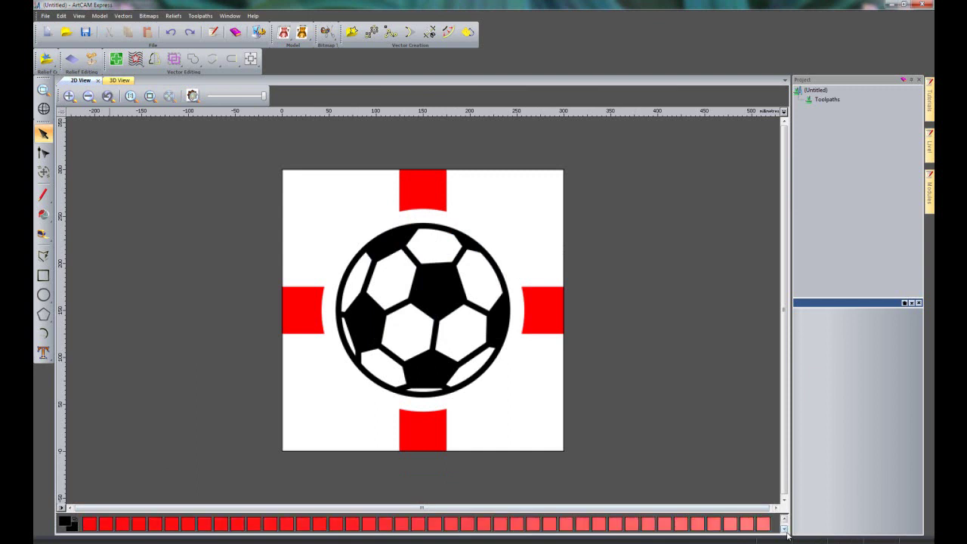
pyautogui.click(784, 529)
pyautogui.click(783, 528)
pyautogui.click(784, 529)
pyautogui.click(784, 529)
pyautogui.click(784, 521)
pyautogui.click(784, 522)
pyautogui.click(785, 521)
pyautogui.click(785, 522)
pyautogui.click(785, 522)
pyautogui.click(784, 522)
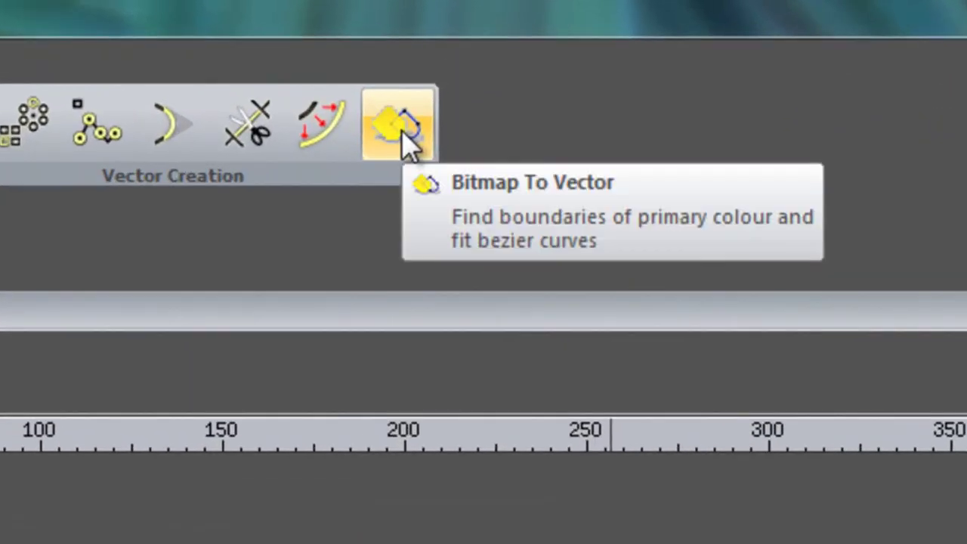
# Start Bitmap To Vector and reduce the football image to a maximum of 4 colours
pyautogui.click(405, 142)
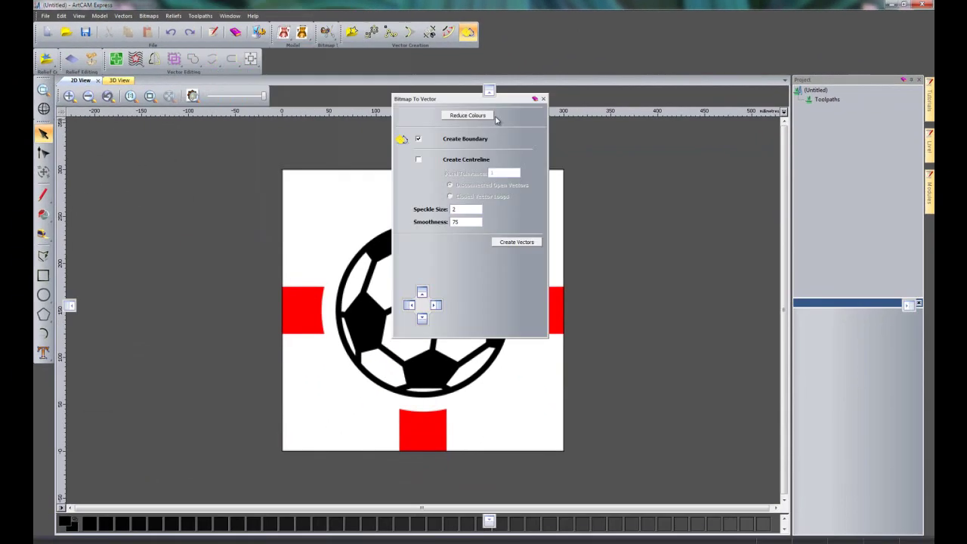
pyautogui.moveTo(162, 11); pyautogui.dragTo(656, 212)
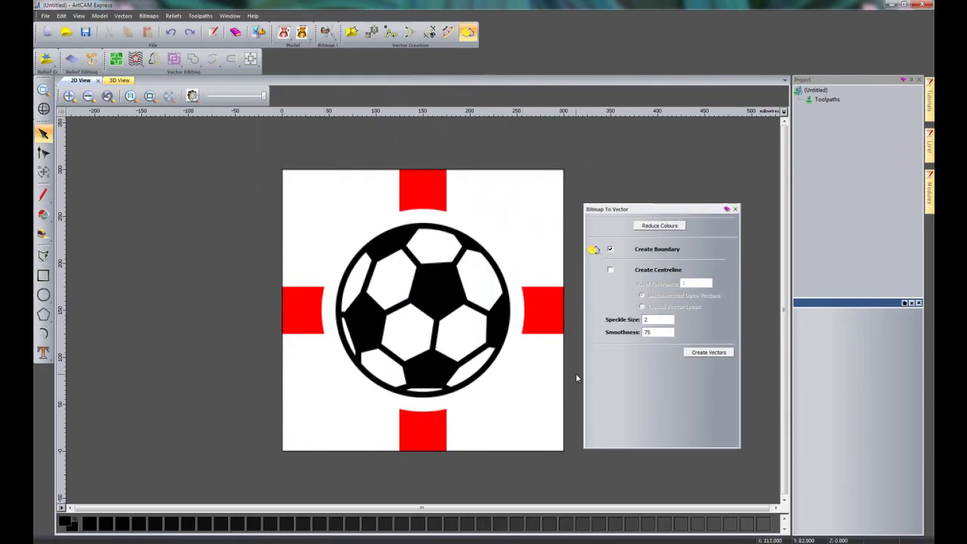
pyautogui.click(659, 226)
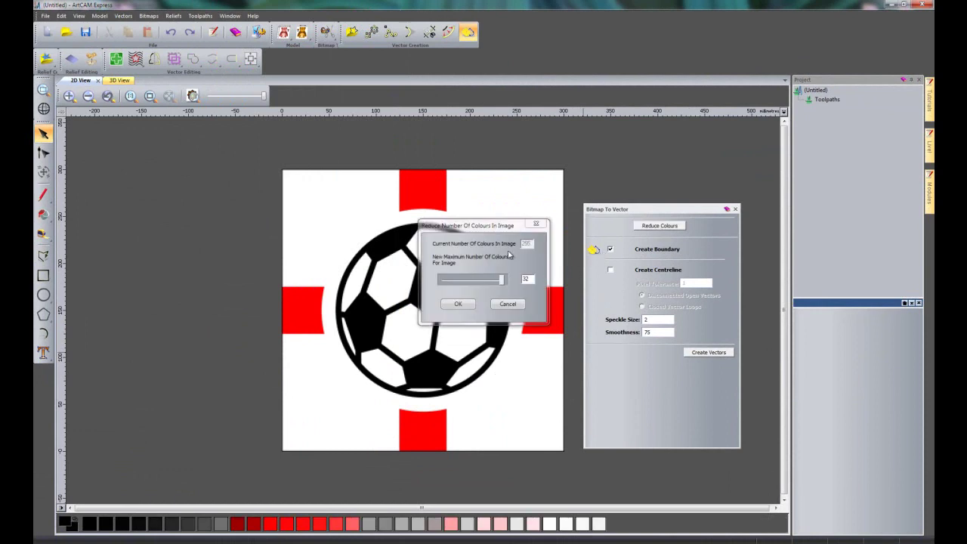
pyautogui.moveTo(476, 223); pyautogui.dragTo(206, 268)
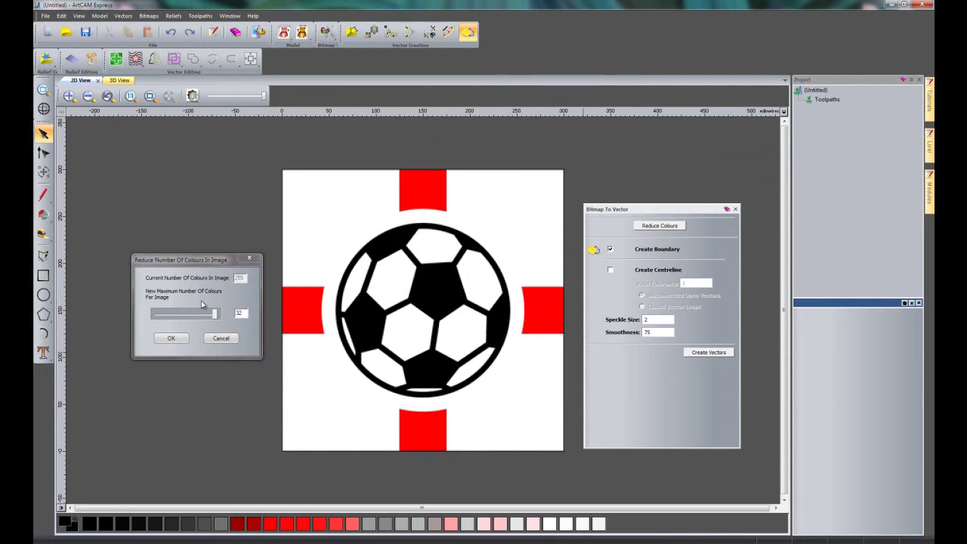
pyautogui.moveTo(214, 316); pyautogui.dragTo(157, 316)
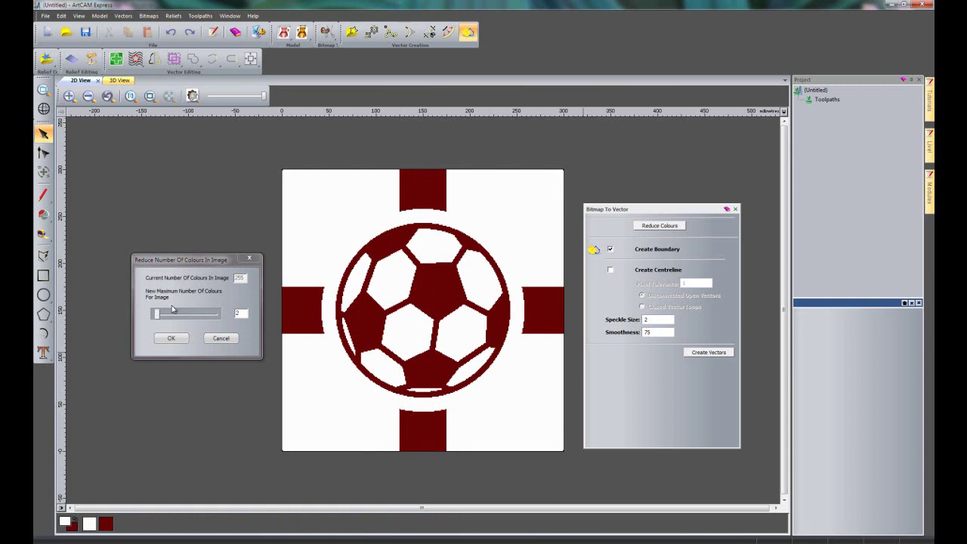
pyautogui.moveTo(157, 315); pyautogui.dragTo(162, 317)
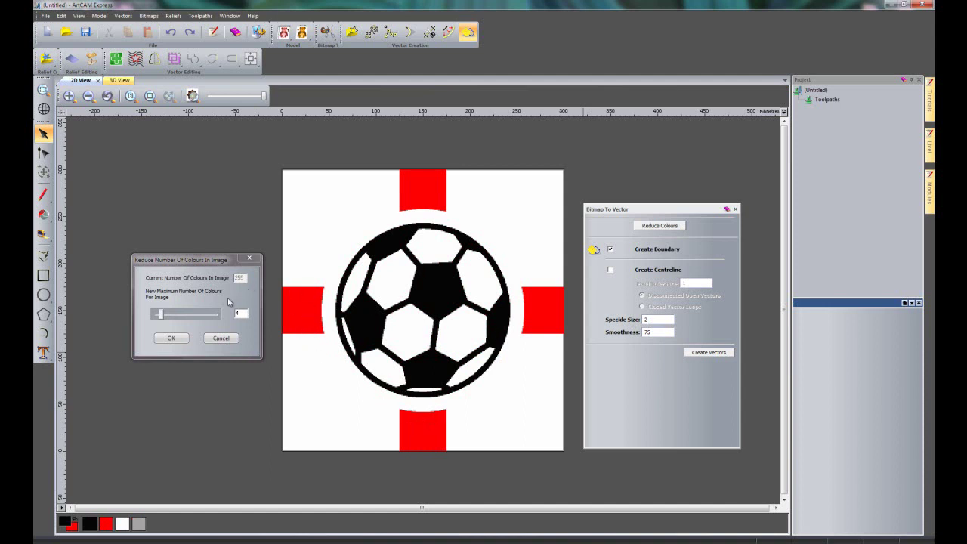
pyautogui.click(172, 338)
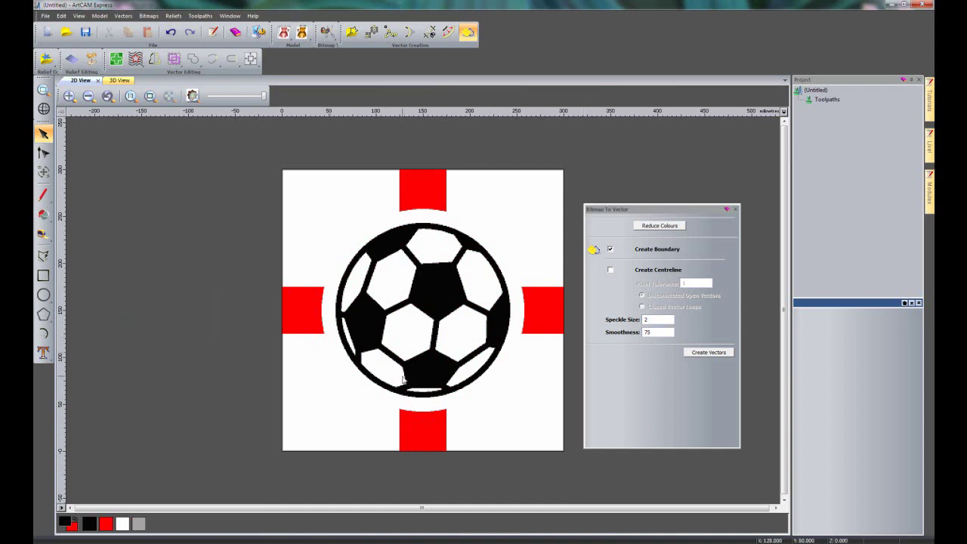
# Make white the primary colour and grey the secondary colour, and link them so the grey edge pixels merge into white
pyautogui.scroll(1, 425, 410)
pyautogui.scroll(1, 422, 421)
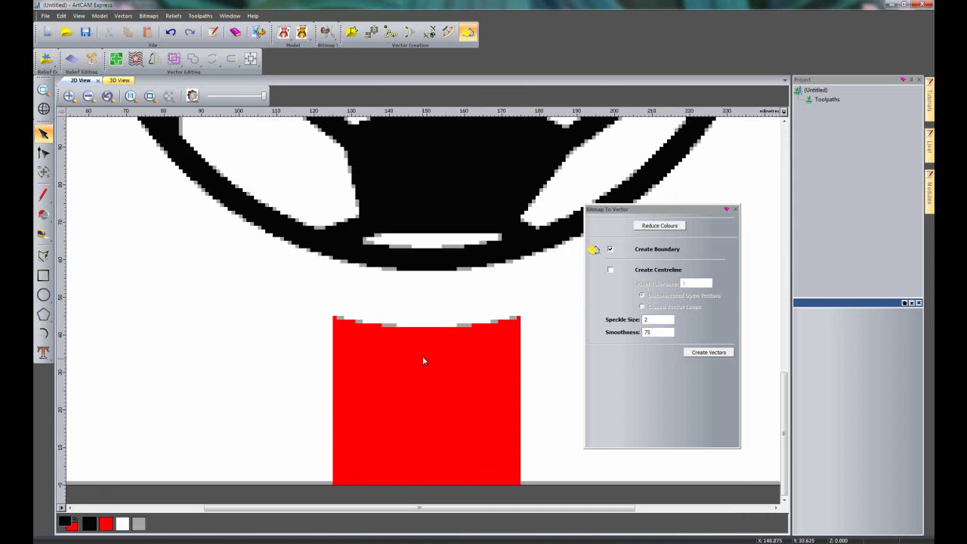
pyautogui.scroll(1, 423, 367)
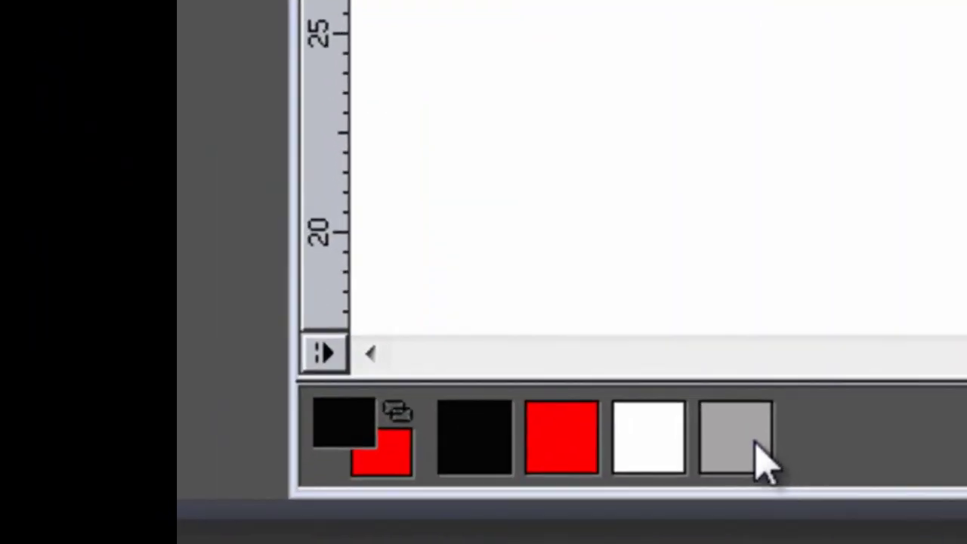
pyautogui.click(646, 432)
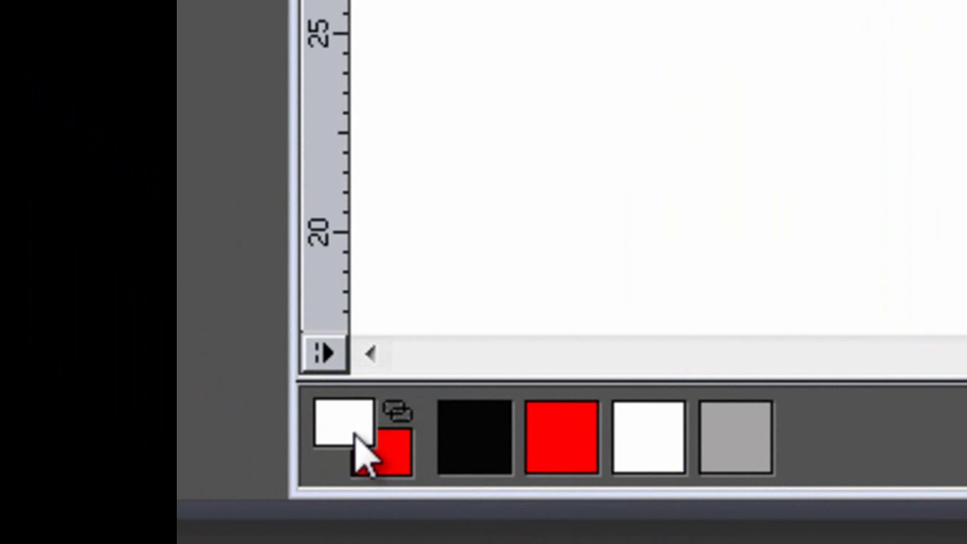
pyautogui.rightClick(751, 462)
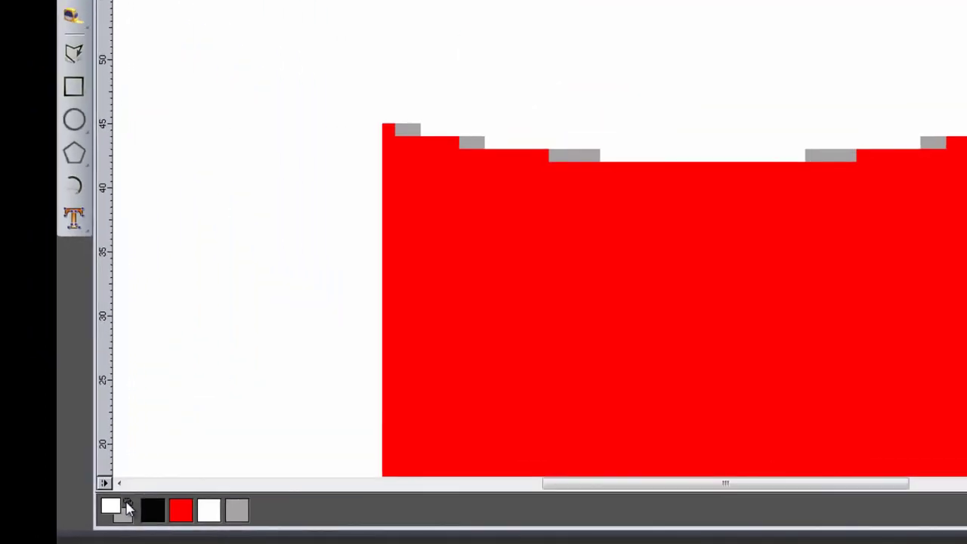
pyautogui.click(126, 502)
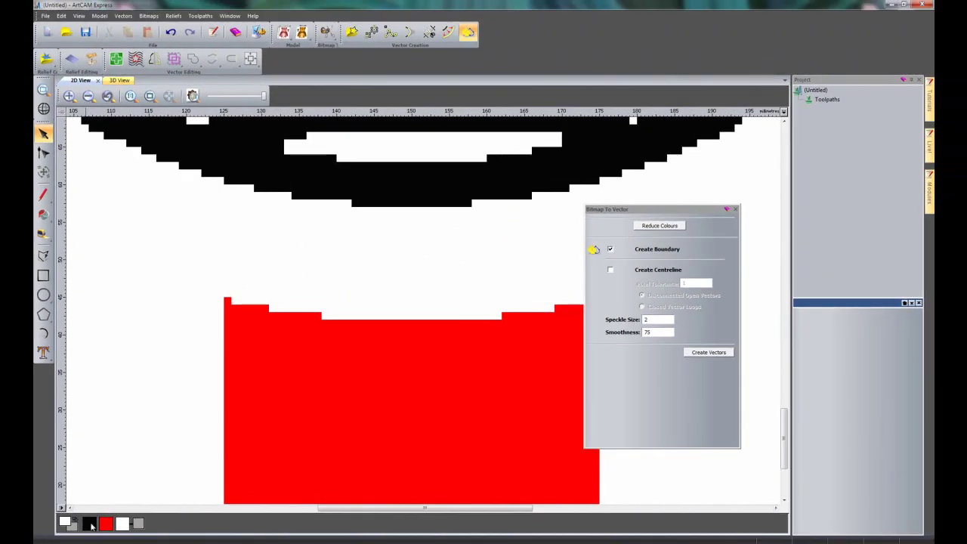
# Create boundary vectors from the black football areas and check them with the bitmap hidden
pyautogui.scroll(-6, 428, 173)
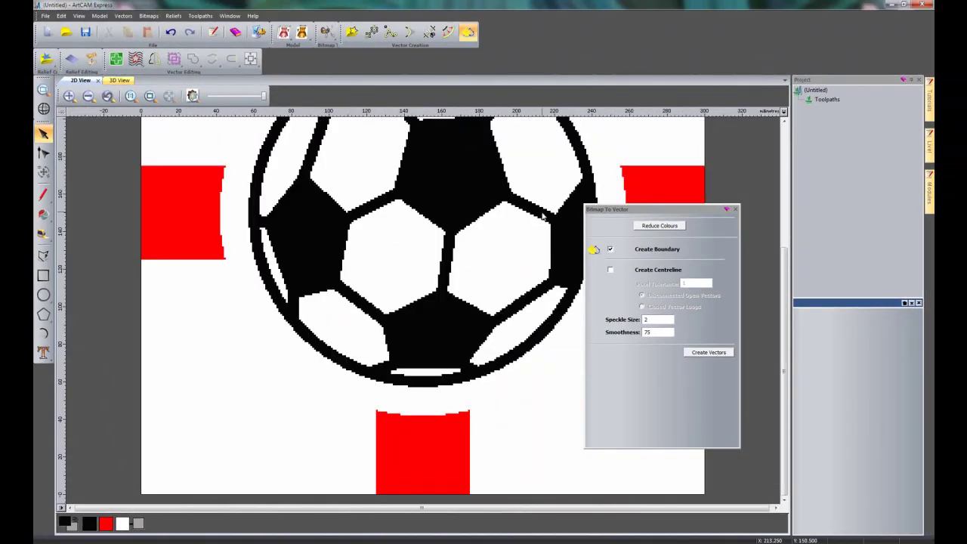
pyautogui.click(711, 353)
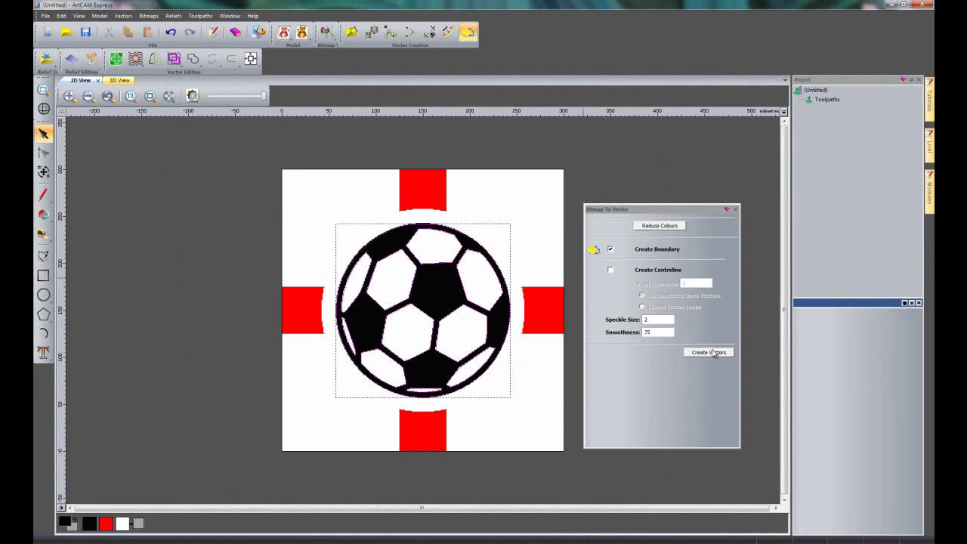
pyautogui.click(193, 95)
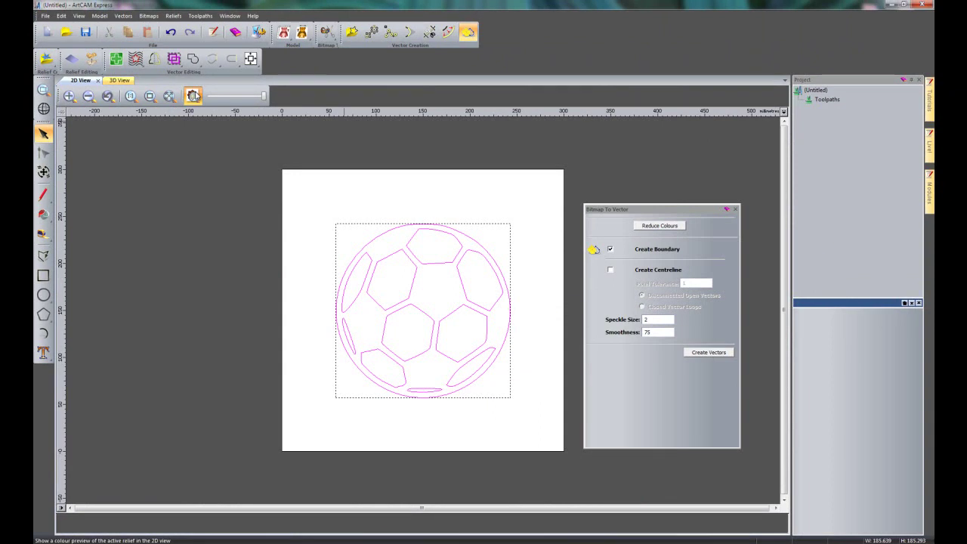
pyautogui.click(194, 96)
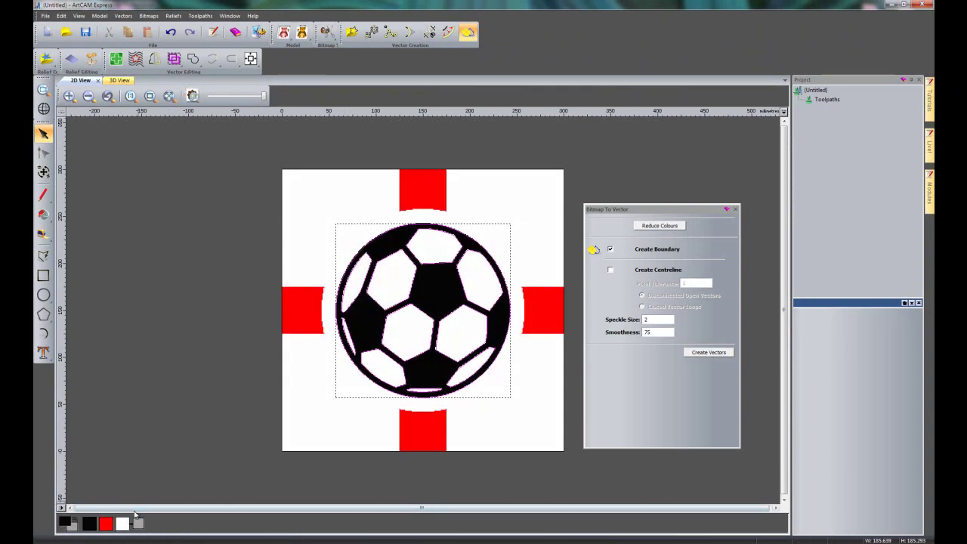
# Create boundary vectors from the red cross areas, check them with the bitmap hidden, and close Bitmap To Vector
pyautogui.click(106, 522)
pyautogui.click(709, 352)
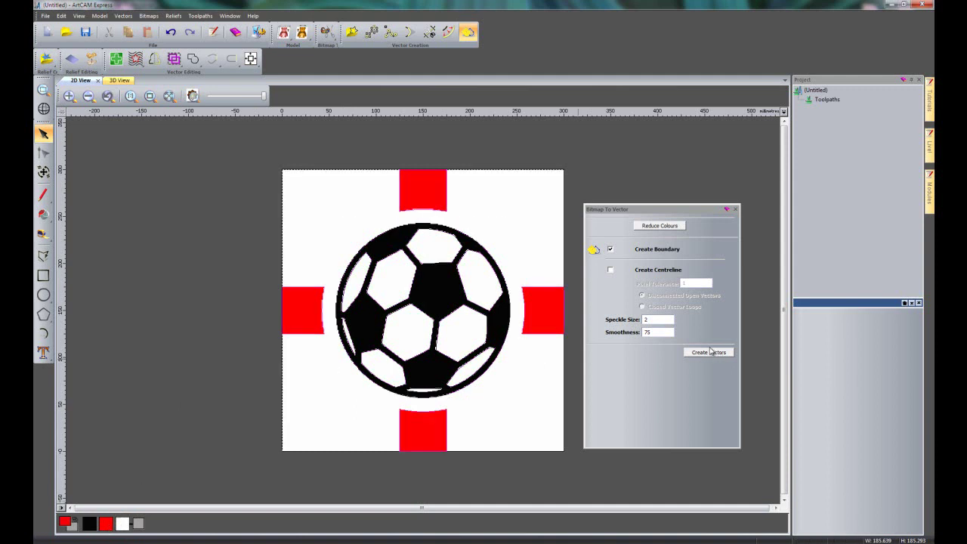
pyautogui.click(193, 96)
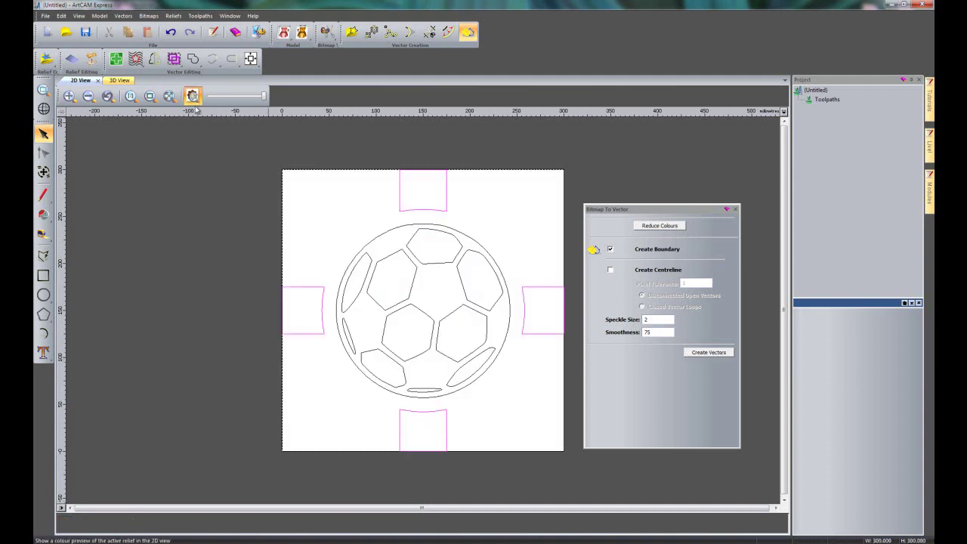
pyautogui.click(308, 237)
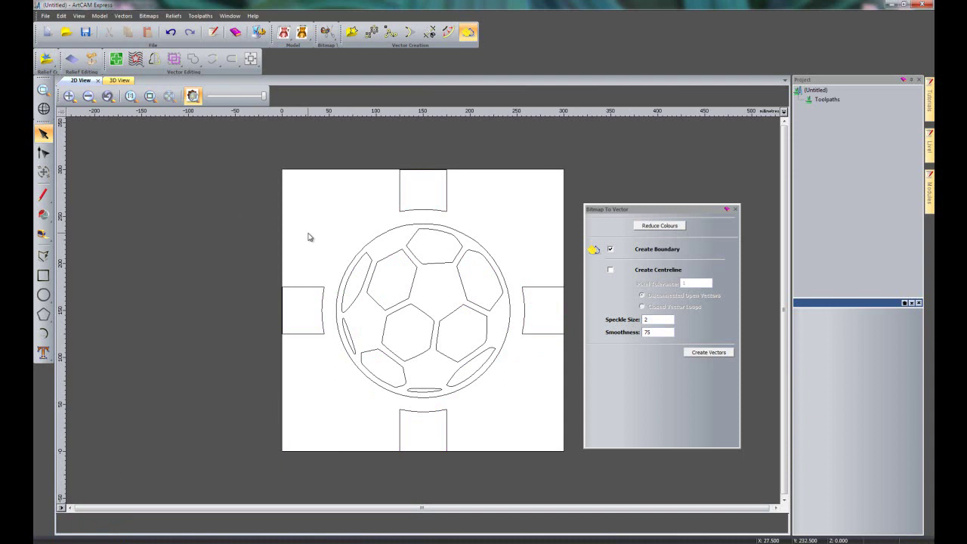
pyautogui.click(736, 210)
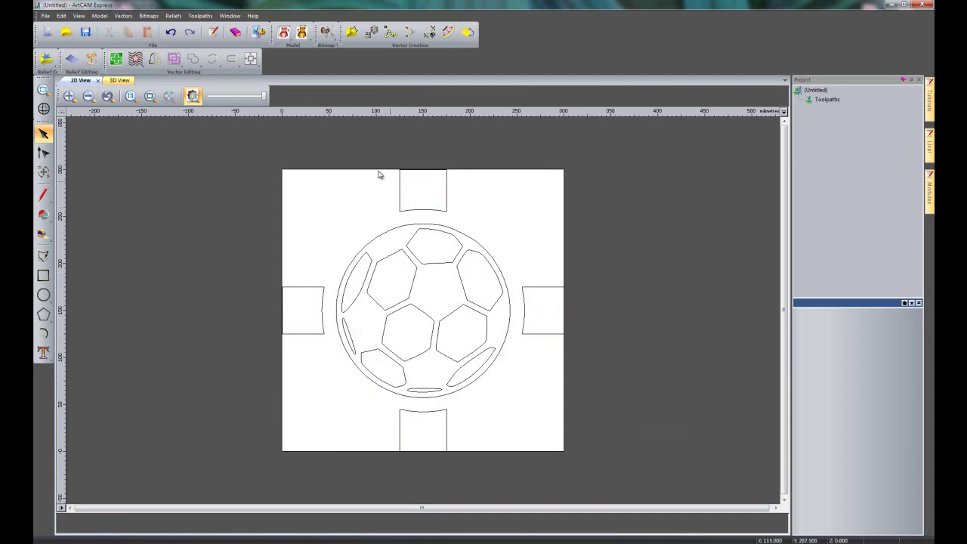
# Show the bitmap again, select all vectors, and export them to the EURO 2012 folder as an EPS file named vectors
pyautogui.hotkey('ctrl', 'b')
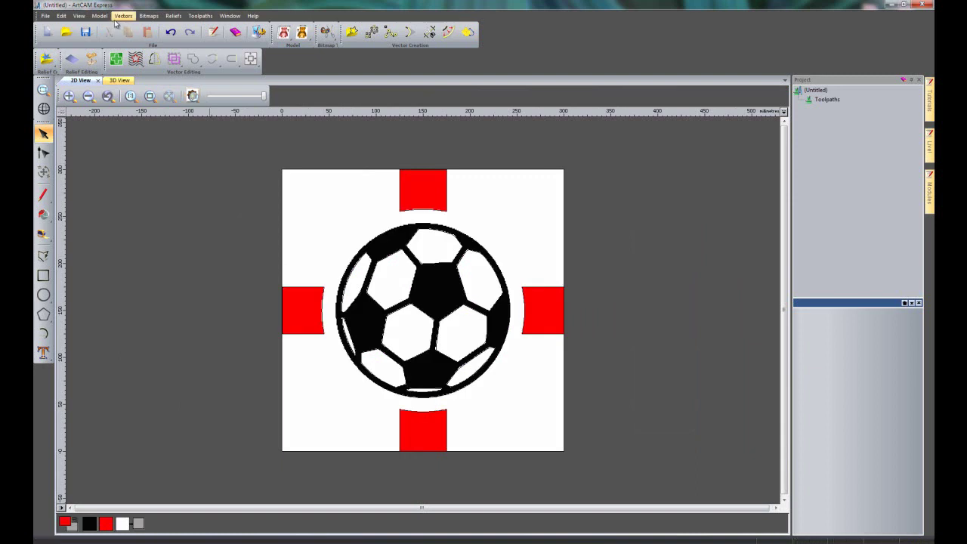
pyautogui.hotkey('ctrl', 'a')
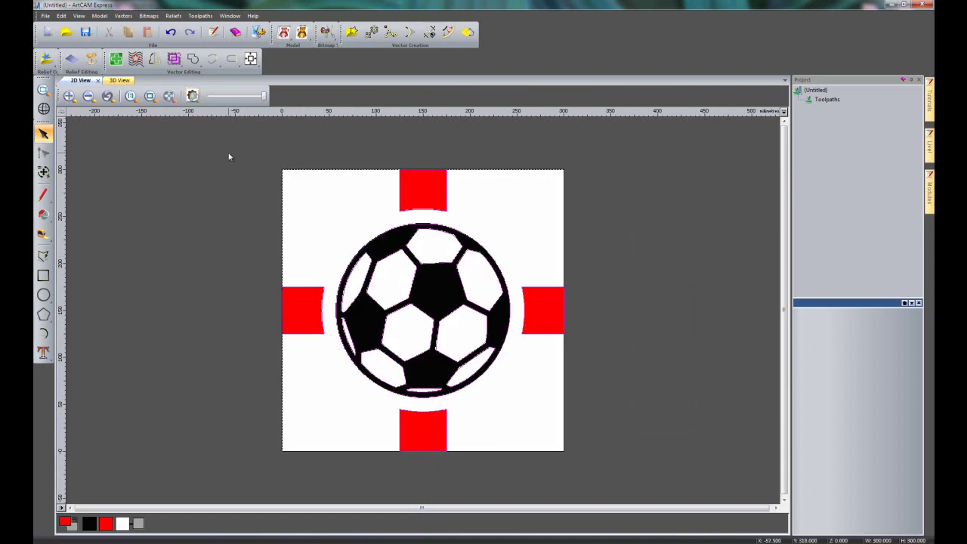
pyautogui.click(123, 16)
pyautogui.click(136, 38)
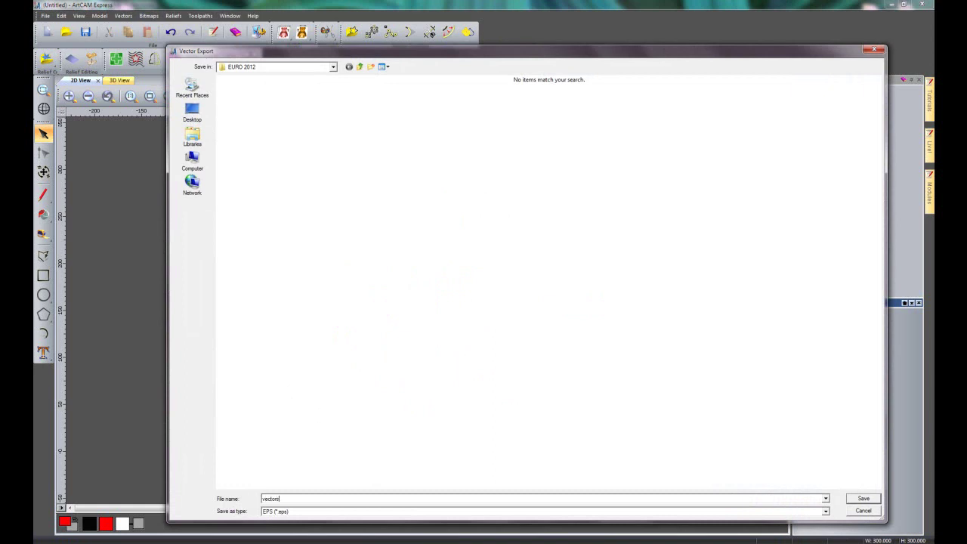
pyautogui.click(299, 513)
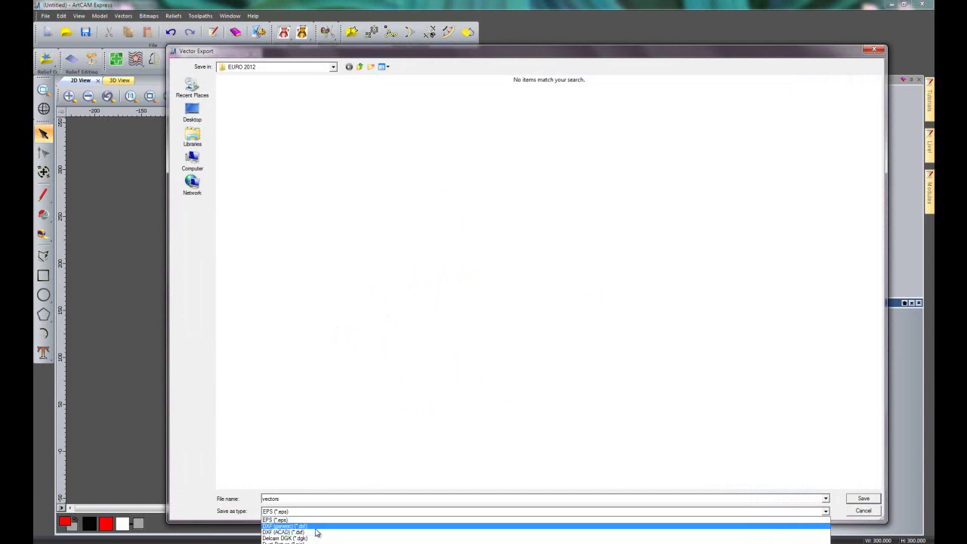
pyautogui.click(220, 515)
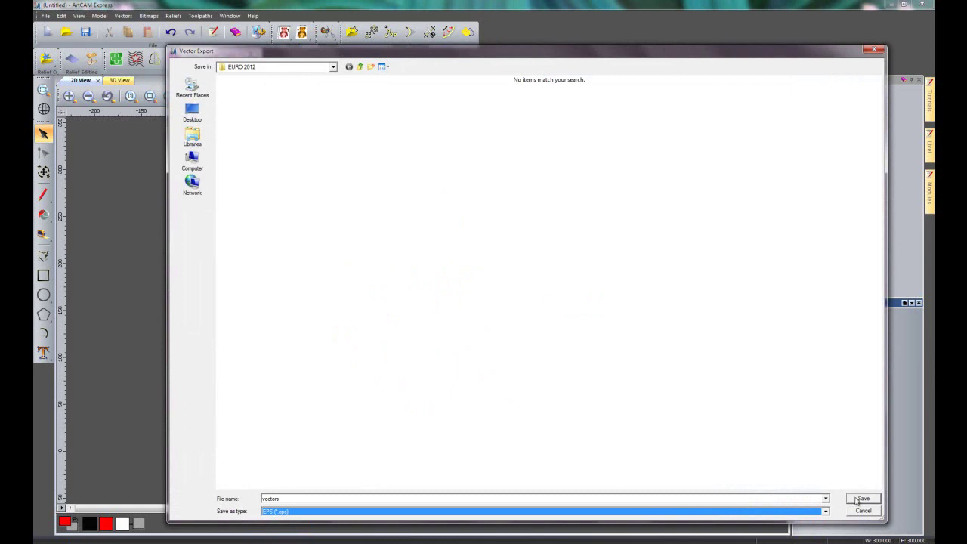
pyautogui.click(860, 499)
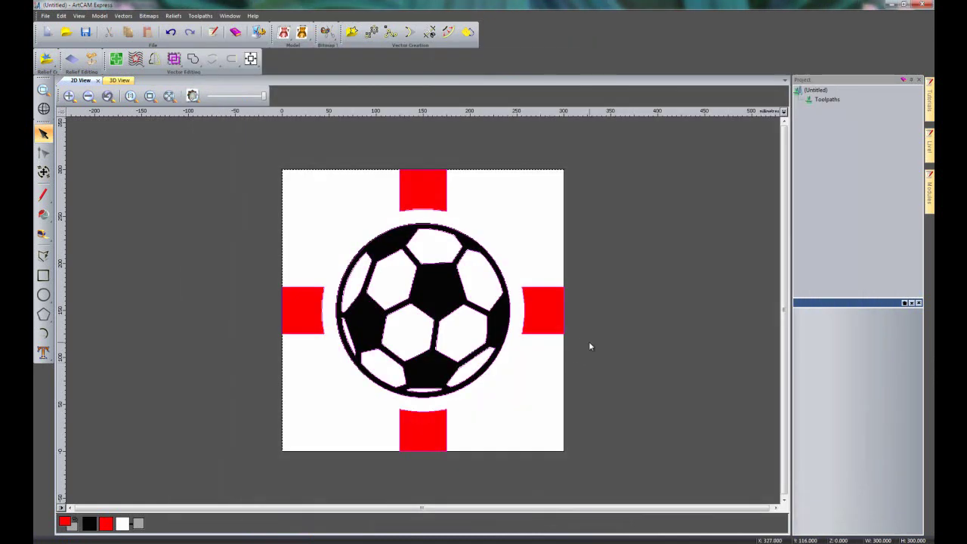
pyautogui.click(590, 346)
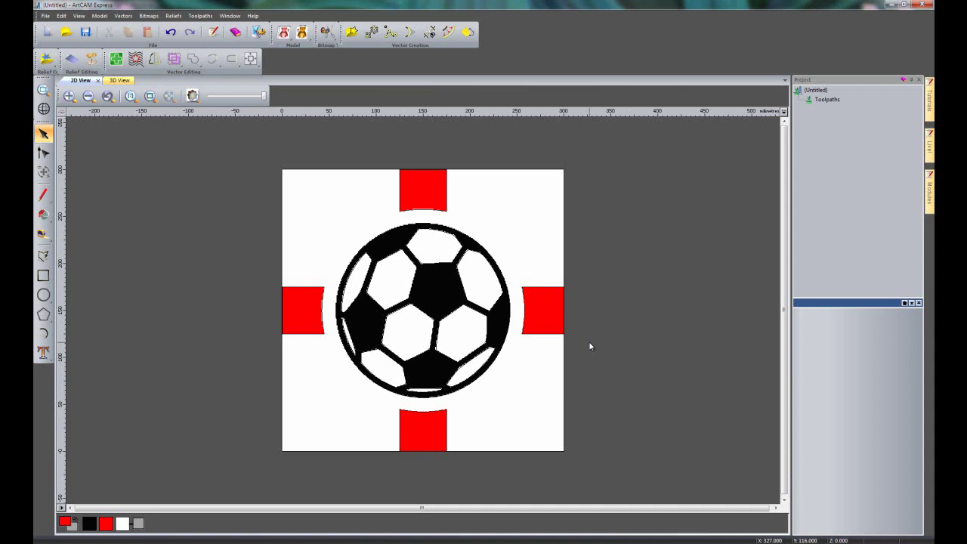
# Create a new 600 by 600 mm model, 25 mm thick with a centred origin, without saving the current model's changes
pyautogui.click(45, 15)
pyautogui.moveTo(64, 29)
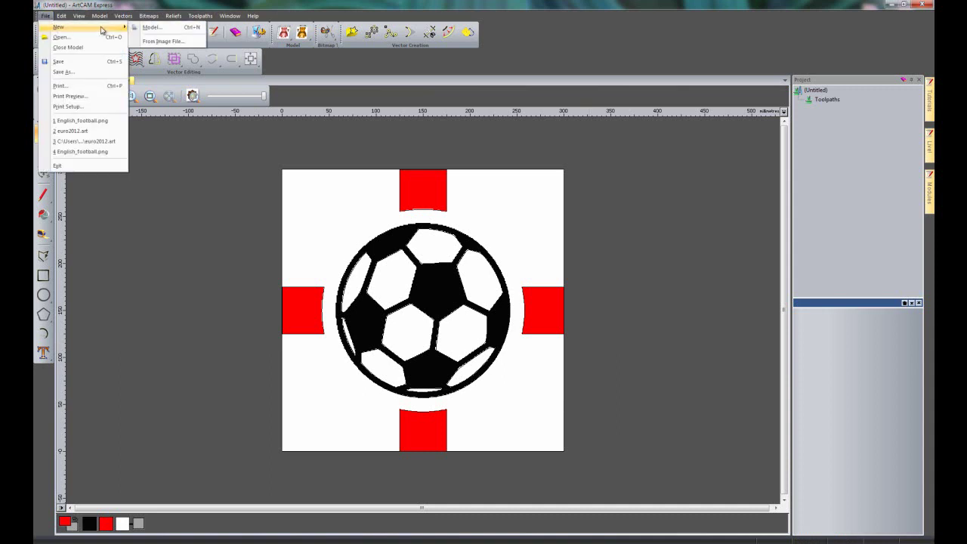
pyautogui.click(142, 28)
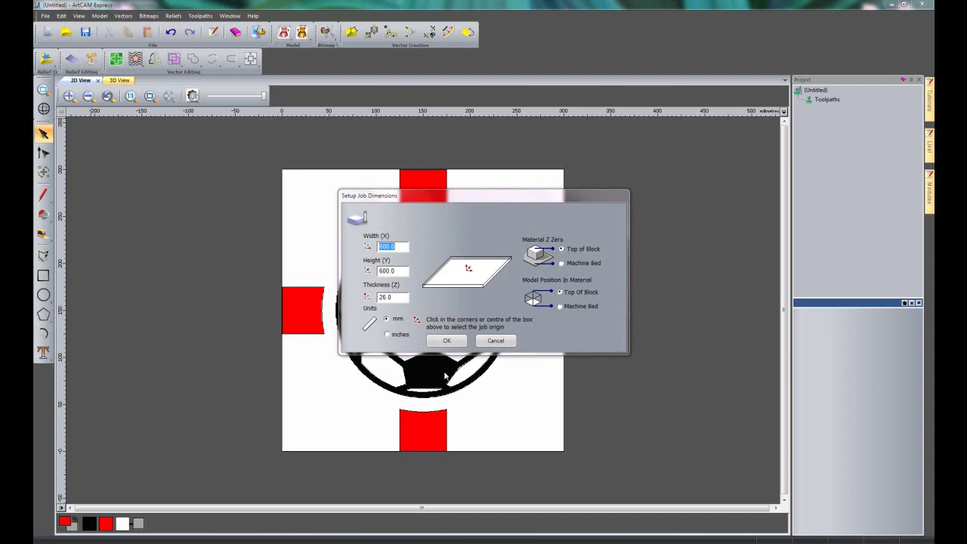
pyautogui.moveTo(394, 297); pyautogui.dragTo(369, 299)
pyautogui.write('25')
pyautogui.click(446, 340)
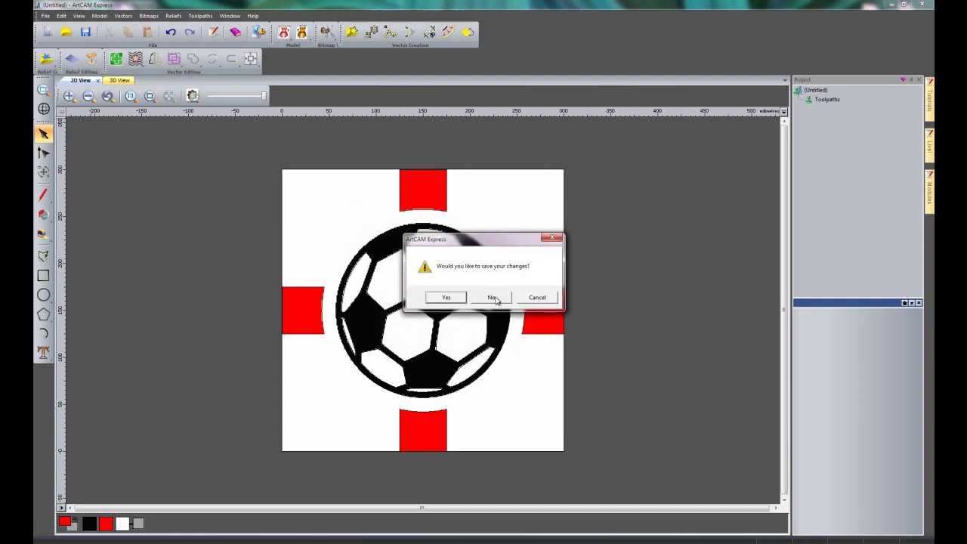
pyautogui.click(492, 298)
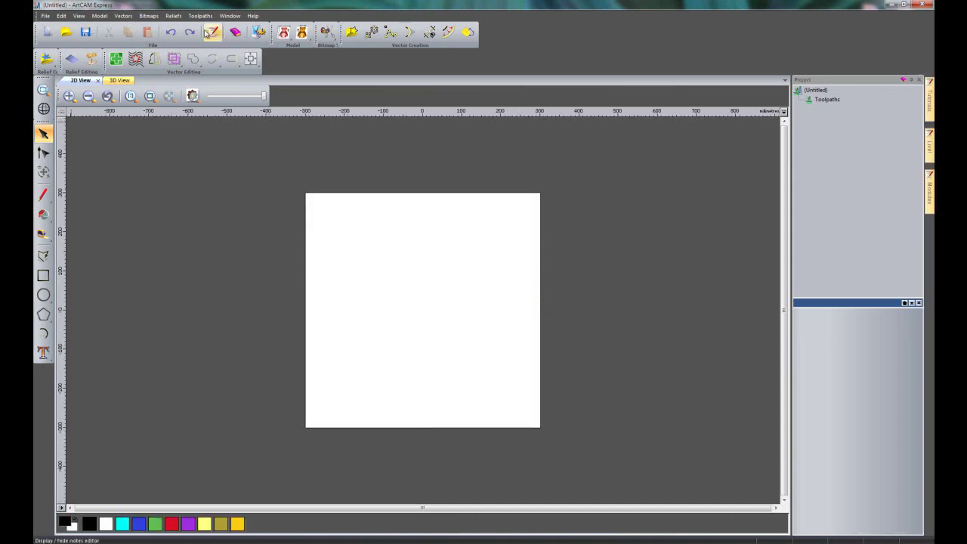
pyautogui.click(200, 17)
pyautogui.click(201, 36)
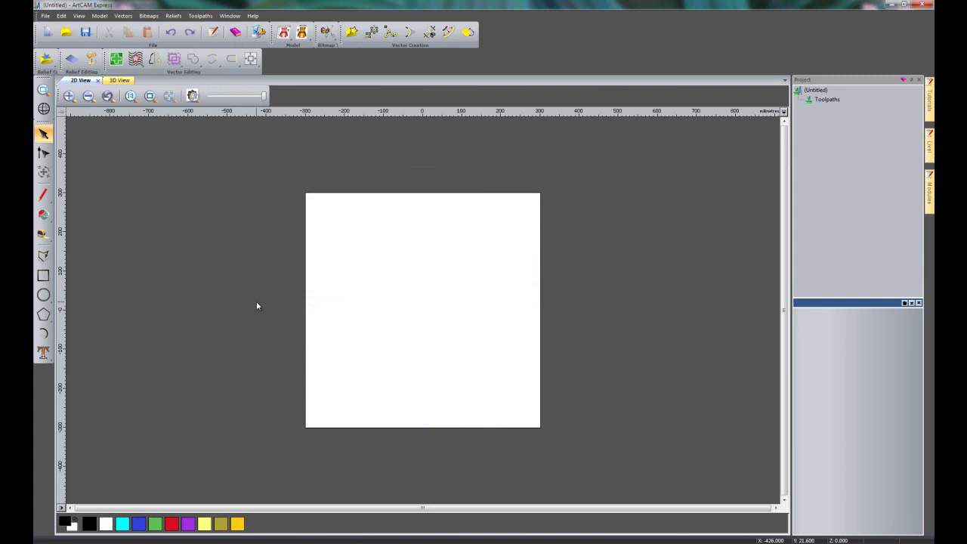
# Load the pointed-top shield sign base from the EURO 2012 group of the Relief Clipart Library
pyautogui.click(45, 60)
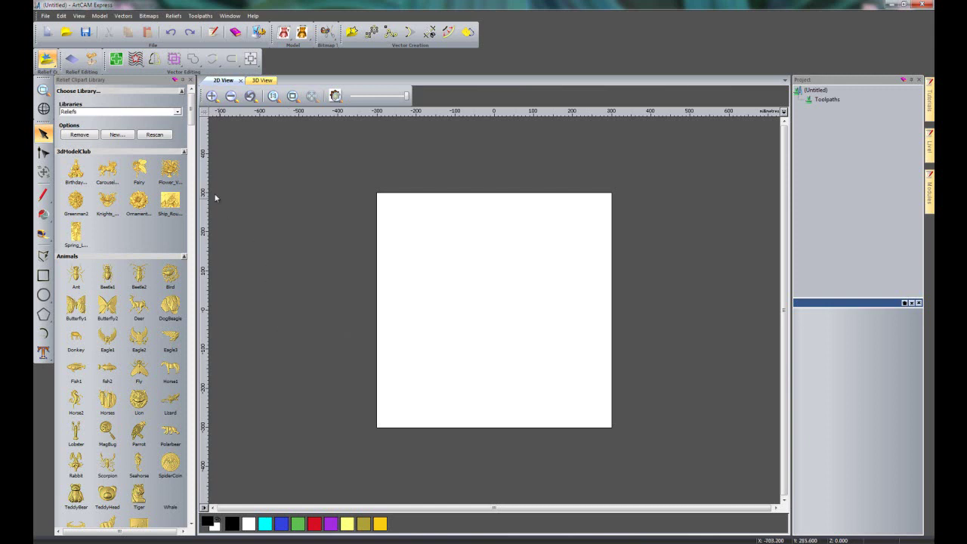
pyautogui.moveTo(191, 119); pyautogui.dragTo(215, 290)
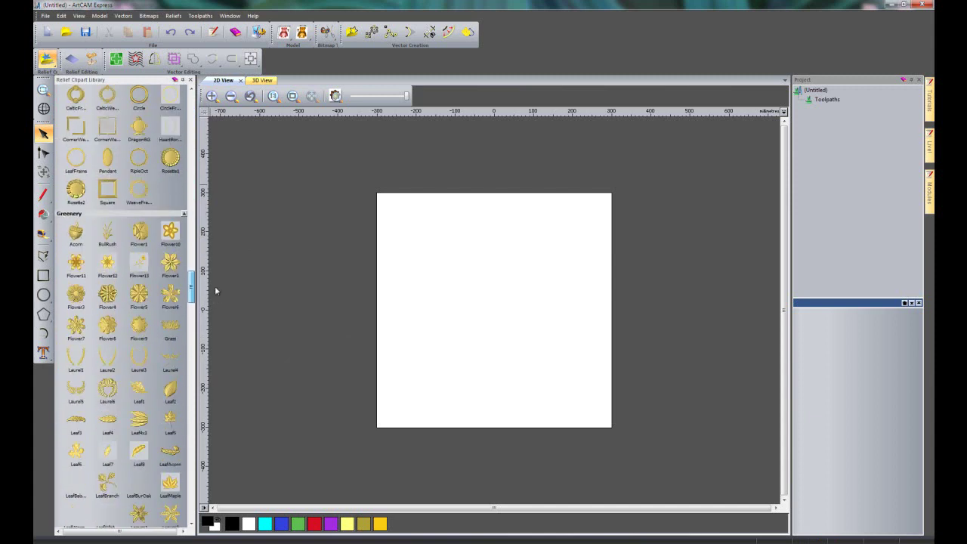
pyautogui.moveTo(190, 291); pyautogui.dragTo(197, 257)
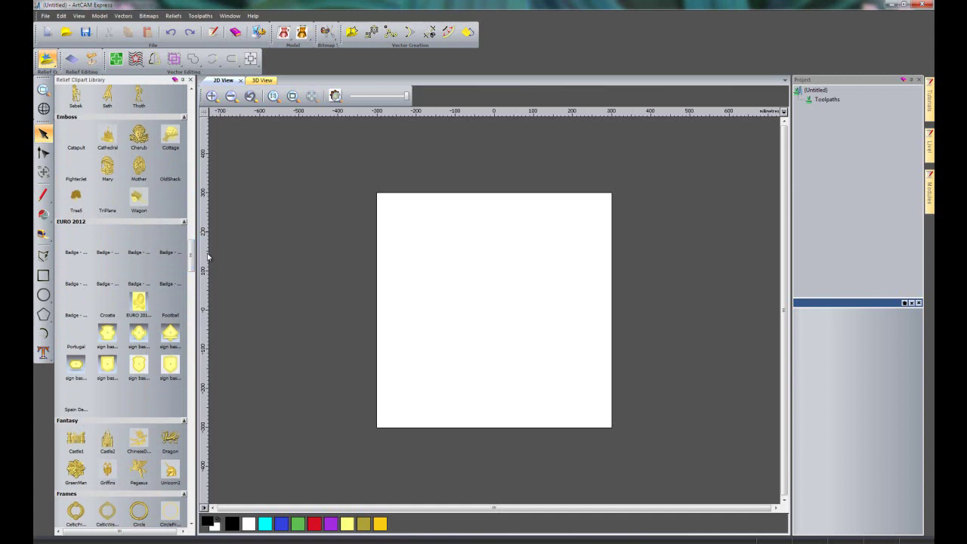
pyautogui.doubleClick(168, 372)
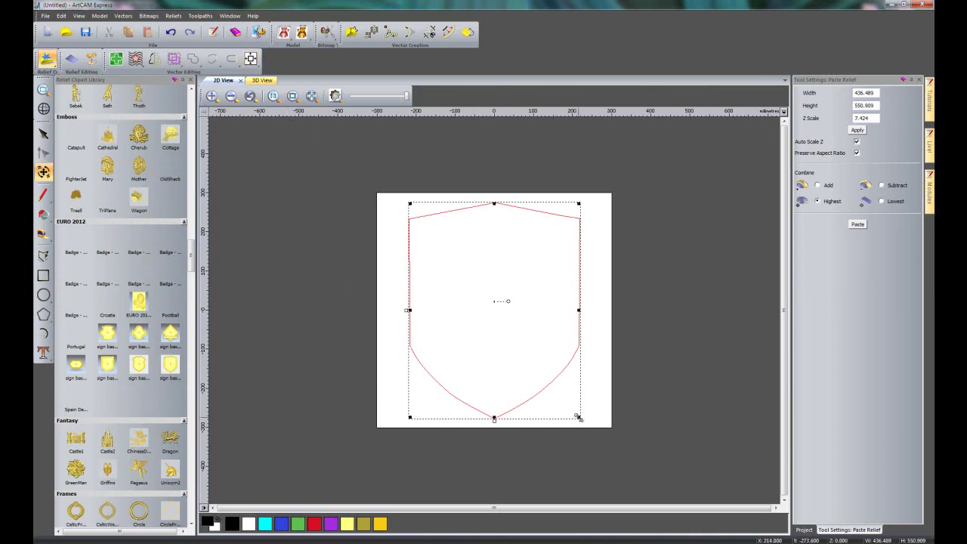
# Enlarge the shield relief proportionally to about 461 by 582 mm, paste it with Highest, and close the library and paste settings
pyautogui.moveTo(578, 417); pyautogui.dragTo(582, 423)
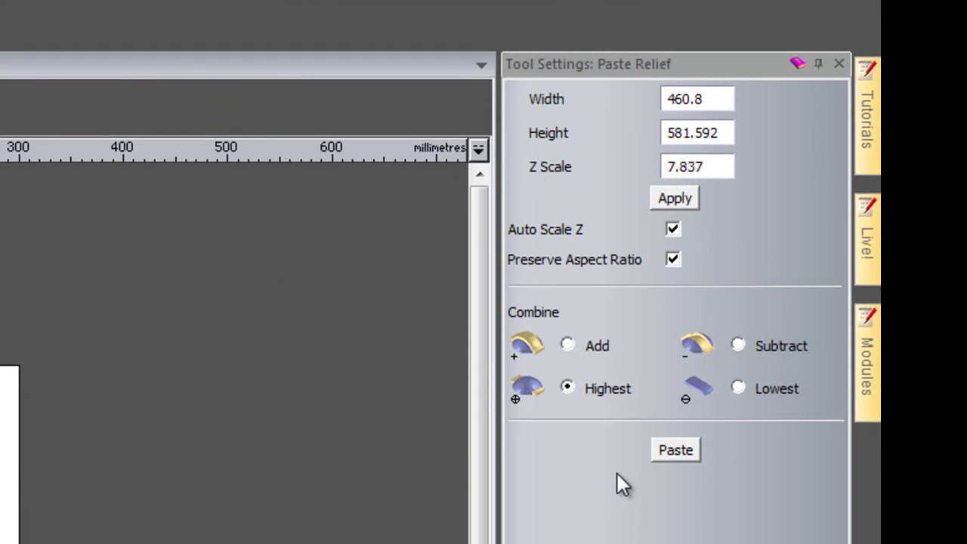
pyautogui.click(672, 450)
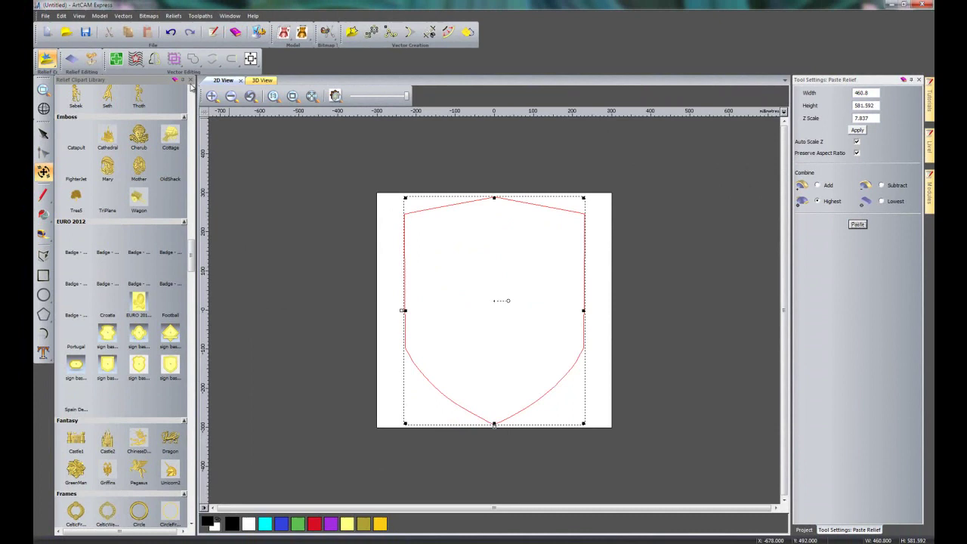
pyautogui.click(191, 80)
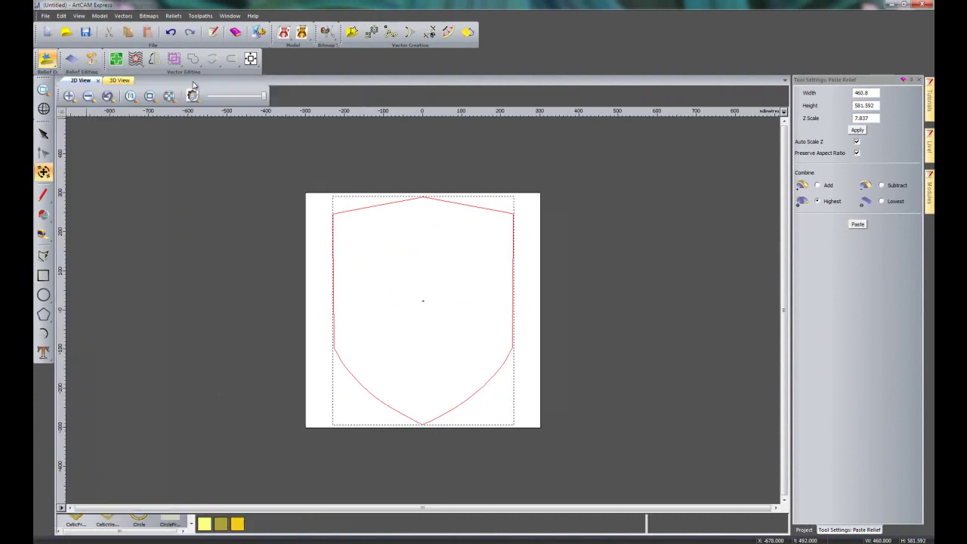
pyautogui.click(919, 79)
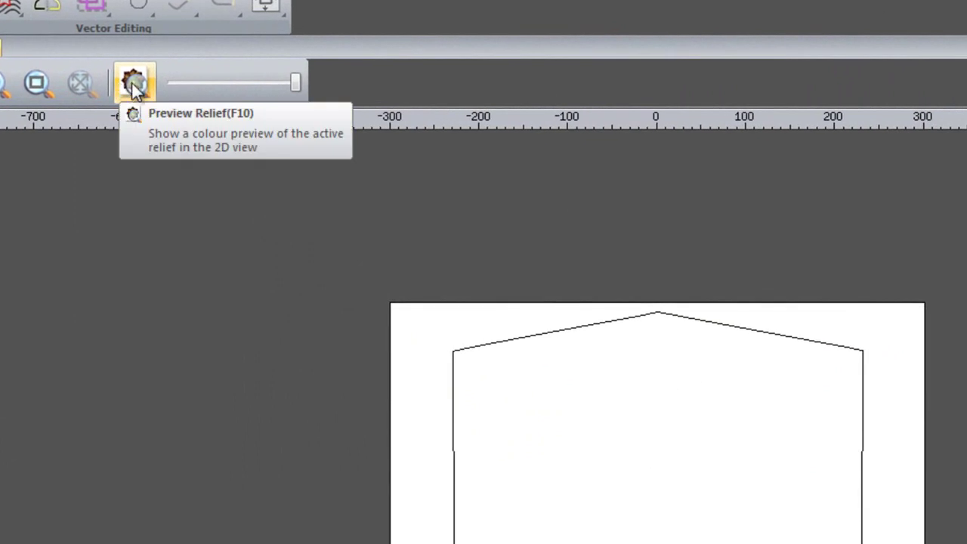
# Show the colour relief preview in 2D, and inspect the pasted shield in the 3D view
pyautogui.click(134, 87)
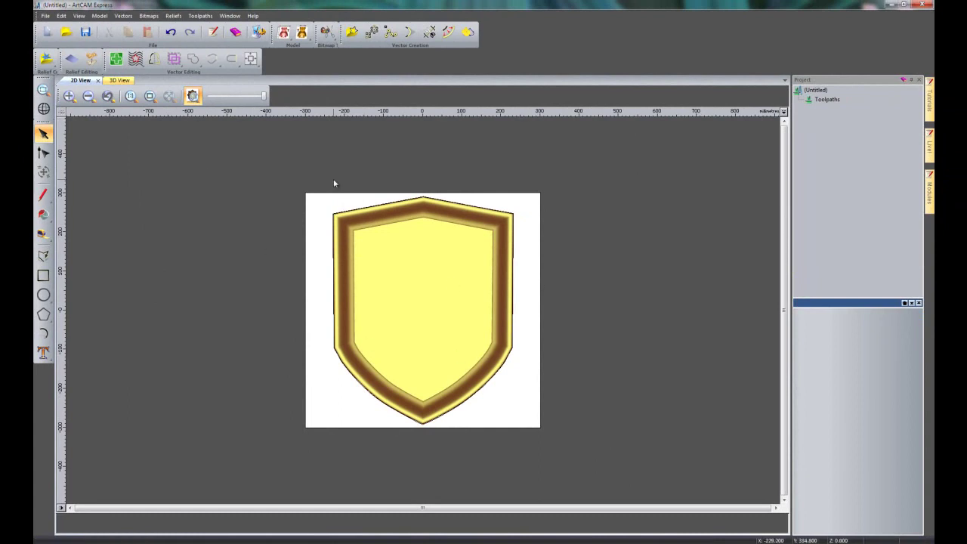
pyautogui.click(119, 80)
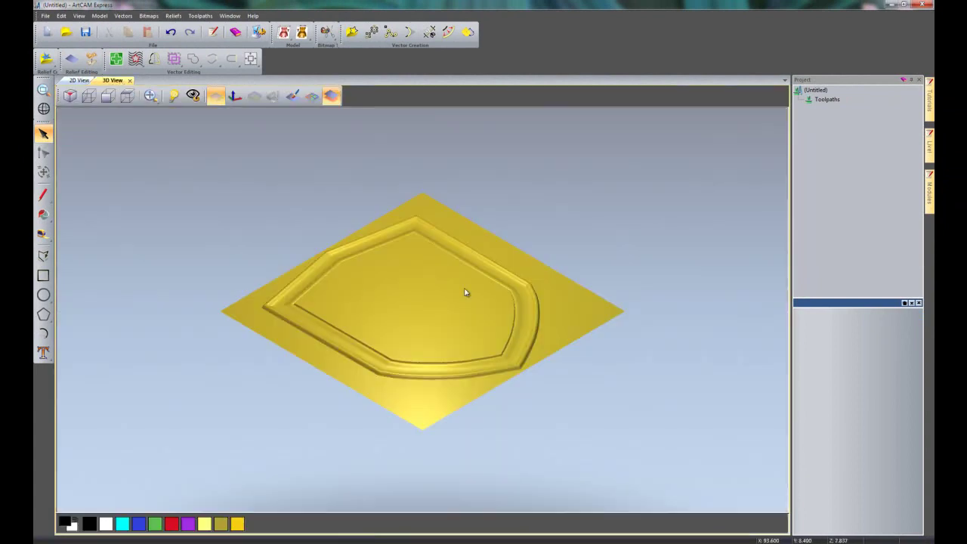
pyautogui.moveTo(592, 295); pyautogui.dragTo(474, 411)
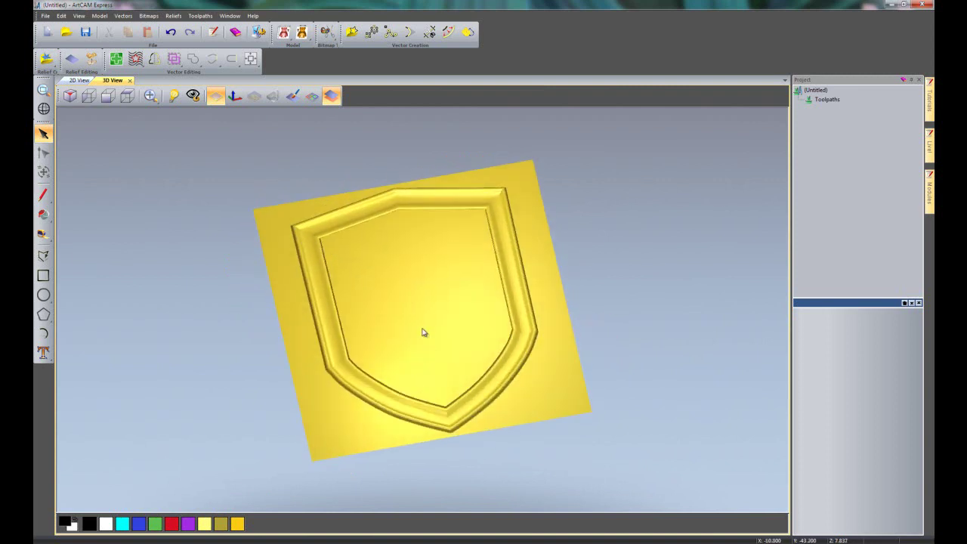
pyautogui.moveTo(411, 353); pyautogui.dragTo(450, 370)
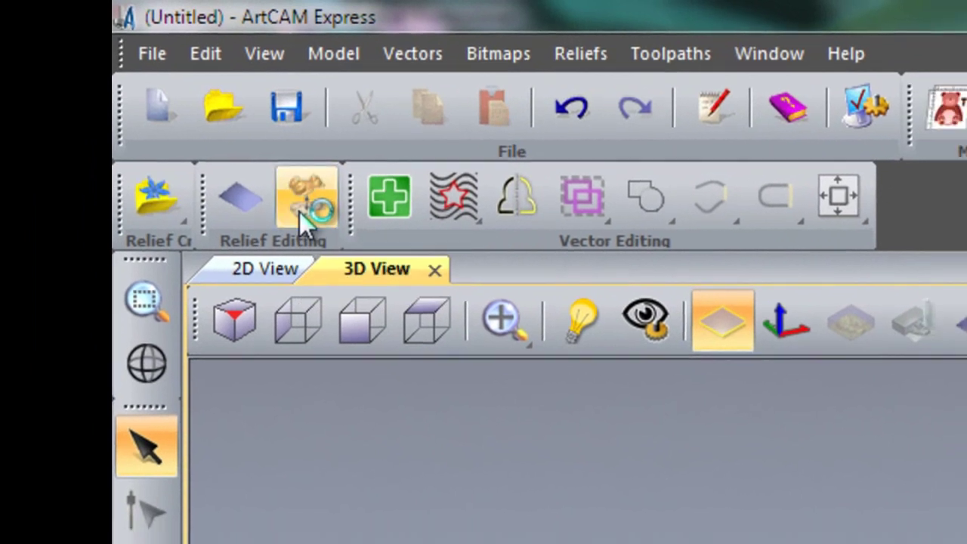
# Scale the shield relief to a height of 25 mm, check it in 3D, and close Scale Relief
pyautogui.click(316, 219)
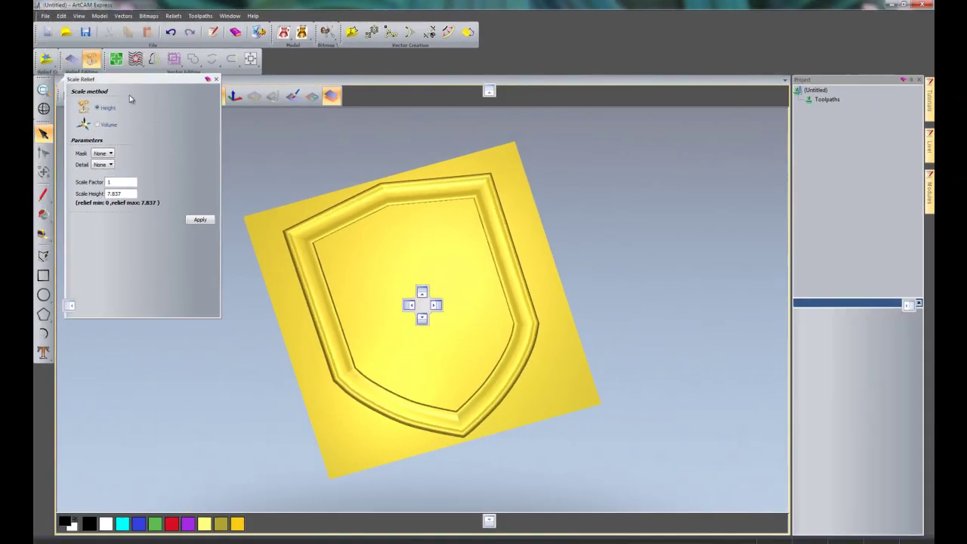
pyautogui.moveTo(130, 98); pyautogui.dragTo(133, 194)
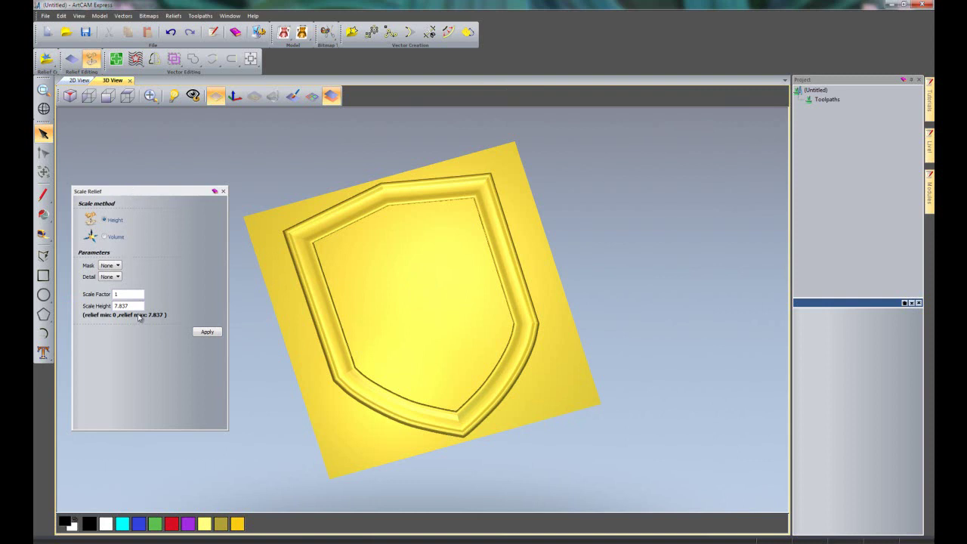
pyautogui.moveTo(137, 306); pyautogui.dragTo(103, 309)
pyautogui.write('25')
pyautogui.click(204, 333)
pyautogui.moveTo(425, 276); pyautogui.dragTo(429, 317)
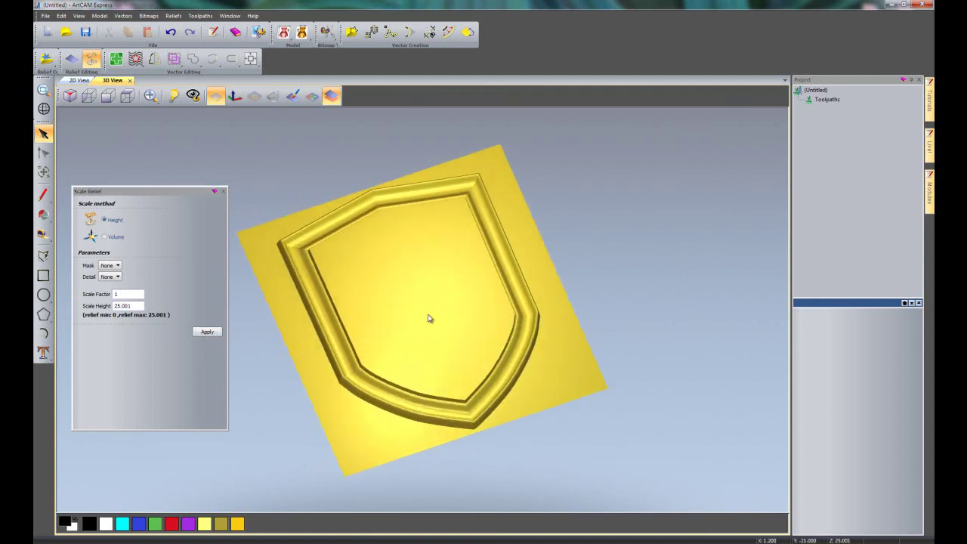
pyautogui.click(223, 192)
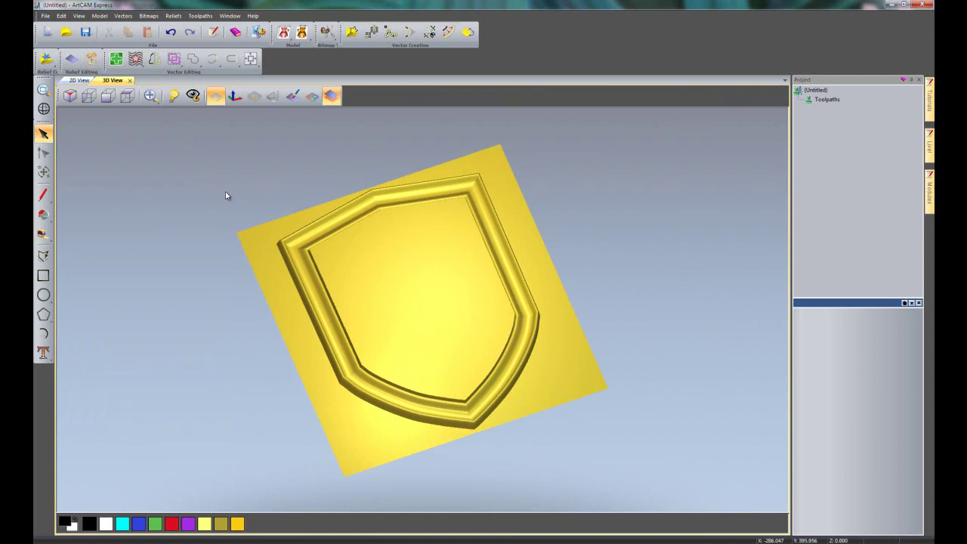
# Return to the 2D view, import vectors.eps from the EURO 2012 folder, and centre the vectors in the model
pyautogui.click(79, 80)
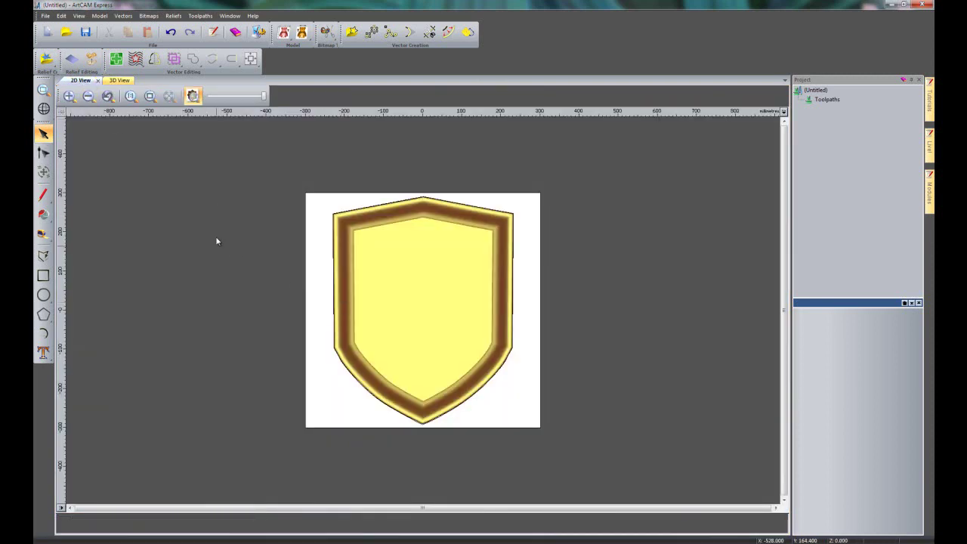
pyautogui.click(123, 15)
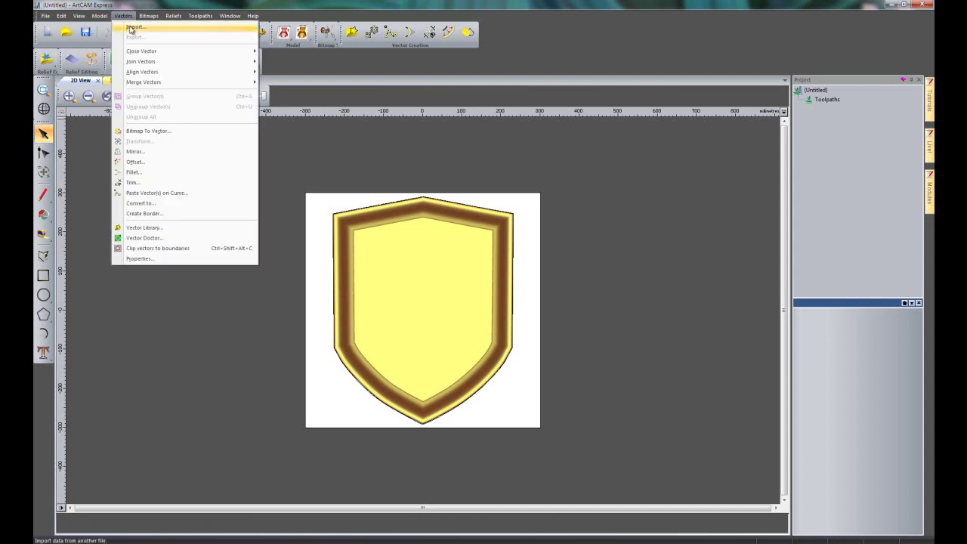
pyautogui.click(131, 27)
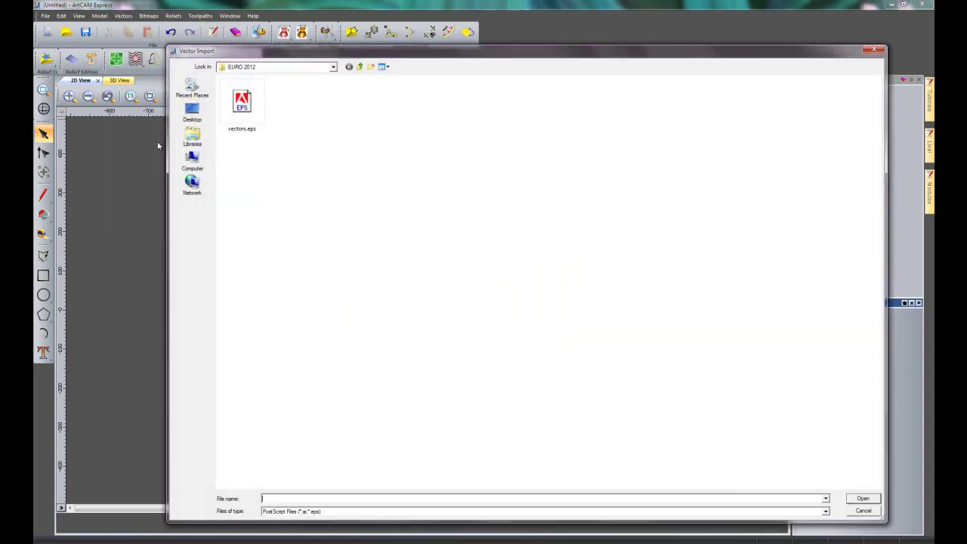
pyautogui.click(243, 104)
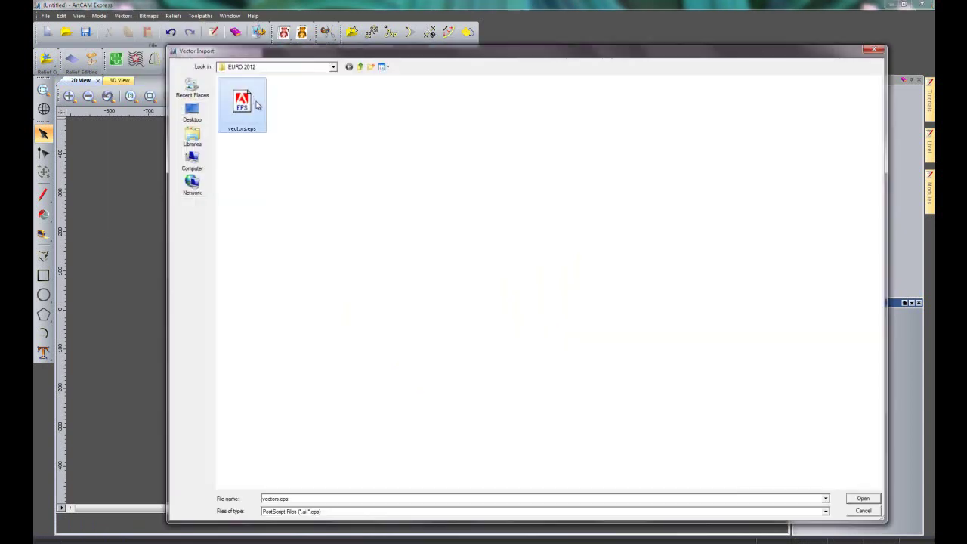
pyautogui.click(862, 498)
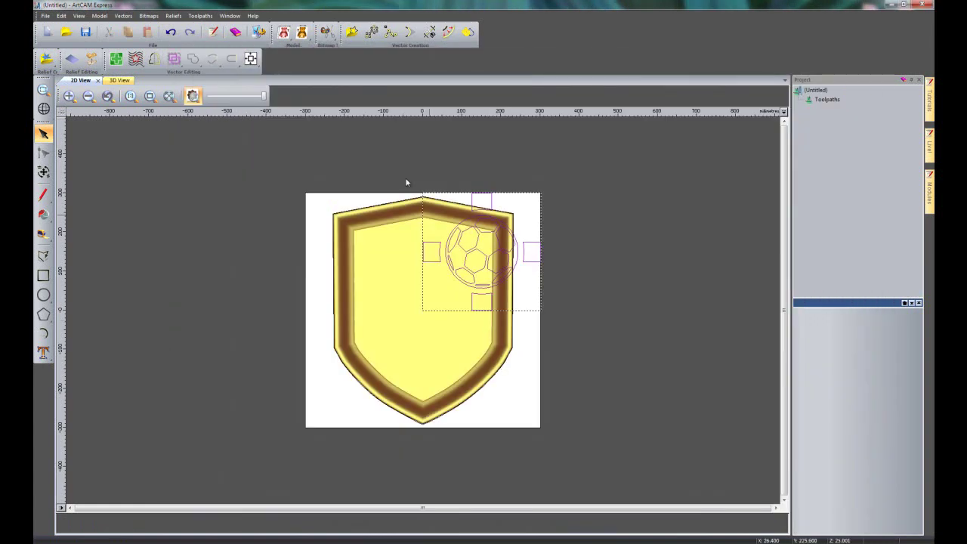
pyautogui.click(250, 58)
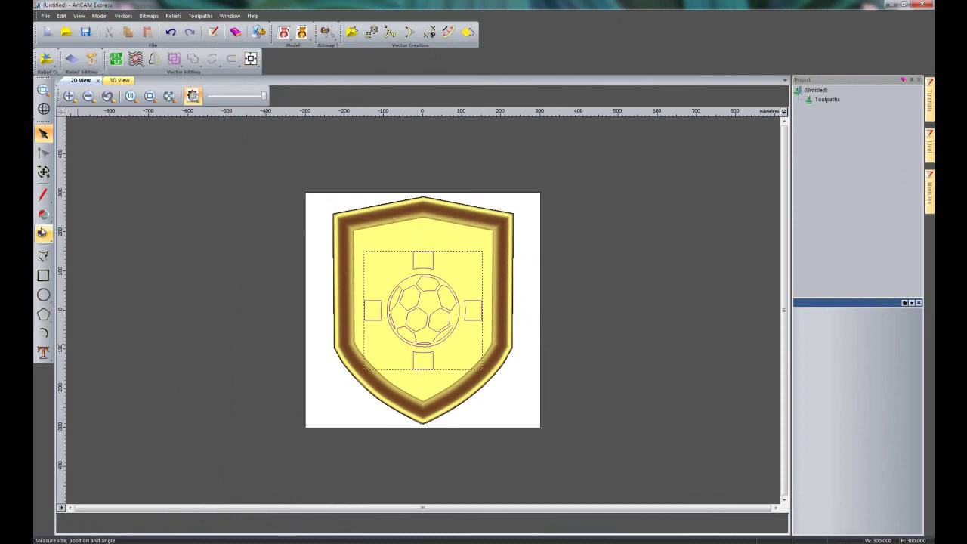
# Scale the imported football and cross vectors to 75%, move them straight up about 100 mm on the shield, and deselect them
pyautogui.click(44, 172)
pyautogui.doubleClick(843, 193)
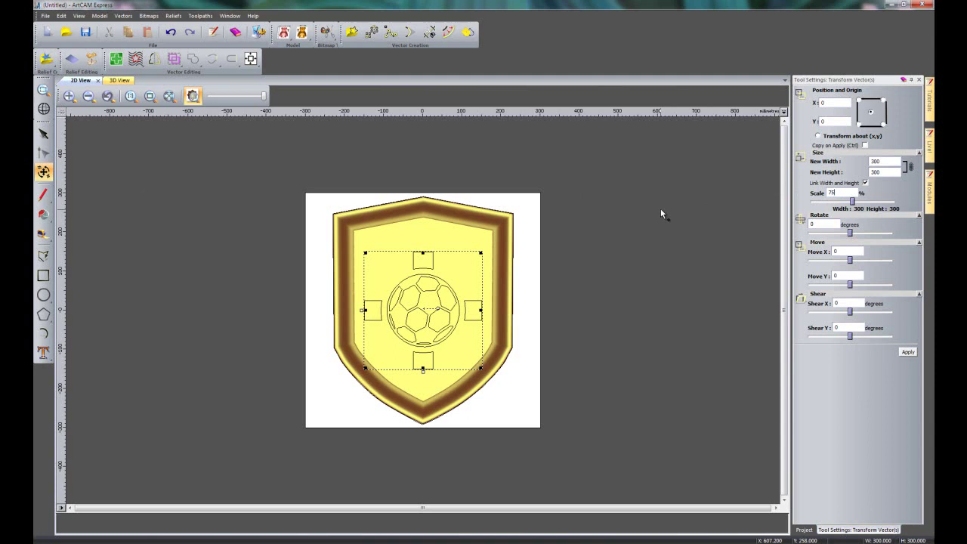
pyautogui.click(908, 352)
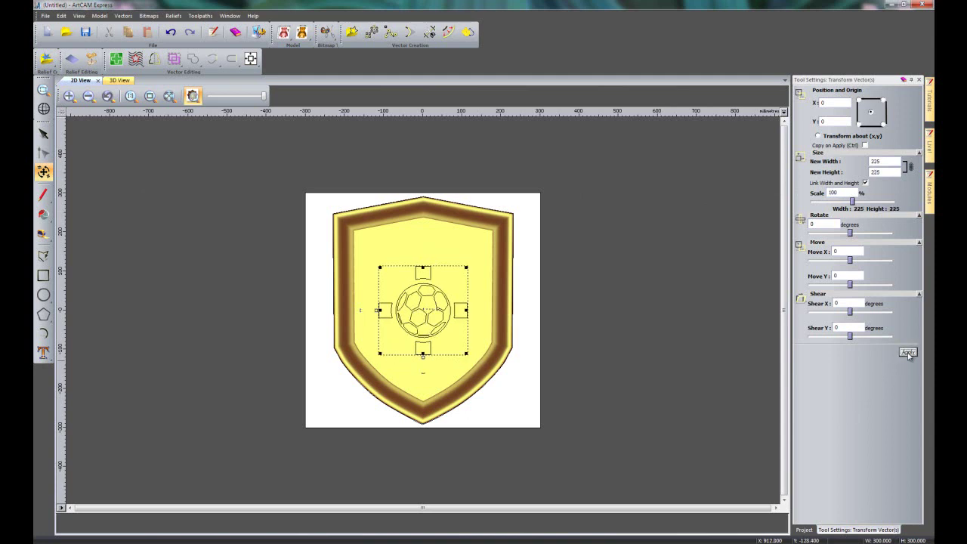
pyautogui.click(918, 80)
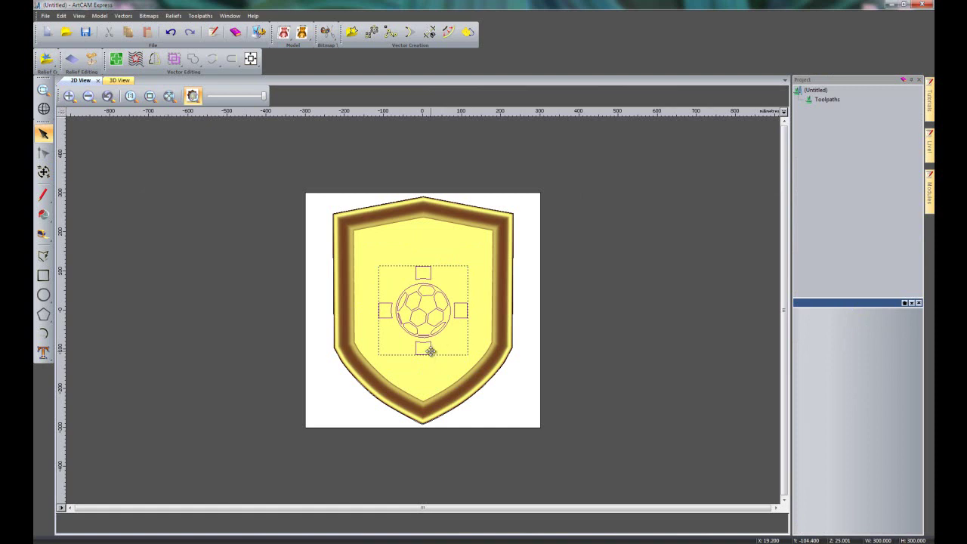
pyautogui.moveTo(430, 351); pyautogui.dragTo(465, 310)
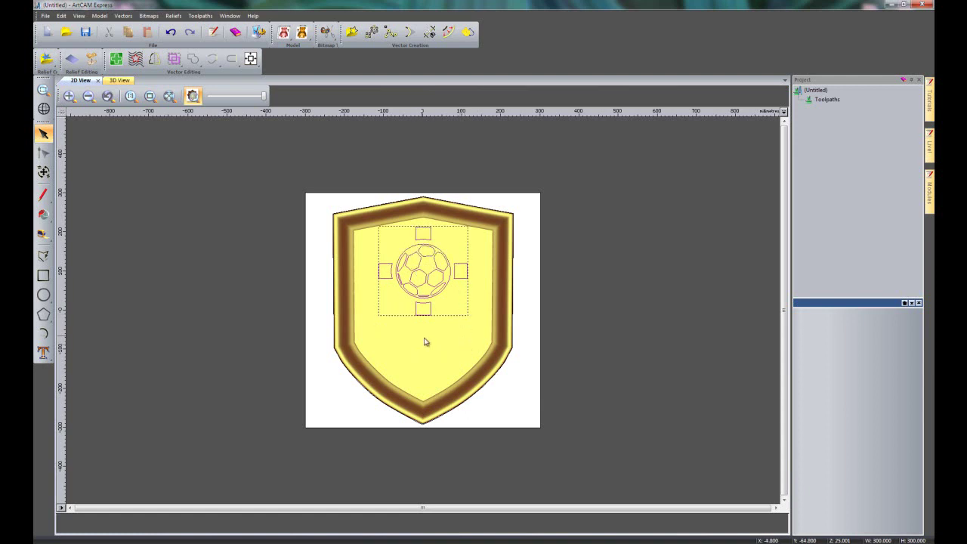
pyautogui.click(425, 340)
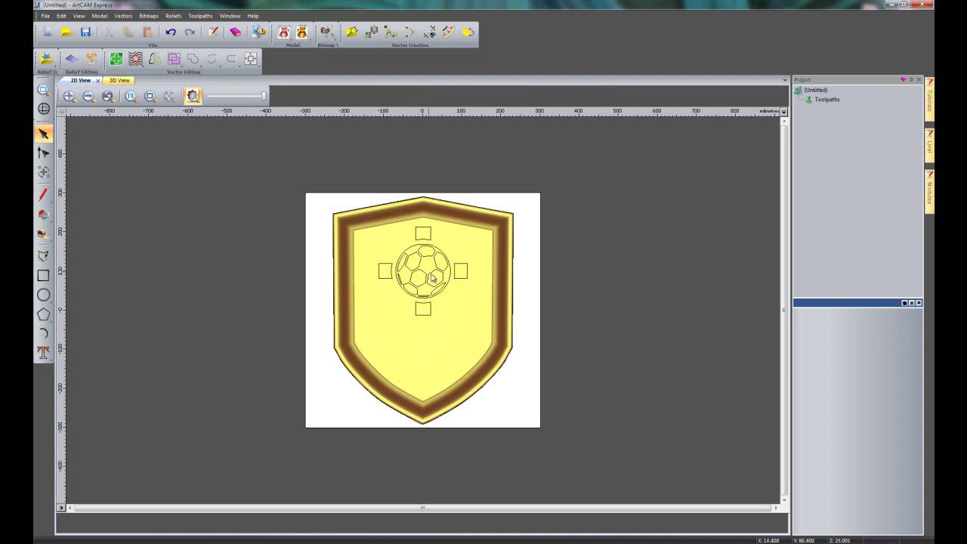
# Ungroup all the football and cross vectors on the shield, and deselect them
pyautogui.scroll(2, 430, 278)
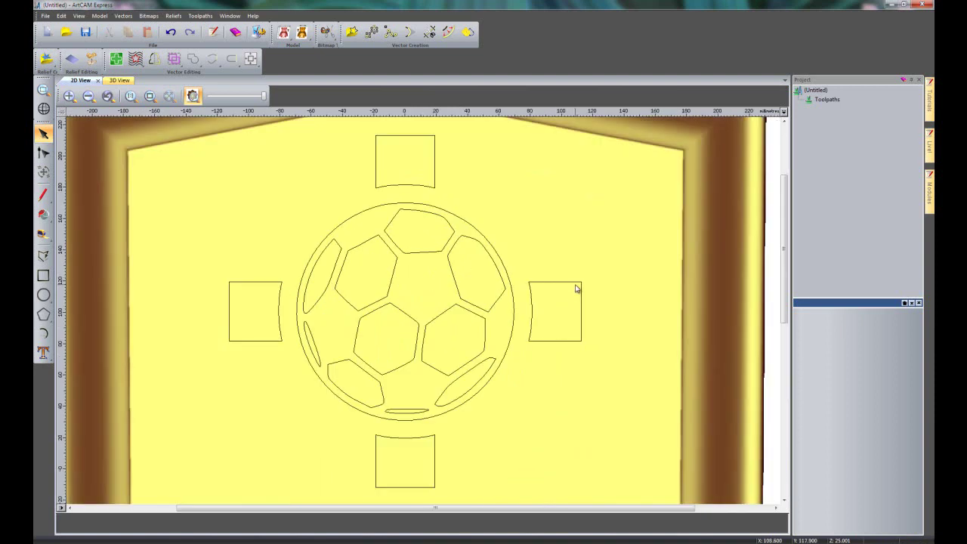
pyautogui.click(576, 287)
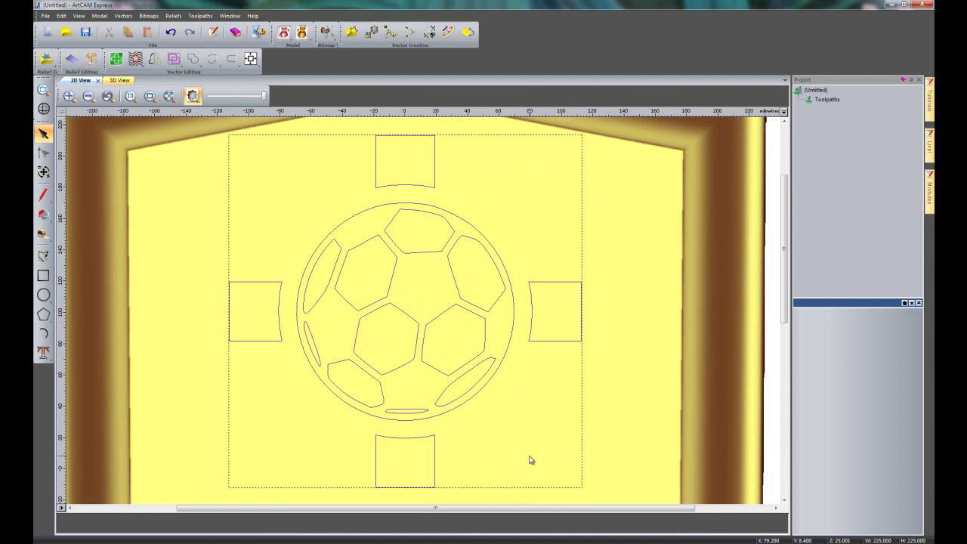
pyautogui.rightClick(532, 313)
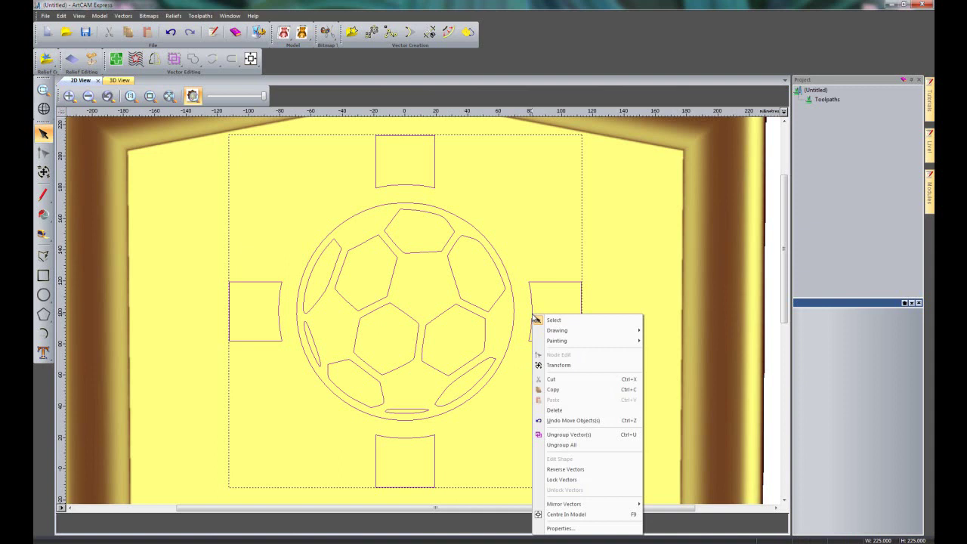
pyautogui.click(565, 445)
pyautogui.click(553, 417)
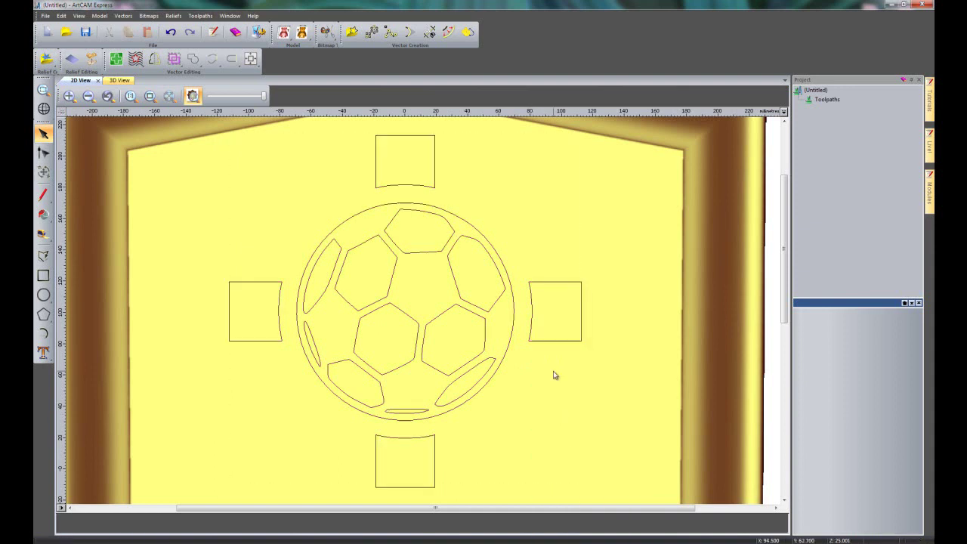
# Node-edit the cross arm right of the football, stretching its outer end outward until the arm is about 85 mm wide
pyautogui.click(554, 341)
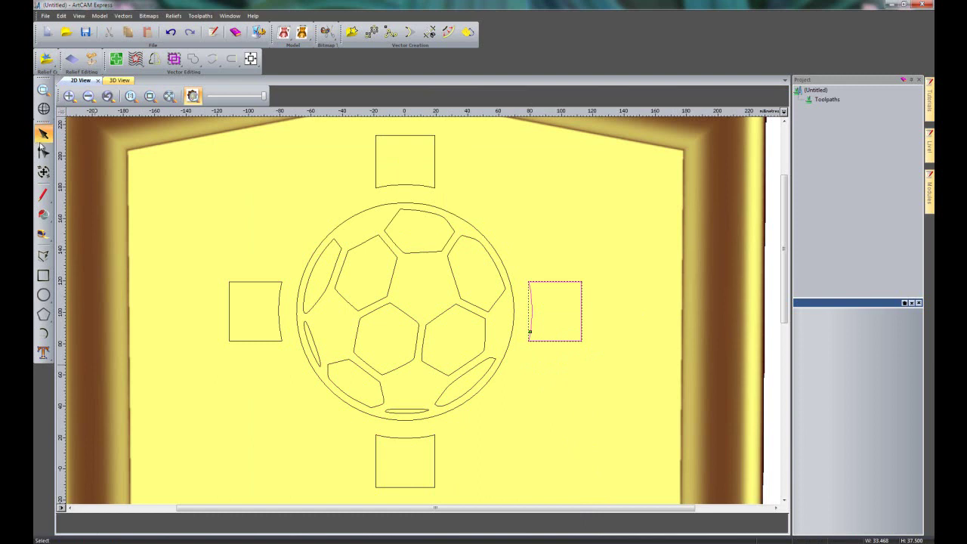
pyautogui.click(43, 154)
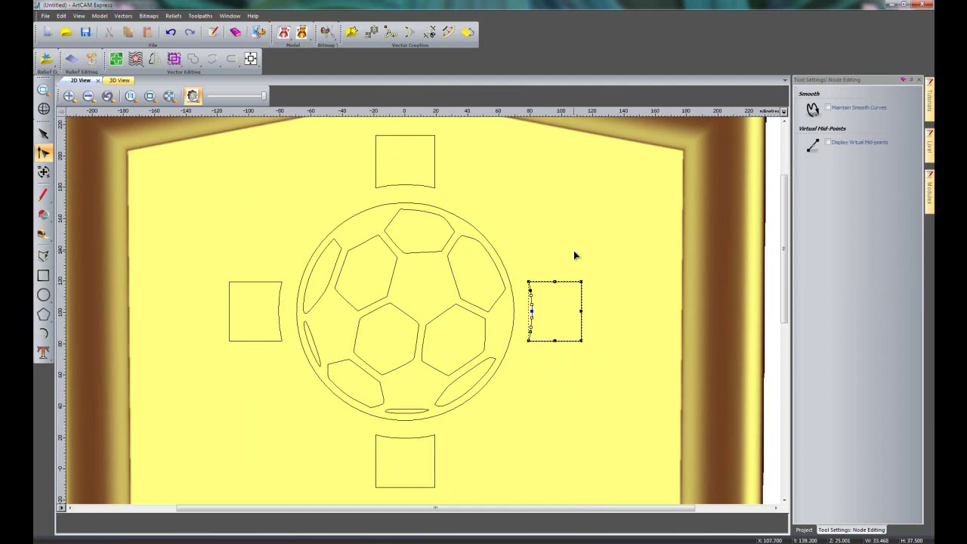
pyautogui.moveTo(572, 264); pyautogui.dragTo(597, 382)
pyautogui.moveTo(581, 341); pyautogui.dragTo(663, 356)
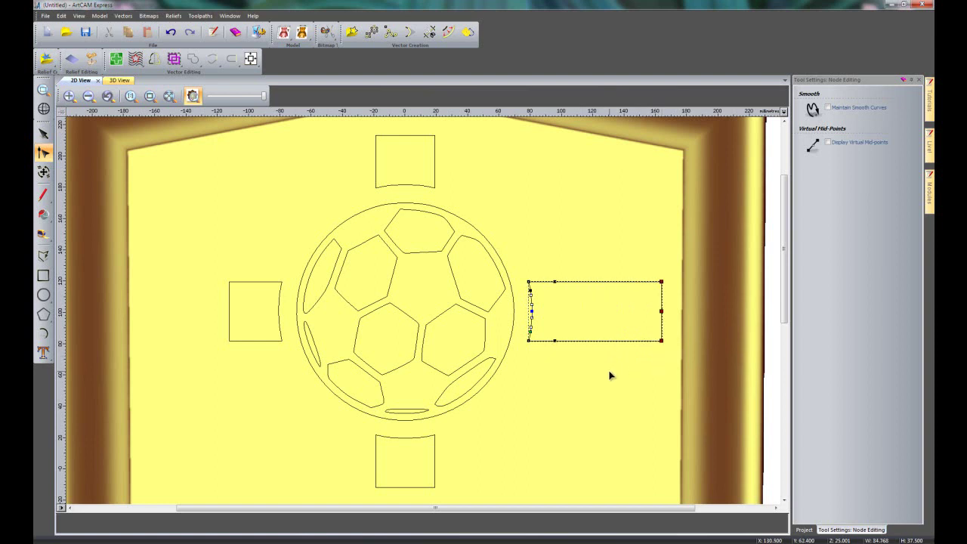
# Stretch the outer end of the cross arm left of the football to a width of about 85 mm, and leave node editing
pyautogui.click(243, 343)
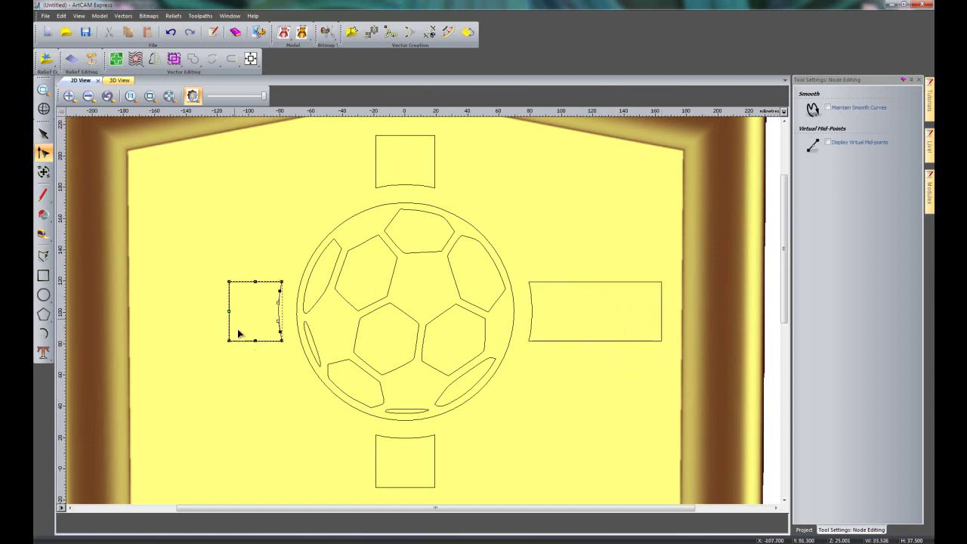
pyautogui.moveTo(214, 265); pyautogui.dragTo(237, 386)
pyautogui.moveTo(228, 344); pyautogui.dragTo(149, 345)
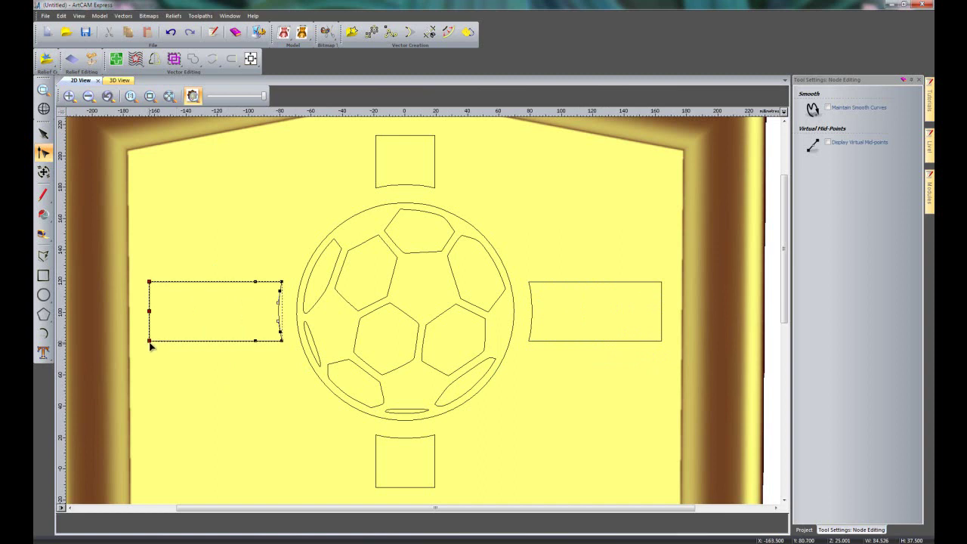
pyautogui.click(196, 375)
pyautogui.scroll(-1, 267, 364)
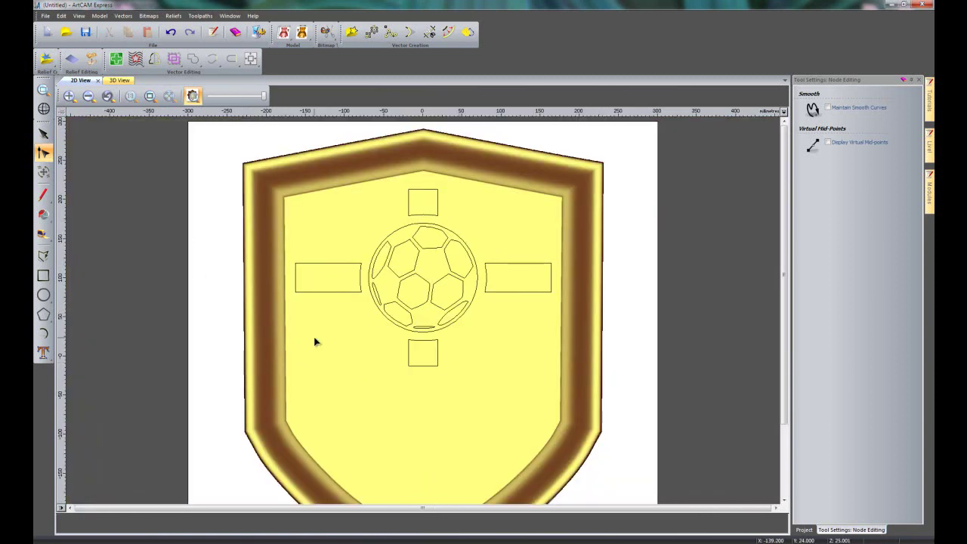
pyautogui.press('n')
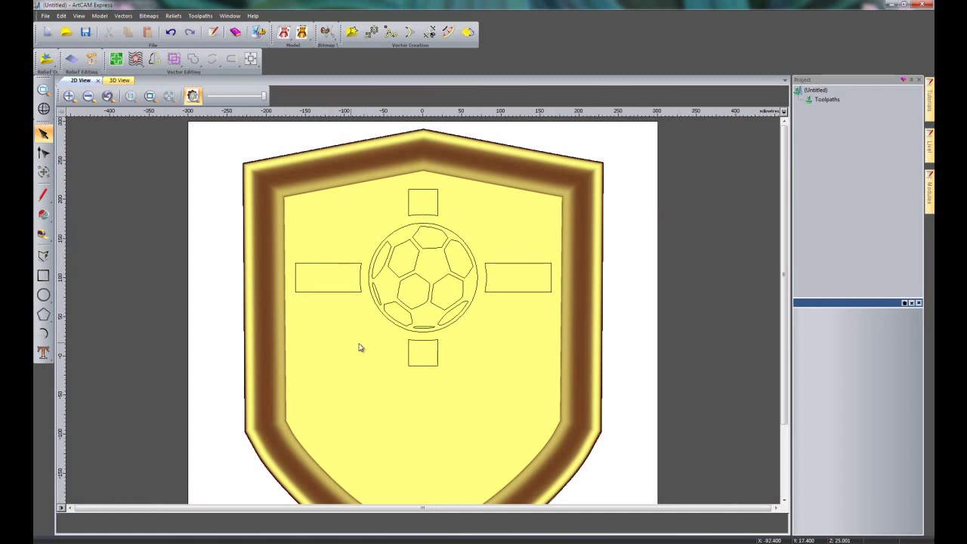
# Set up the text tool with the Berlin Sans FB font at a size of 35 mm
pyautogui.scroll(2, 400, 449)
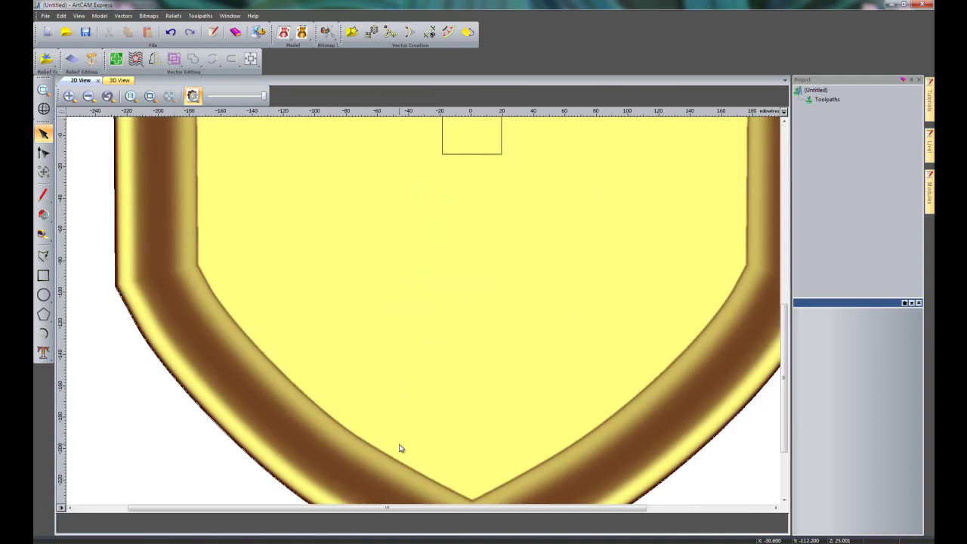
pyautogui.scroll(-2, 395, 232)
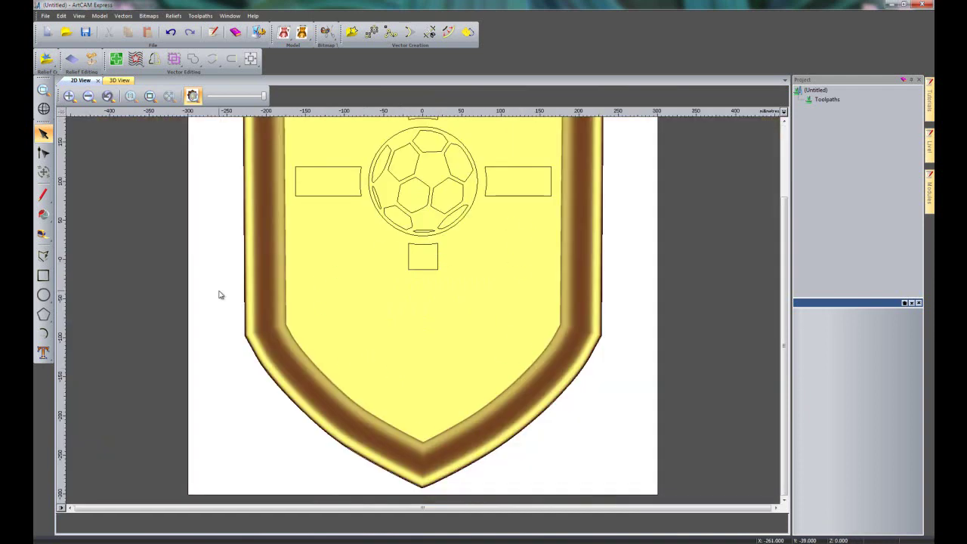
pyautogui.click(43, 352)
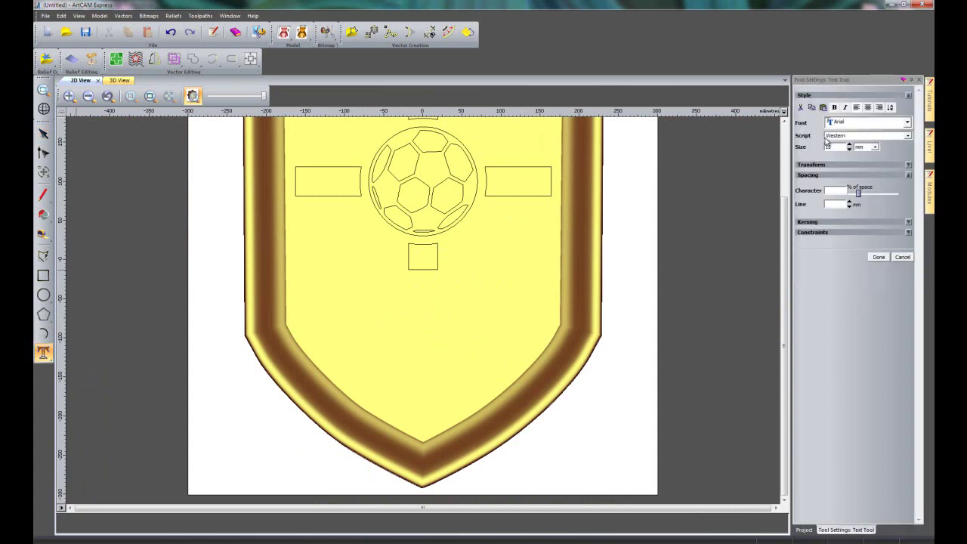
pyautogui.click(883, 126)
pyautogui.scroll(-4, 870, 219)
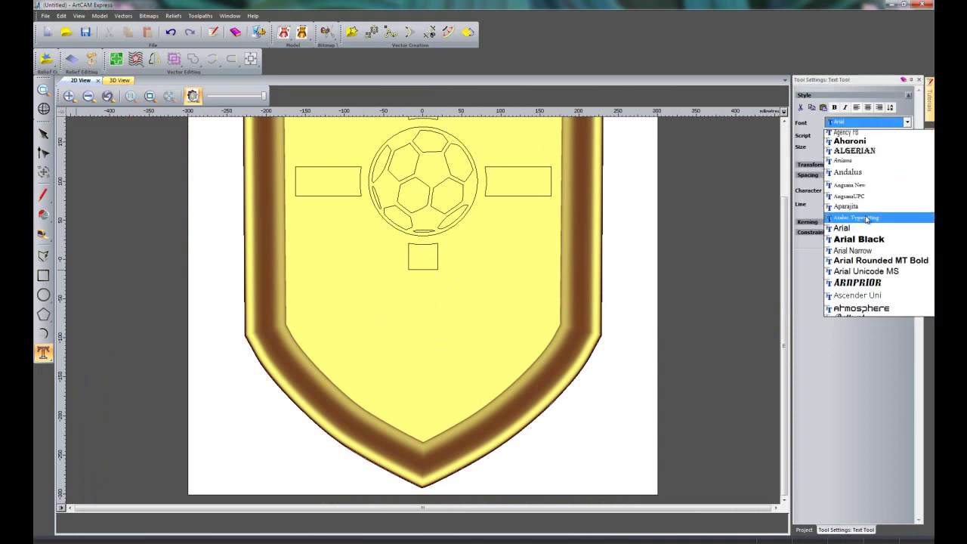
pyautogui.scroll(-2, 870, 223)
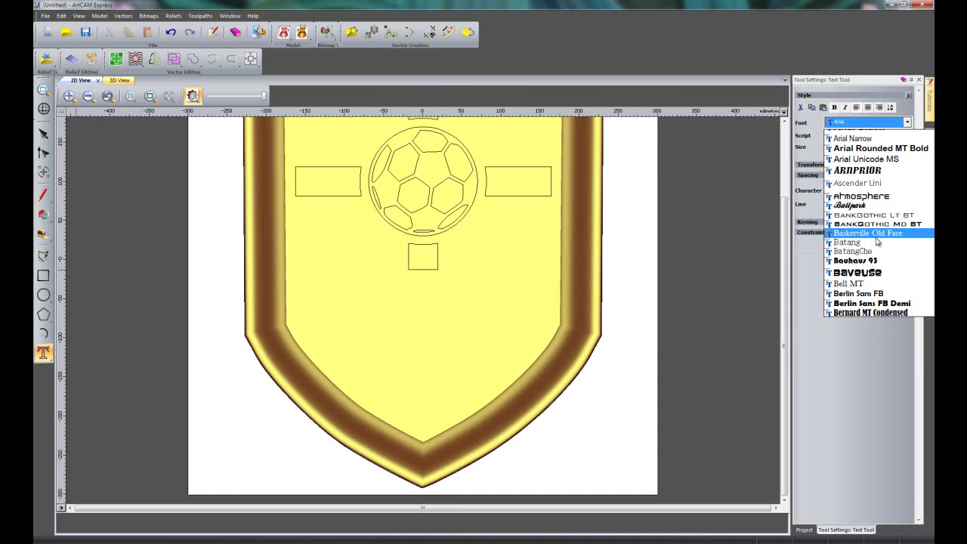
pyautogui.click(879, 294)
pyautogui.doubleClick(837, 146)
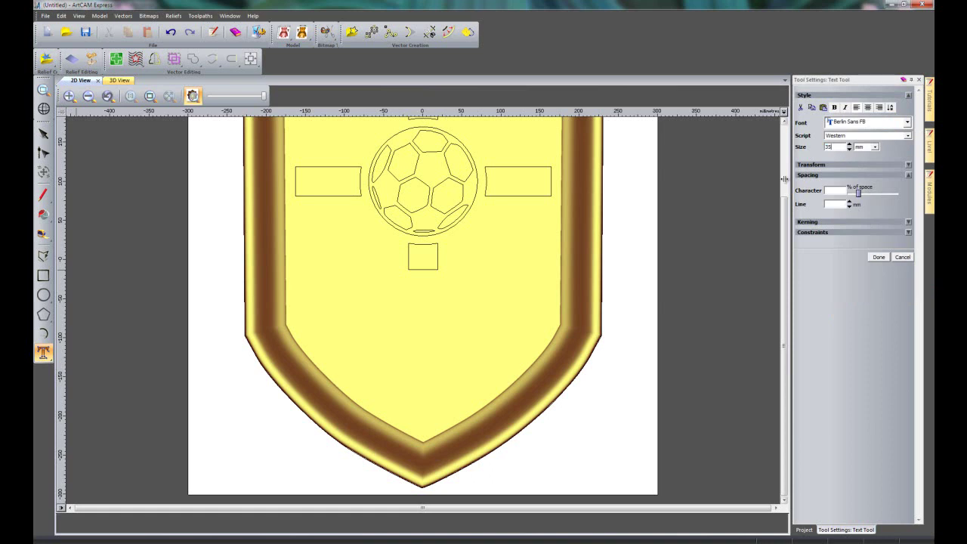
# Add the text SPORTS BAR on the shield below the football and cross vectors
pyautogui.click(330, 321)
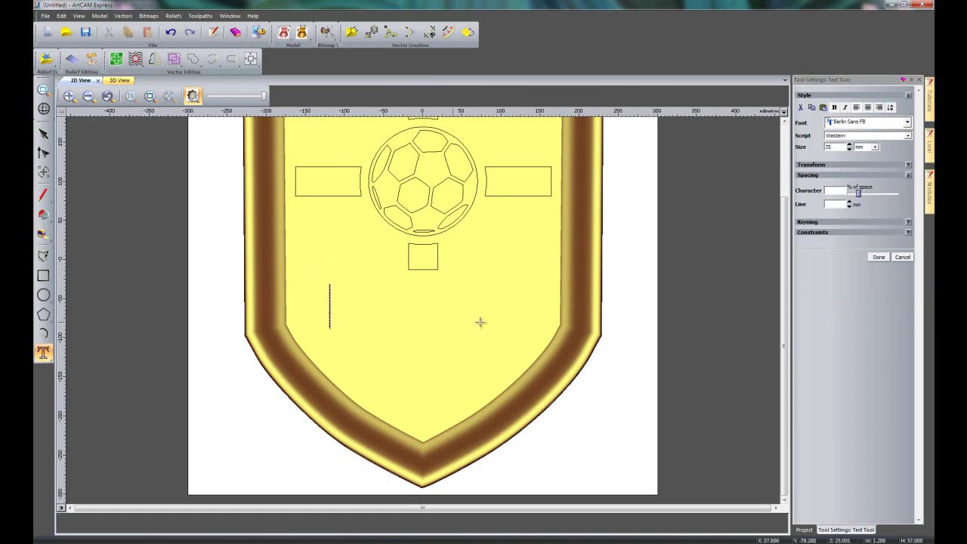
pyautogui.write('SP')
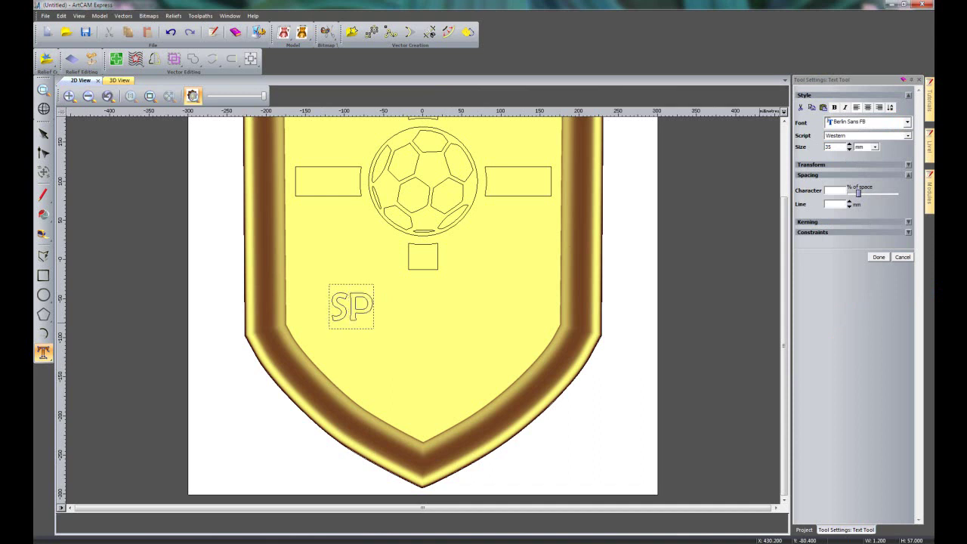
pyautogui.write('ORTS BAR')
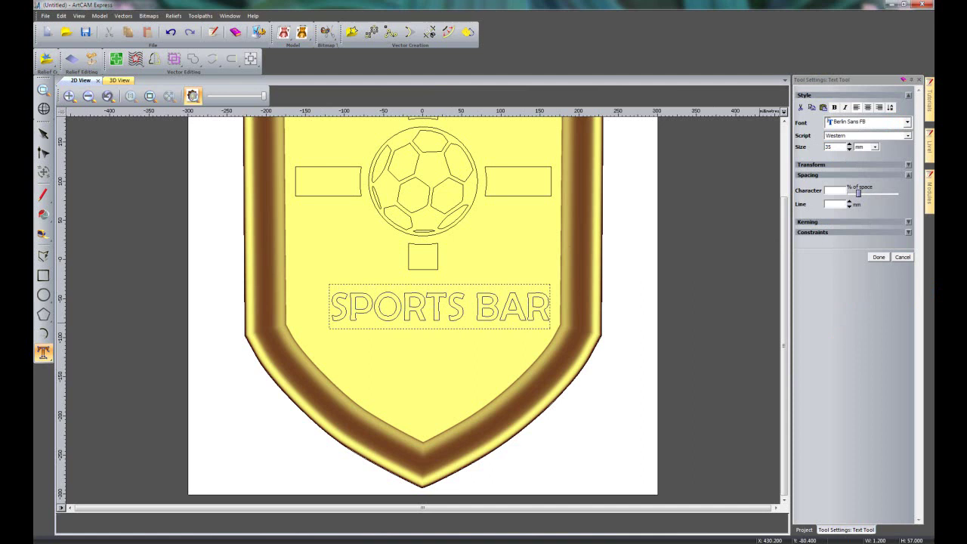
pyautogui.click(878, 256)
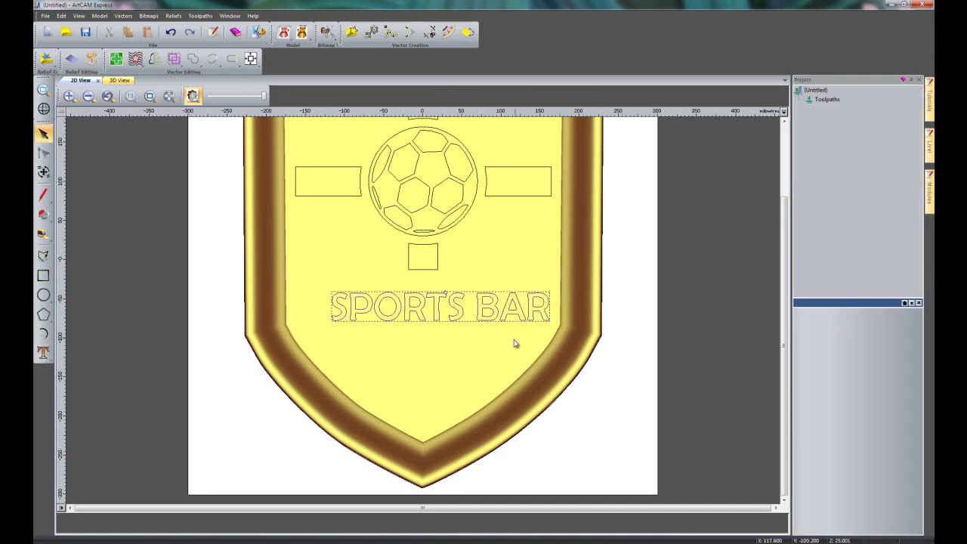
# Centre the SPORTS BAR text in the model, move it straight down about 60 mm, and deselect it
pyautogui.click(250, 59)
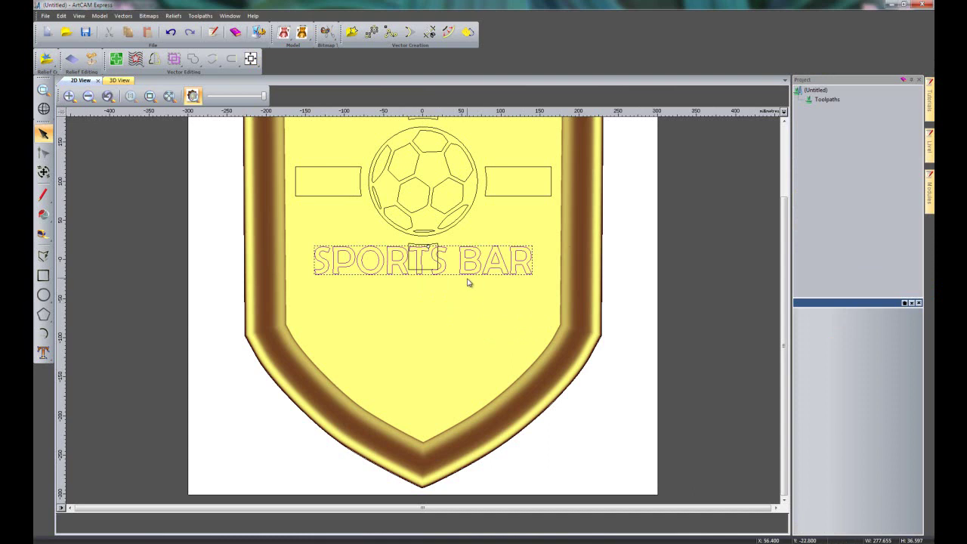
pyautogui.moveTo(467, 270); pyautogui.dragTo(469, 325)
pyautogui.click(466, 347)
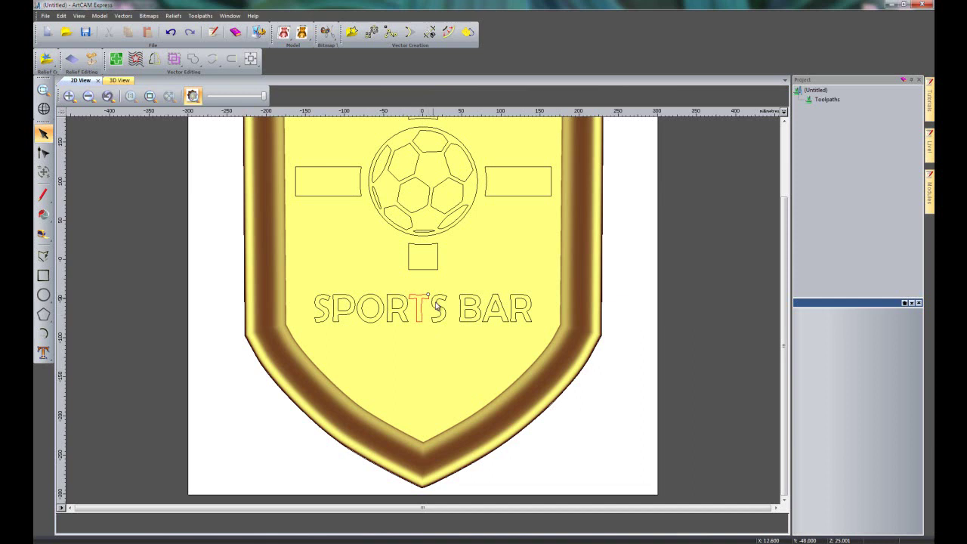
# Examine the upper-right corner of the T in SPORTS BAR, and ungroup all of the text into individual vectors
pyautogui.scroll(2, 427, 318)
pyautogui.scroll(1, 419, 294)
pyautogui.scroll(1, 453, 264)
pyautogui.scroll(2, 429, 311)
pyautogui.scroll(2, 438, 335)
pyautogui.scroll(-2, 451, 443)
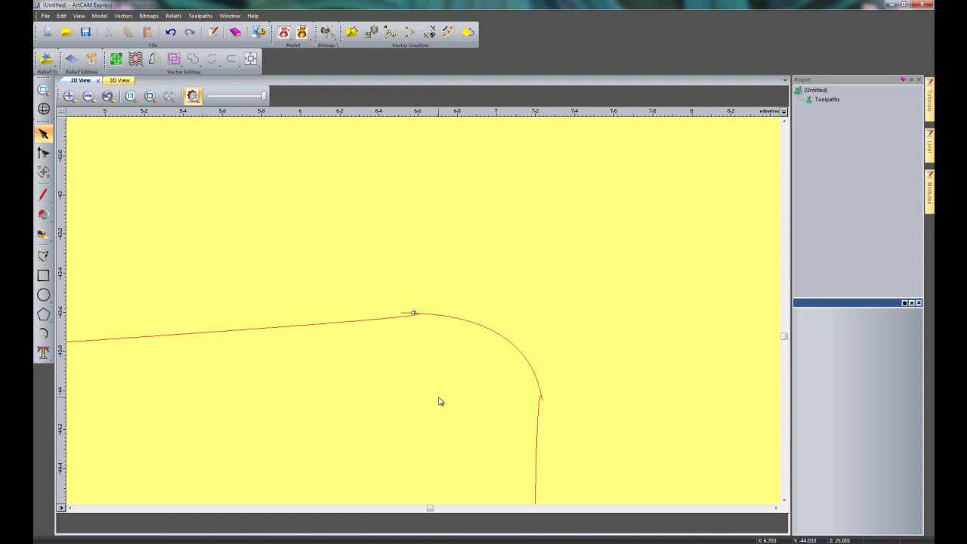
pyautogui.click(402, 318)
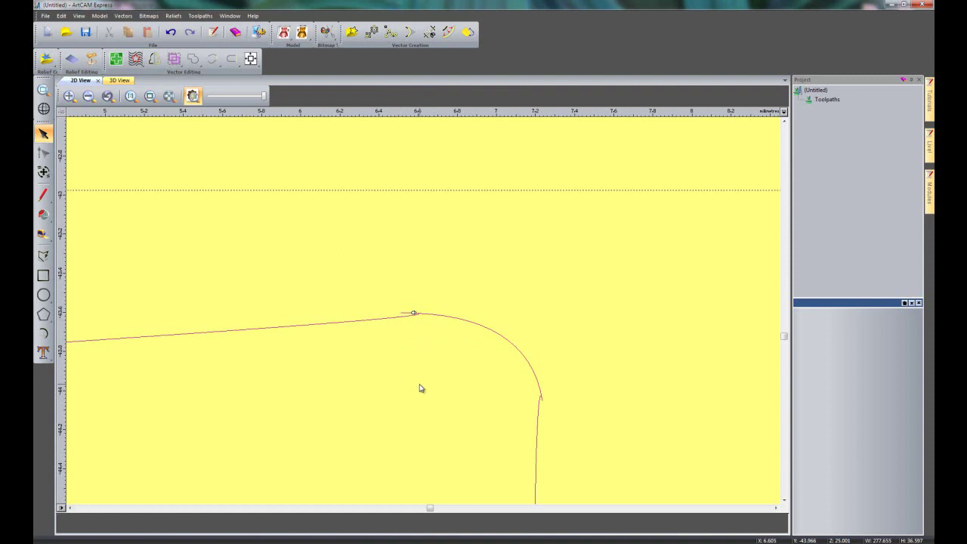
pyautogui.scroll(-3, 409, 345)
pyautogui.scroll(-2, 412, 358)
pyautogui.scroll(-2, 412, 361)
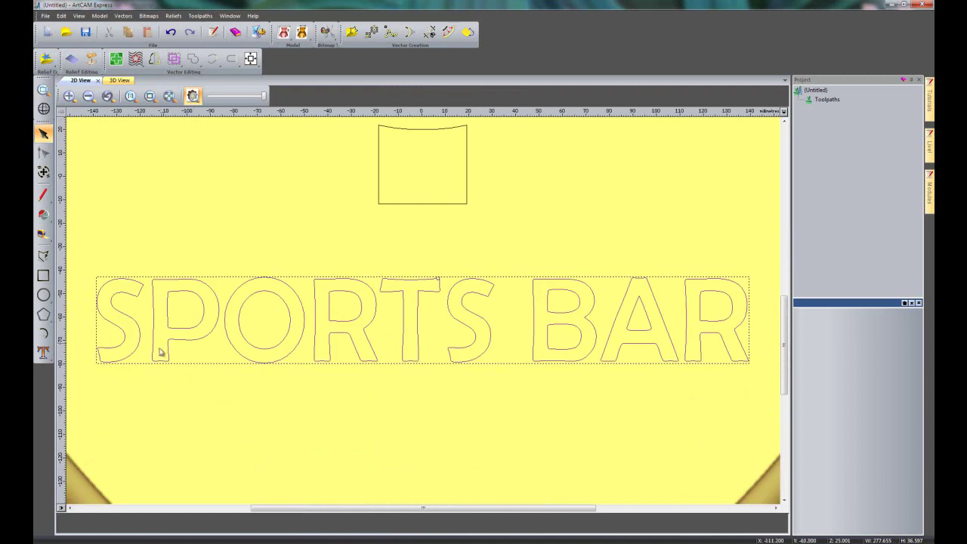
pyautogui.rightClick(431, 280)
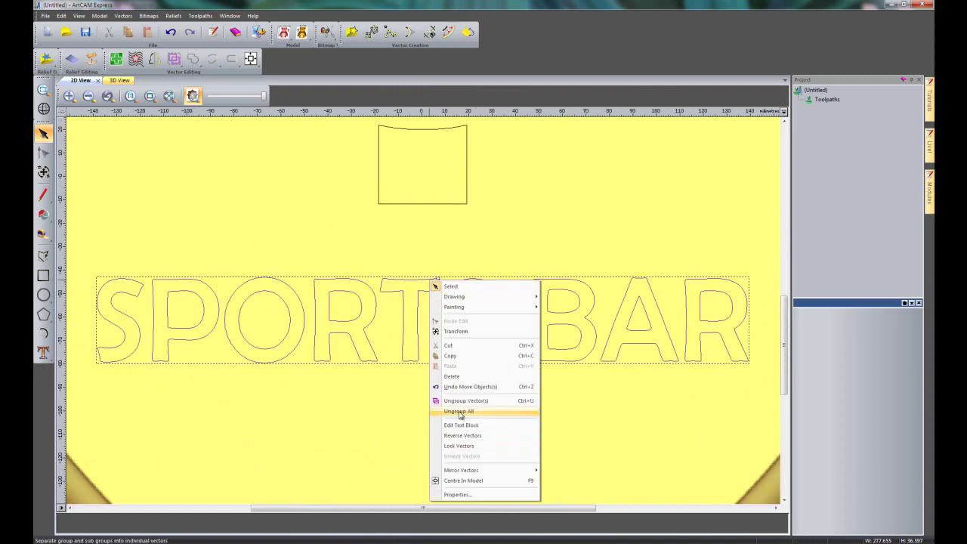
pyautogui.click(457, 412)
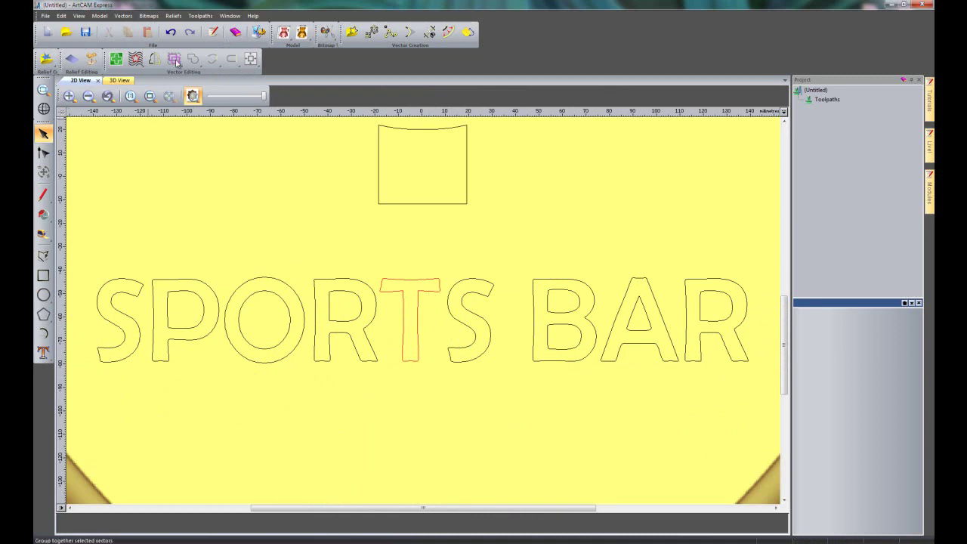
# Node-edit the letter T, inserting points on both sides of its upper-right corner and splitting the outline at those points
pyautogui.scroll(3, 438, 298)
pyautogui.scroll(4, 438, 297)
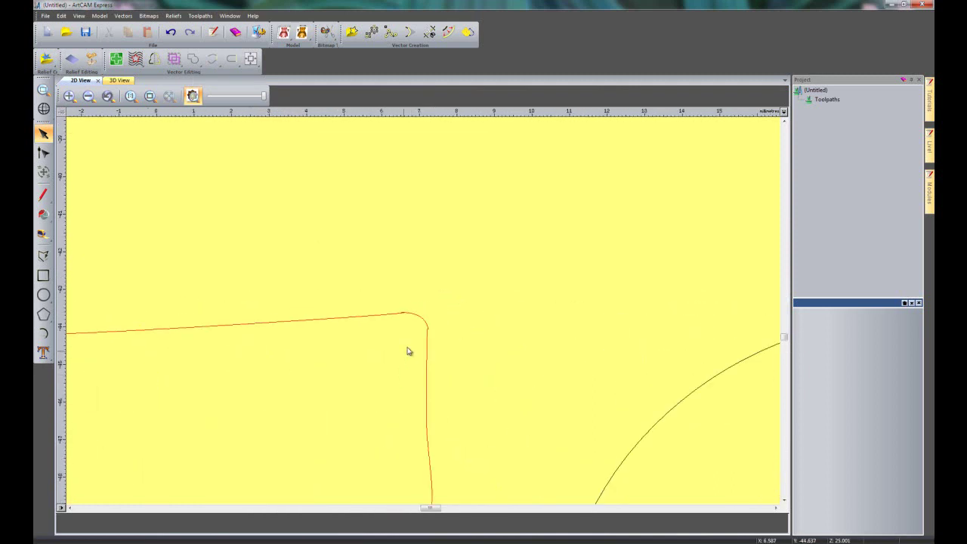
pyautogui.scroll(1, 466, 322)
pyautogui.click(494, 283)
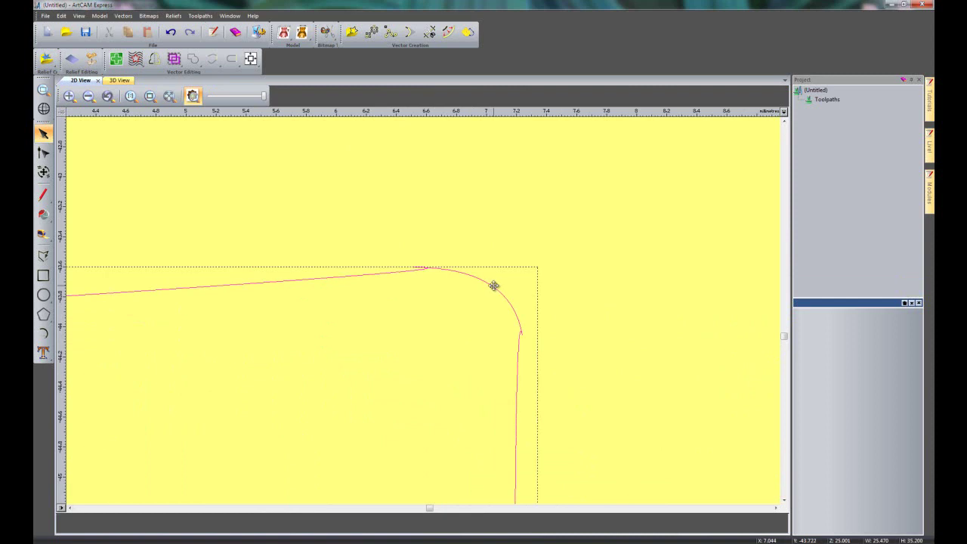
pyautogui.click(43, 153)
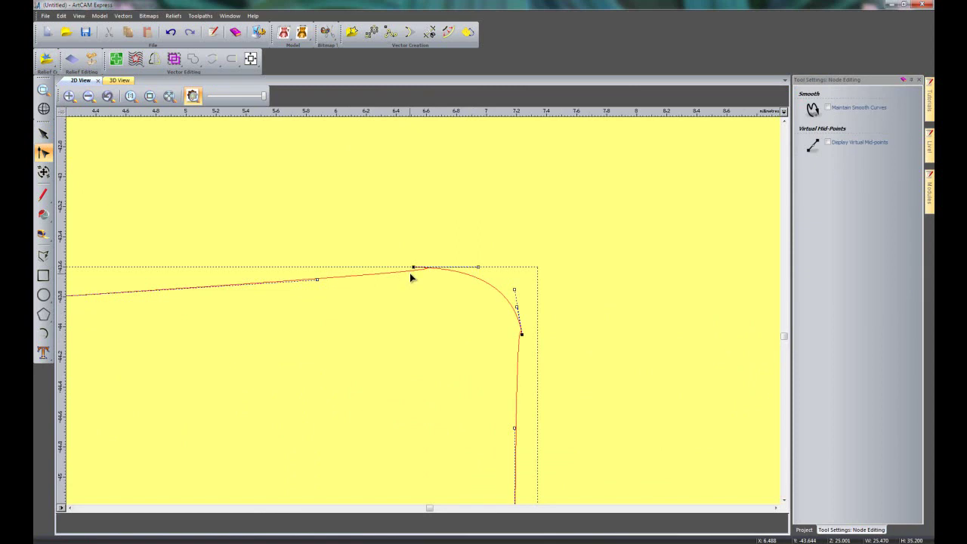
pyautogui.press('i')
pyautogui.press('i')
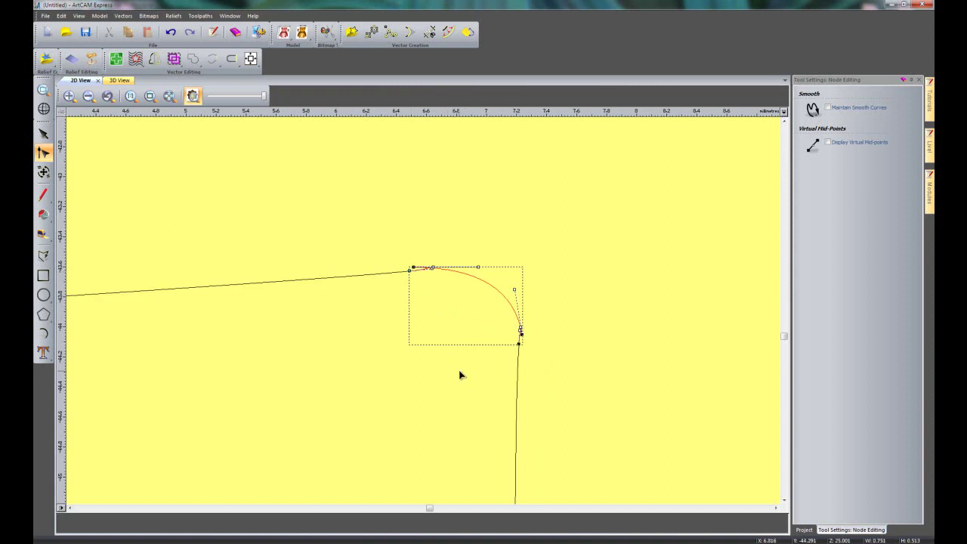
pyautogui.click(470, 348)
# Leave node editing and delete the separated corner piece of the T
pyautogui.press('n')
pyautogui.click(494, 290)
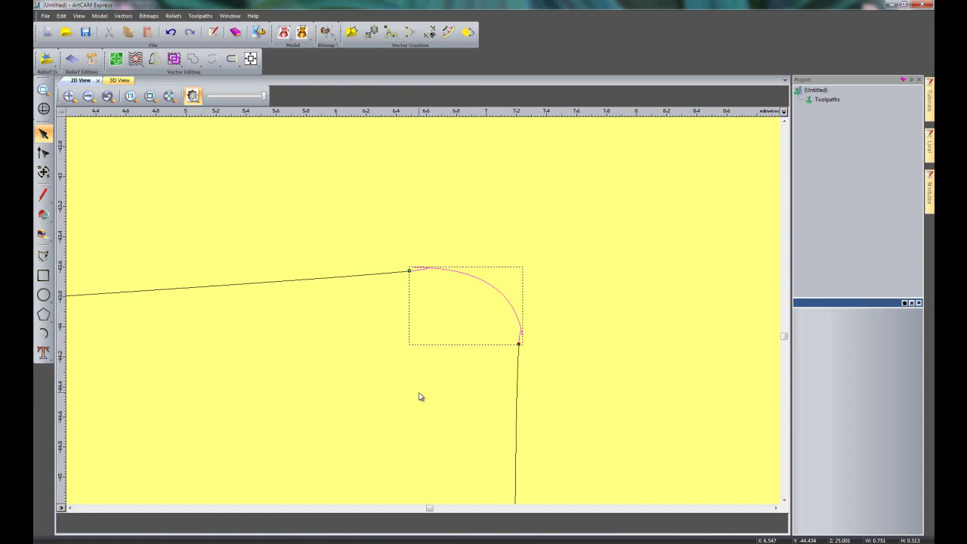
pyautogui.press('Delete')
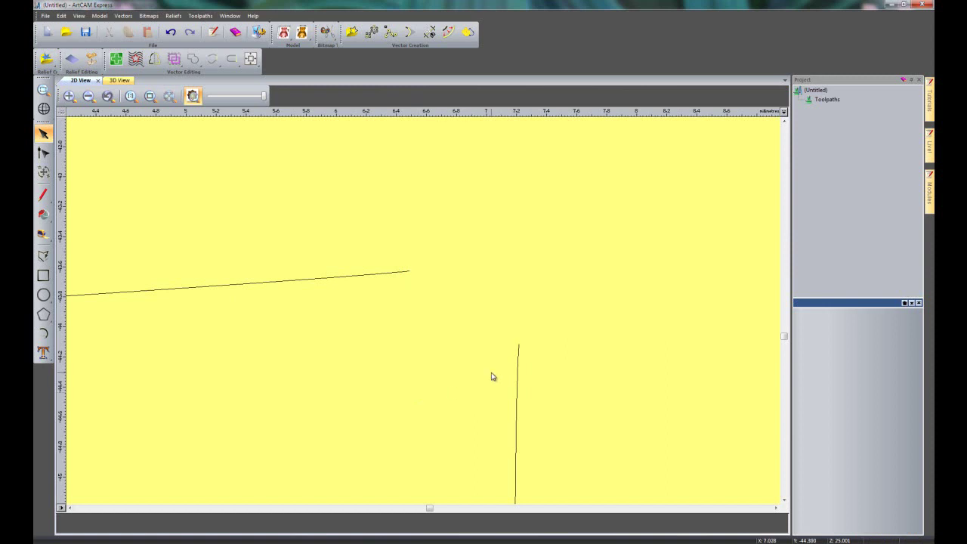
# Close the open outline of the T in SPORTS BAR with a smooth curve at its upper-right corner
pyautogui.click(518, 365)
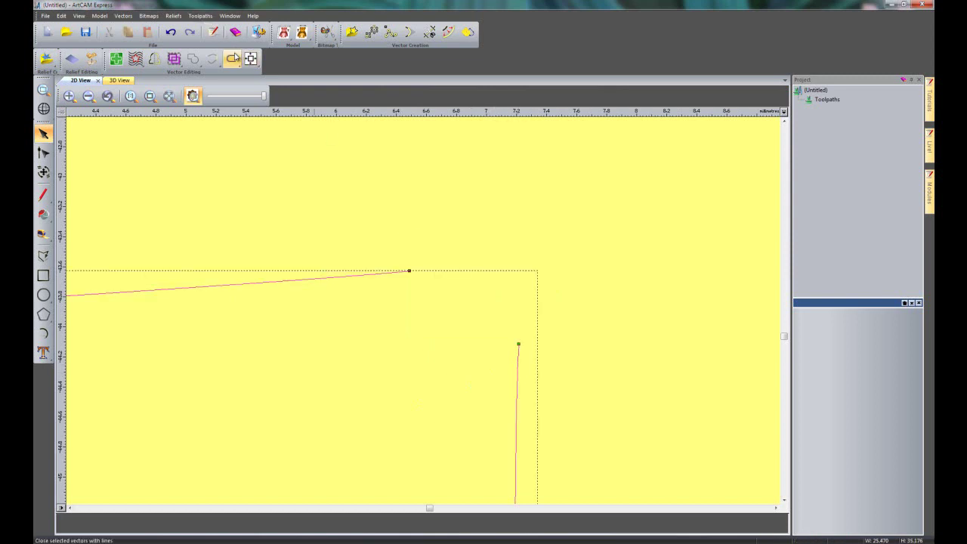
pyautogui.moveTo(233, 58)
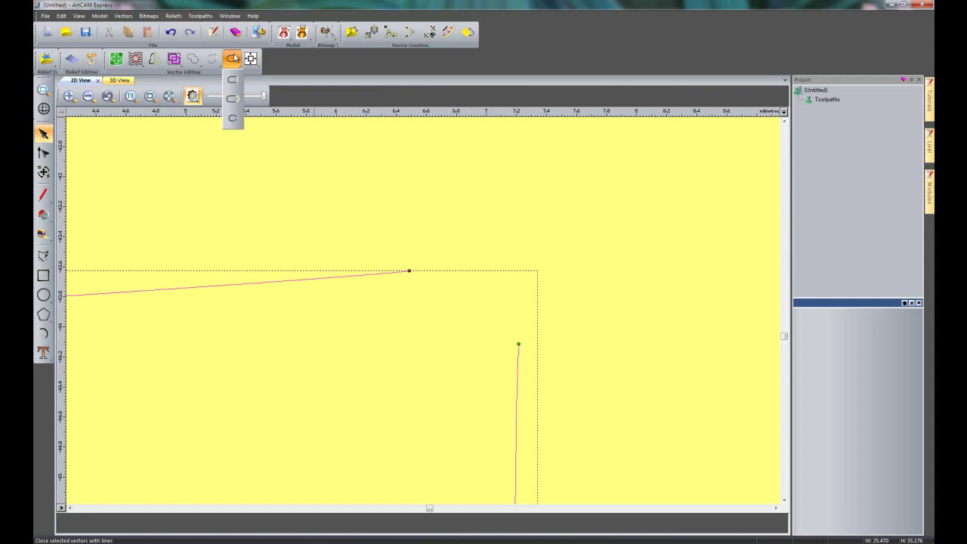
pyautogui.click(235, 100)
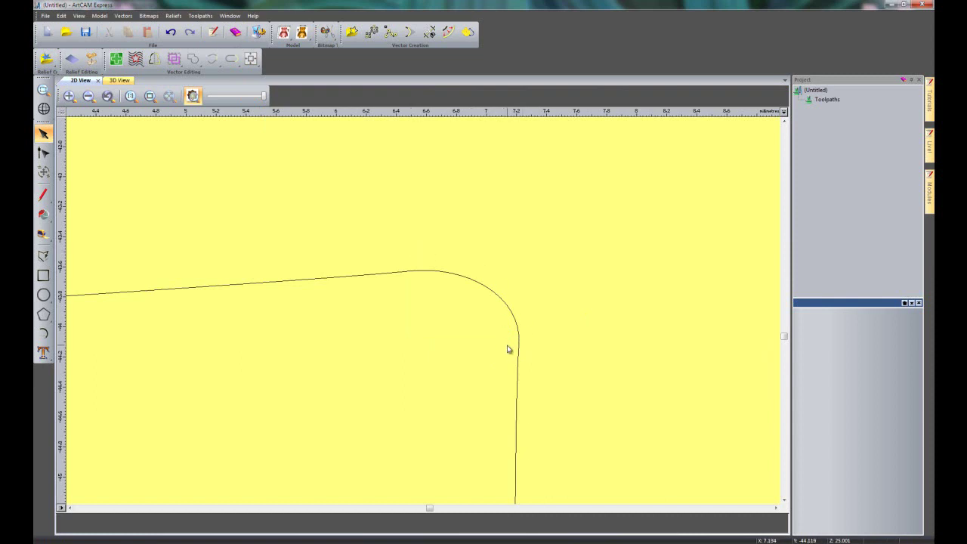
# Add the text EURO 2012 just below SPORTS BAR in Berlin Sans FB at a size of 20 mm
pyautogui.scroll(-5, 491, 330)
pyautogui.scroll(-4, 362, 333)
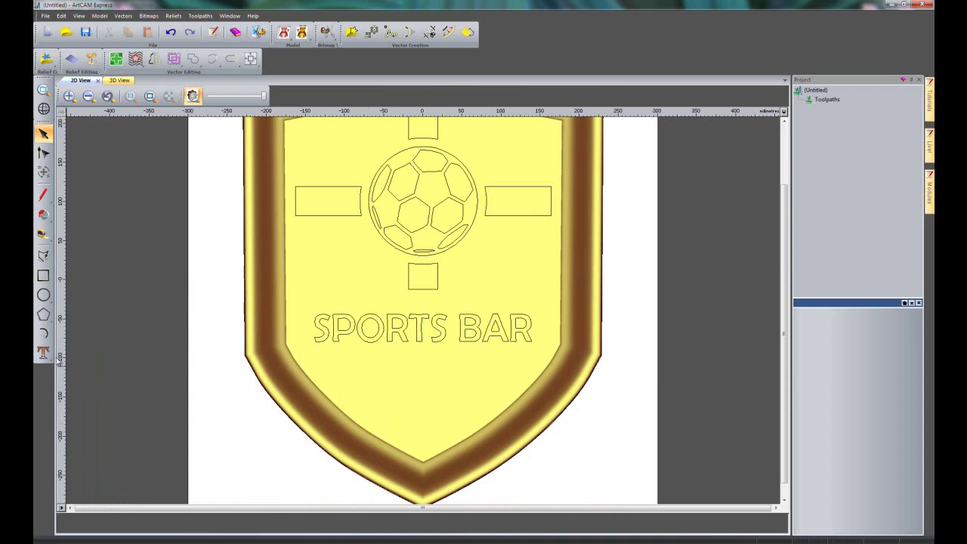
pyautogui.click(43, 353)
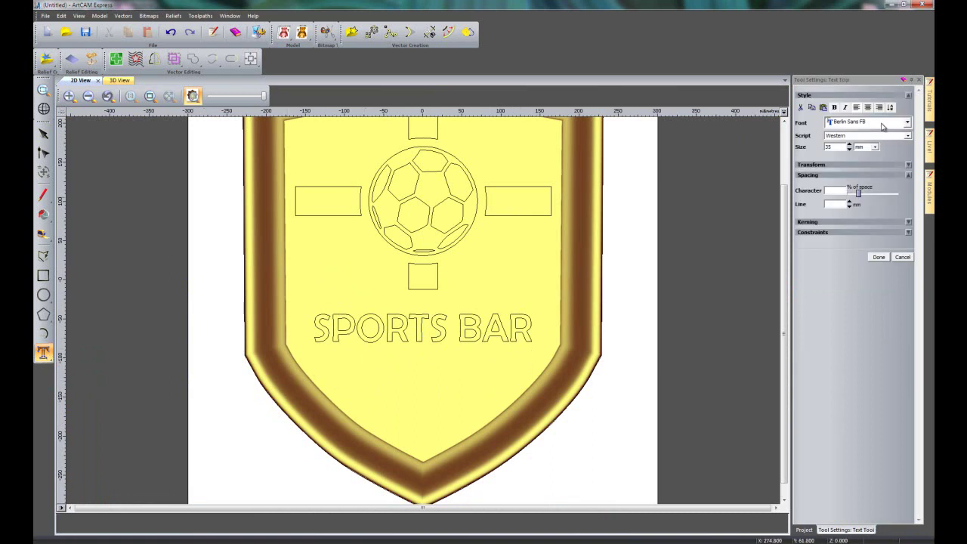
pyautogui.click(840, 146)
pyautogui.doubleClick(838, 147)
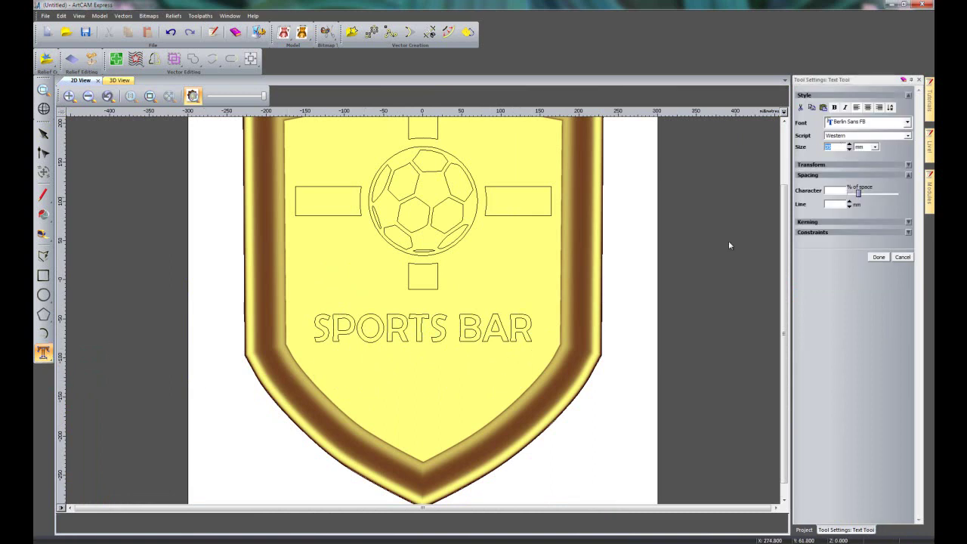
pyautogui.write('20')
pyautogui.click(375, 355)
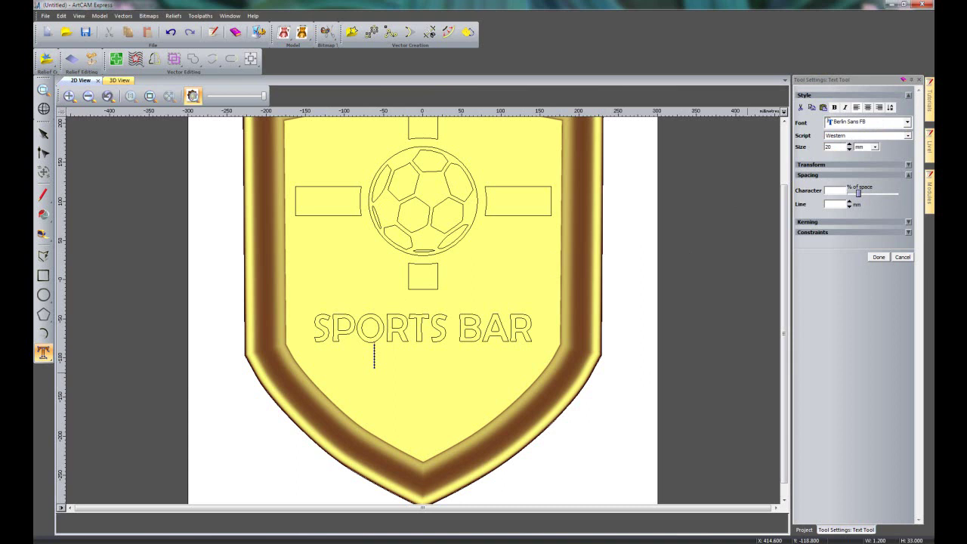
pyautogui.write('EURO')
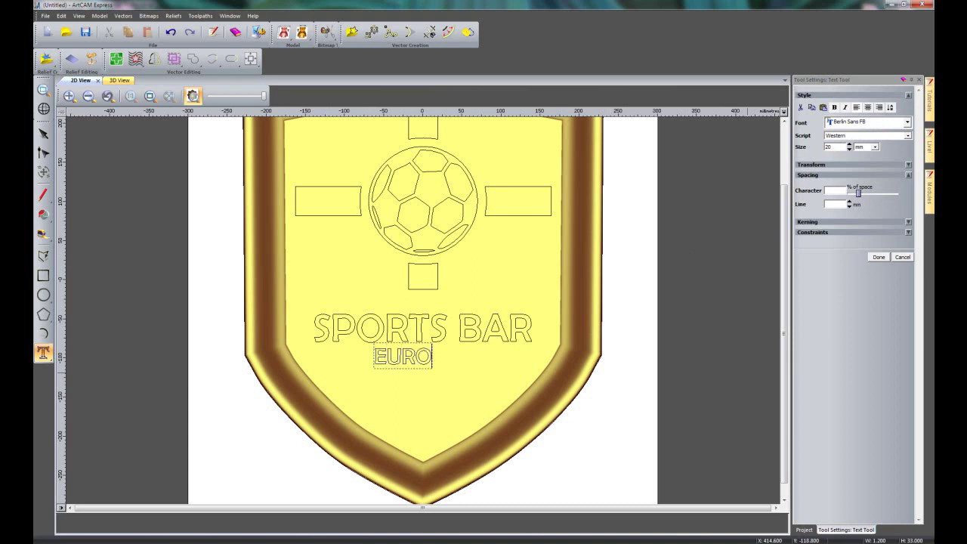
pyautogui.write(' 2012')
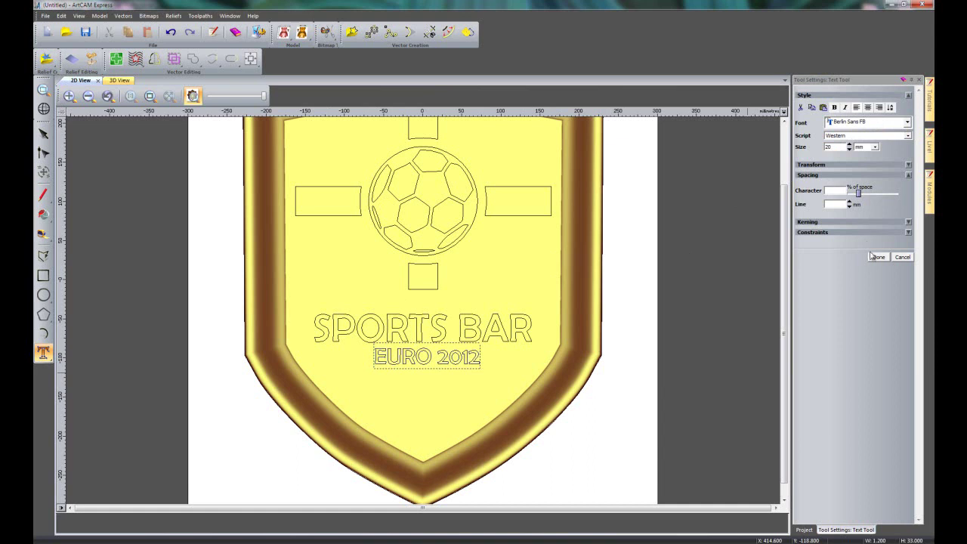
pyautogui.click(879, 256)
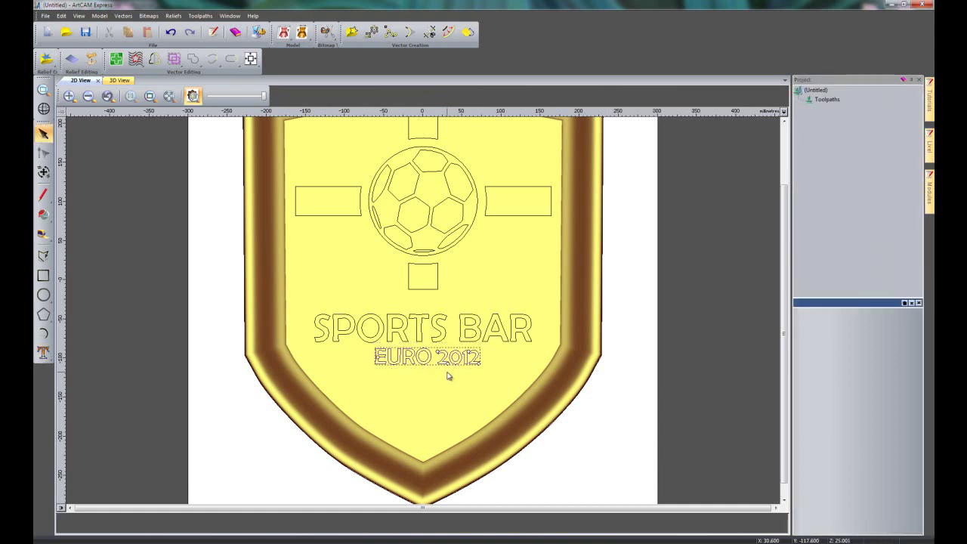
# Centre the EURO 2012 text in the model, move it straight down about 98 mm to just below SPORTS BAR, and deselect it
pyautogui.click(251, 59)
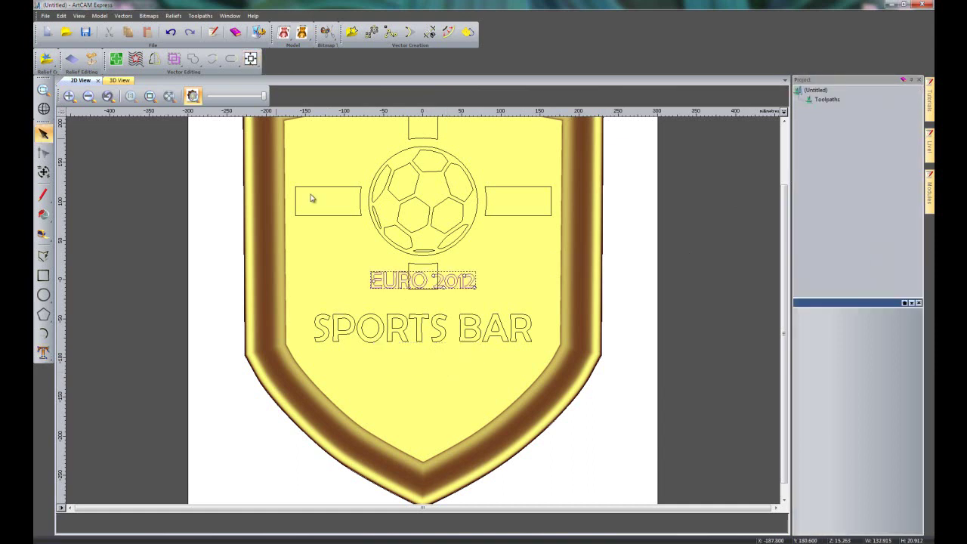
pyautogui.moveTo(456, 280); pyautogui.dragTo(459, 357)
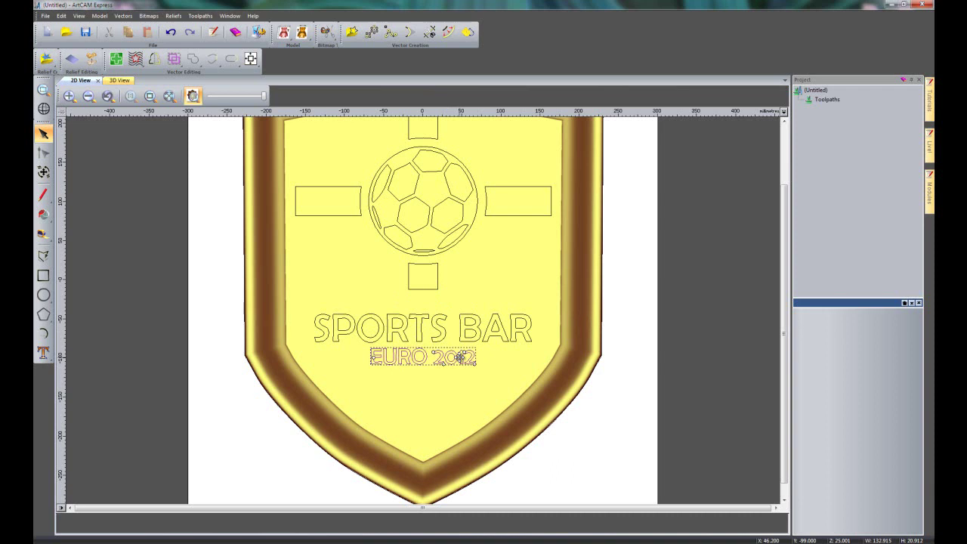
pyautogui.click(489, 377)
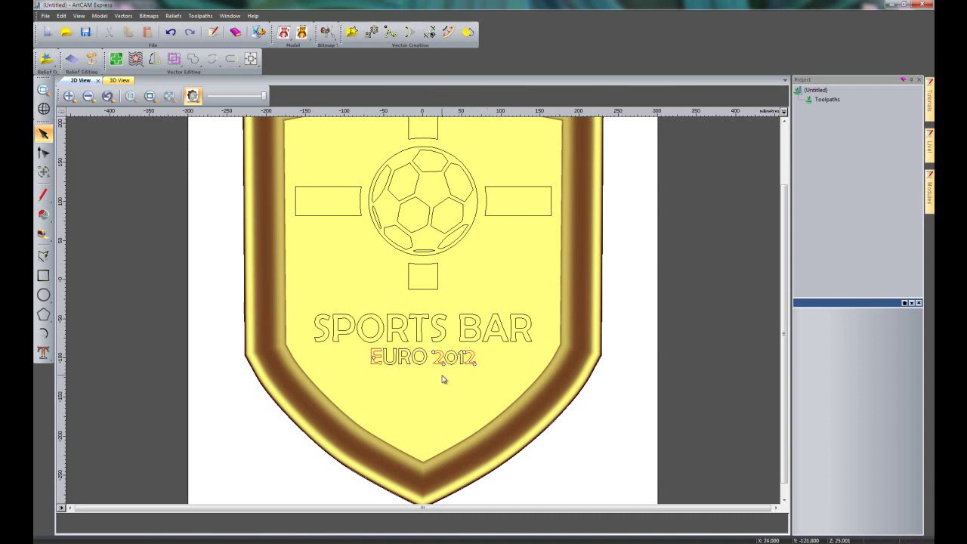
# Ungroup all of the EURO 2012 text into individual vectors and deselect them
pyautogui.scroll(4, 444, 382)
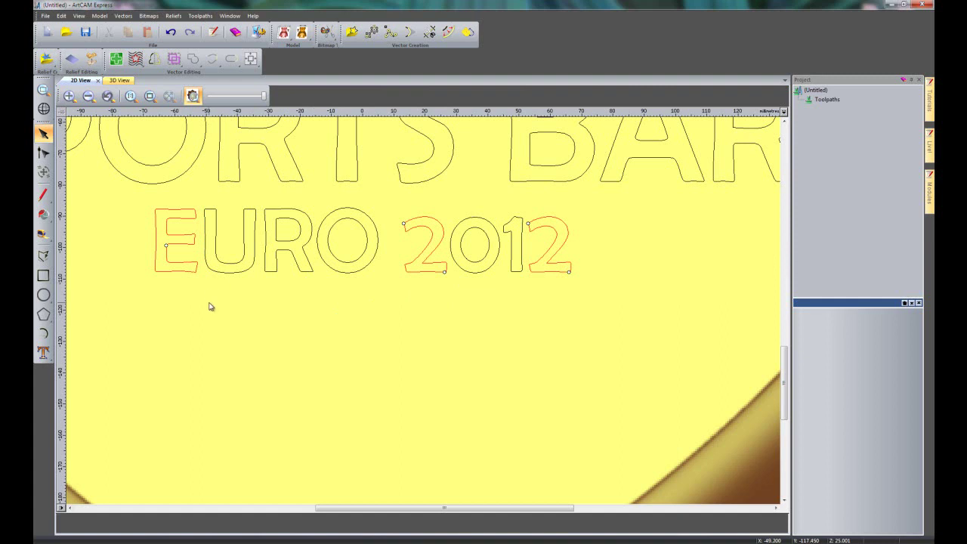
pyautogui.click(190, 271)
pyautogui.rightClick(190, 271)
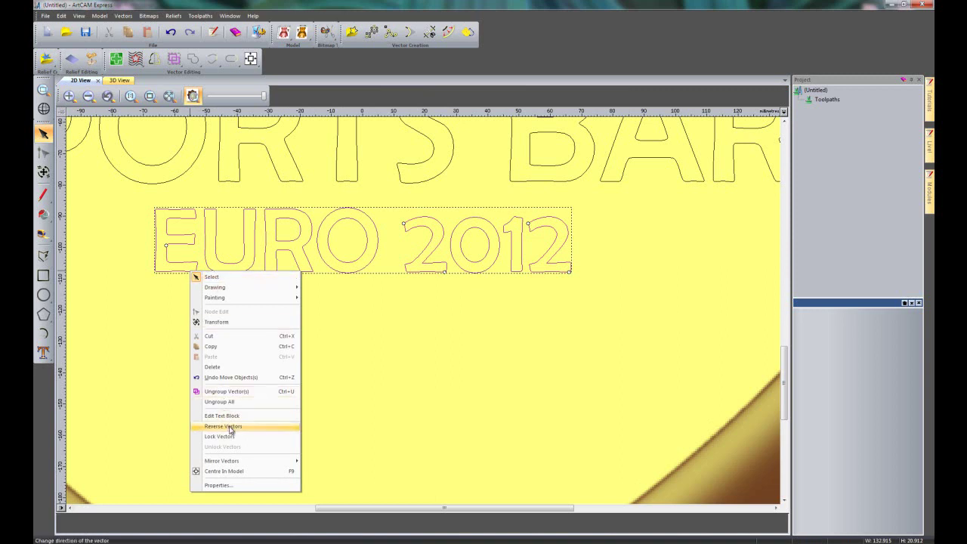
pyautogui.click(237, 404)
pyautogui.click(258, 356)
# Select the red E and both red 2s in EURO 2012, and identify their coincident points and vector intersections with Vector Doctor at 0.01 tolerance
pyautogui.click(415, 259)
pyautogui.click(550, 252)
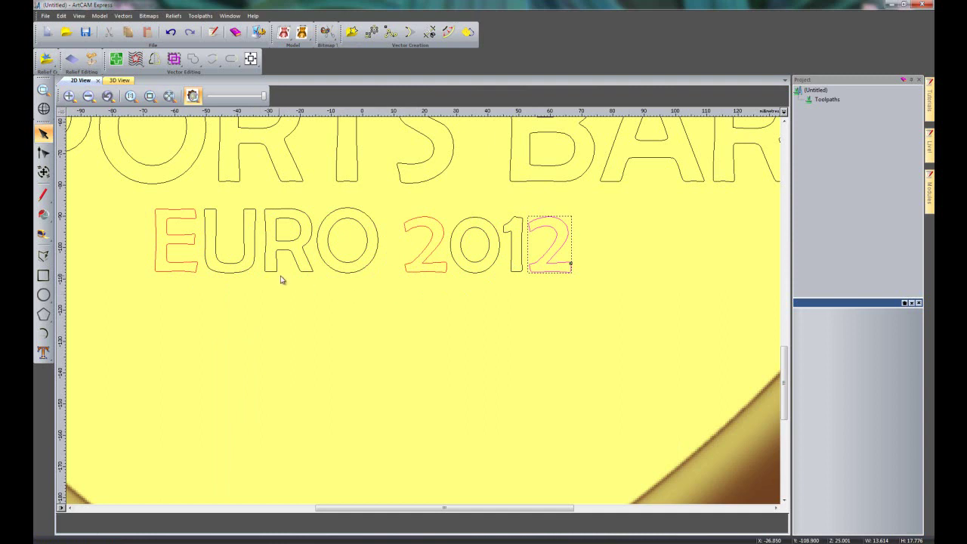
pyautogui.keyDown('shift'); pyautogui.click(442, 251); pyautogui.keyUp('shift')
pyautogui.keyDown('shift'); pyautogui.click(181, 262); pyautogui.keyUp('shift')
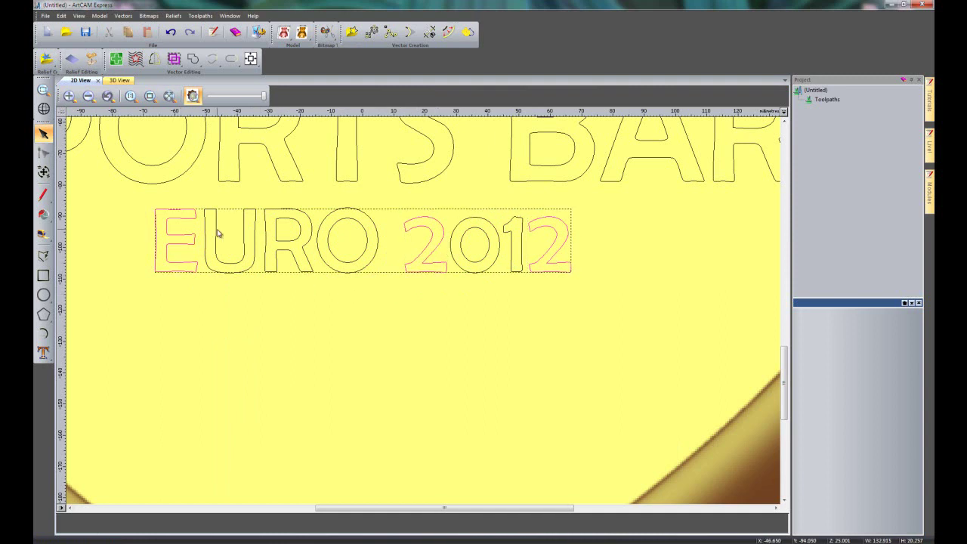
pyautogui.scroll(2, 287, 248)
pyautogui.scroll(-4, 475, 248)
pyautogui.scroll(1, 531, 333)
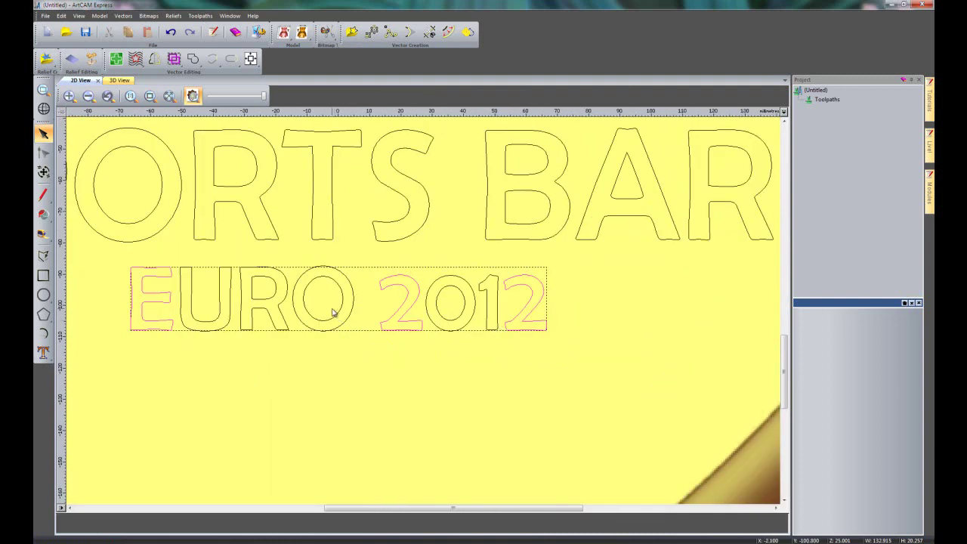
pyautogui.scroll(2, 335, 313)
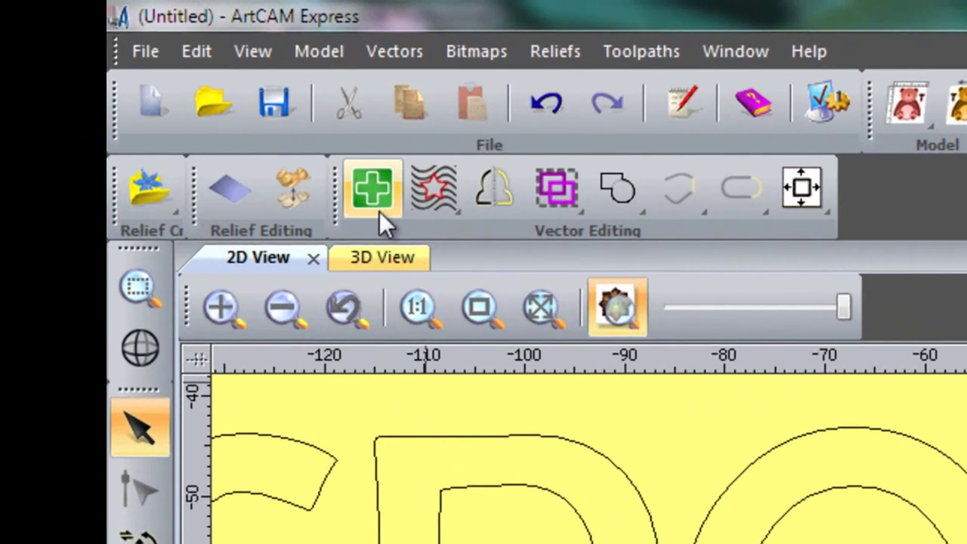
pyautogui.click(379, 211)
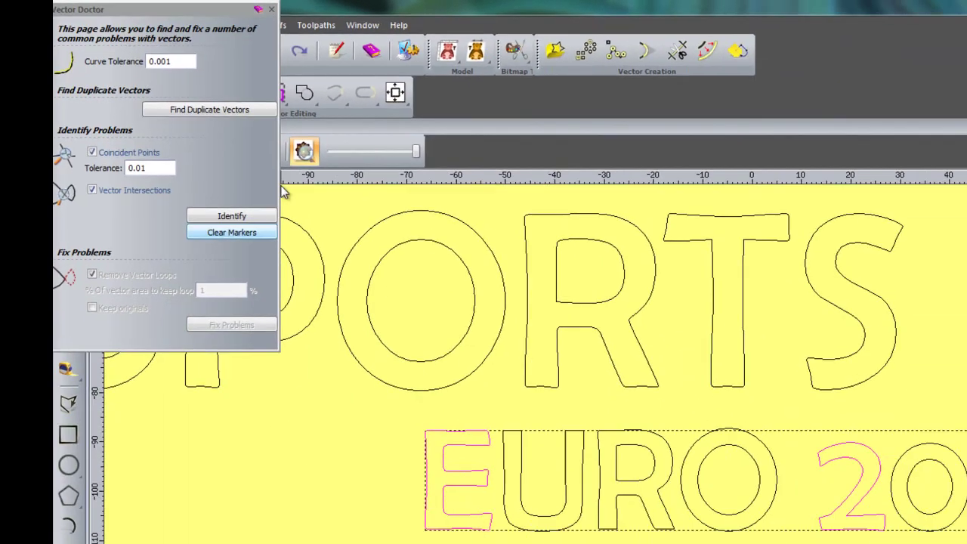
pyautogui.moveTo(155, 13); pyautogui.dragTo(242, 277)
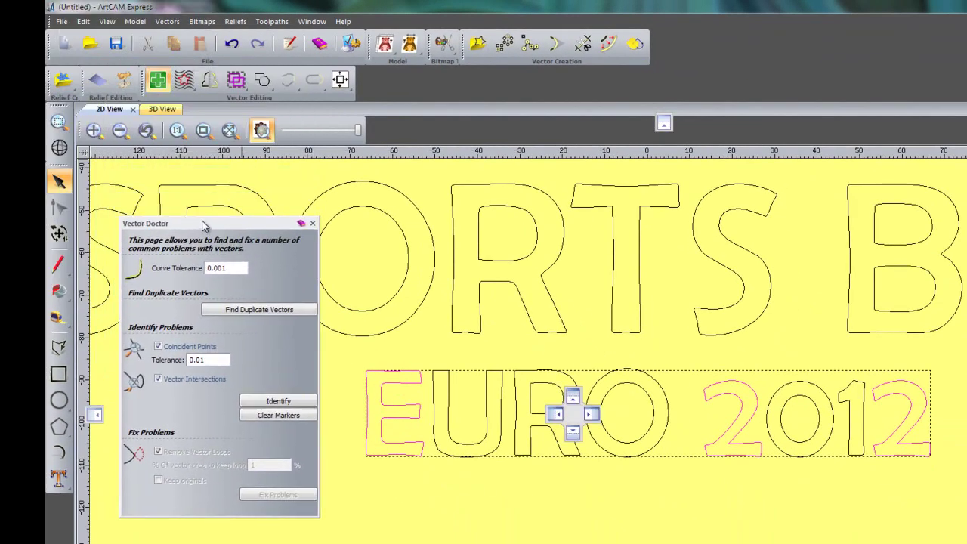
pyautogui.moveTo(200, 227); pyautogui.dragTo(213, 194)
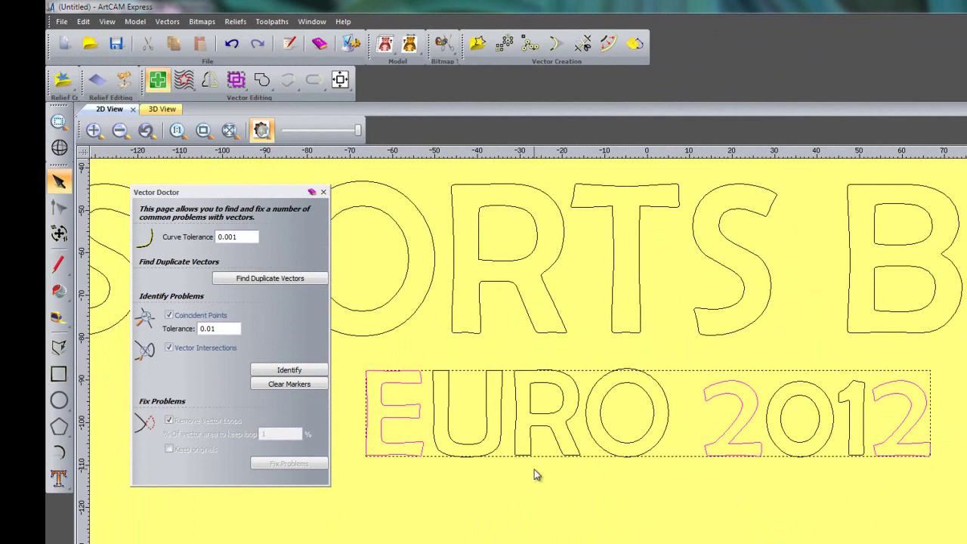
pyautogui.click(302, 372)
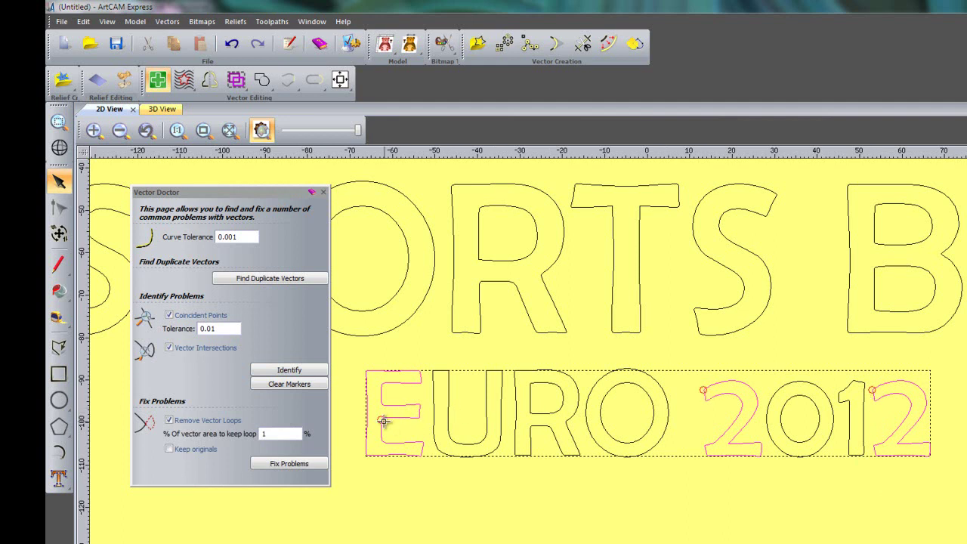
# Examine the problem marker on the inner corner of the E and the markers on the 2s in EURO 2012
pyautogui.scroll(5, 383, 421)
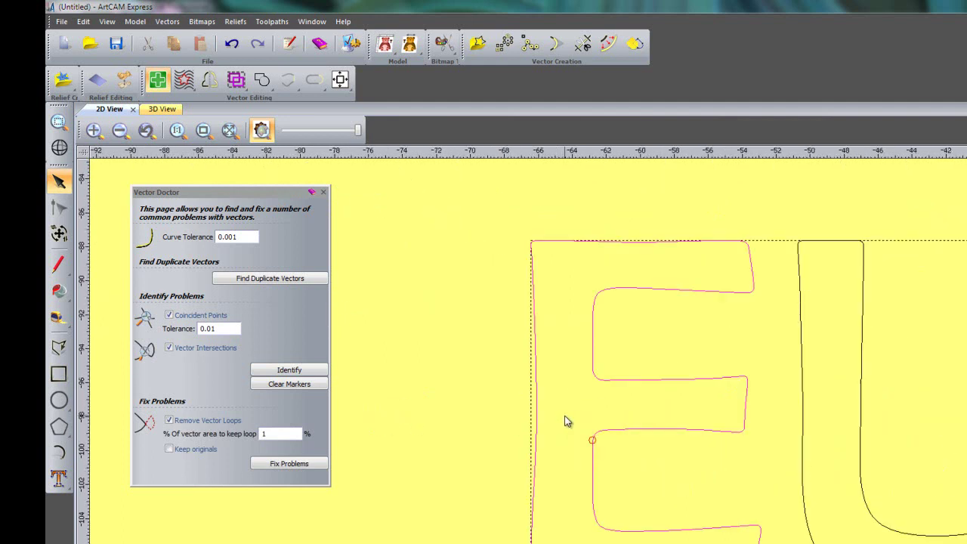
pyautogui.scroll(5, 591, 456)
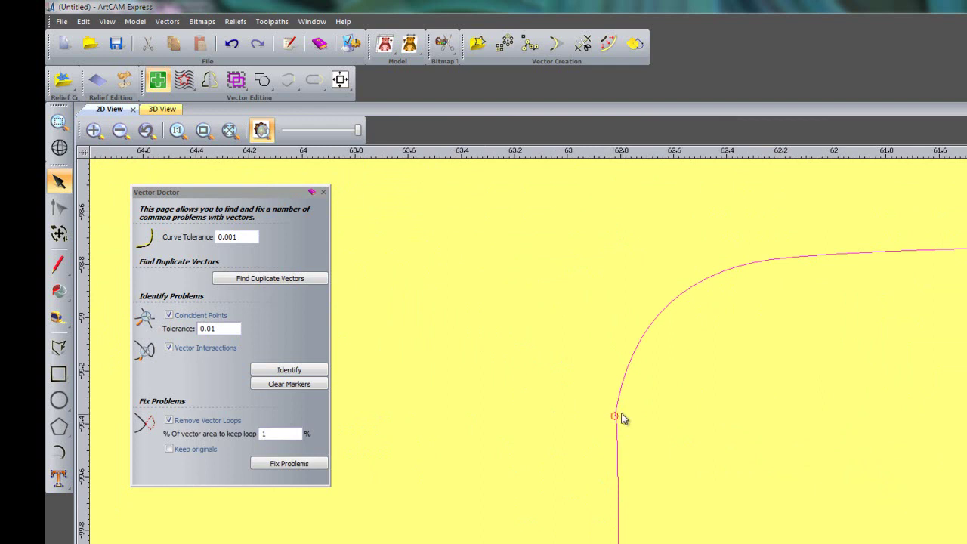
pyautogui.scroll(-5, 595, 424)
pyautogui.scroll(-4, 594, 424)
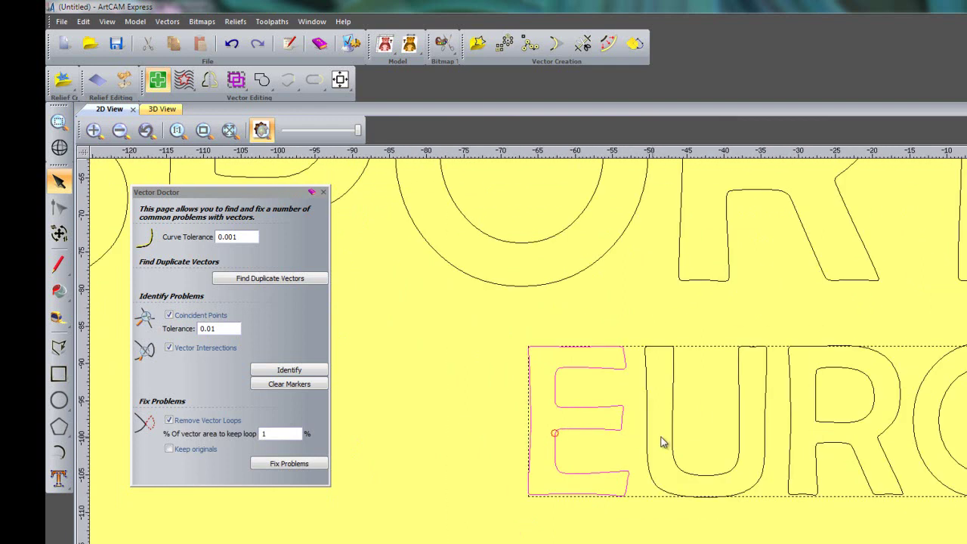
pyautogui.scroll(2, 725, 441)
pyautogui.scroll(-2, 578, 417)
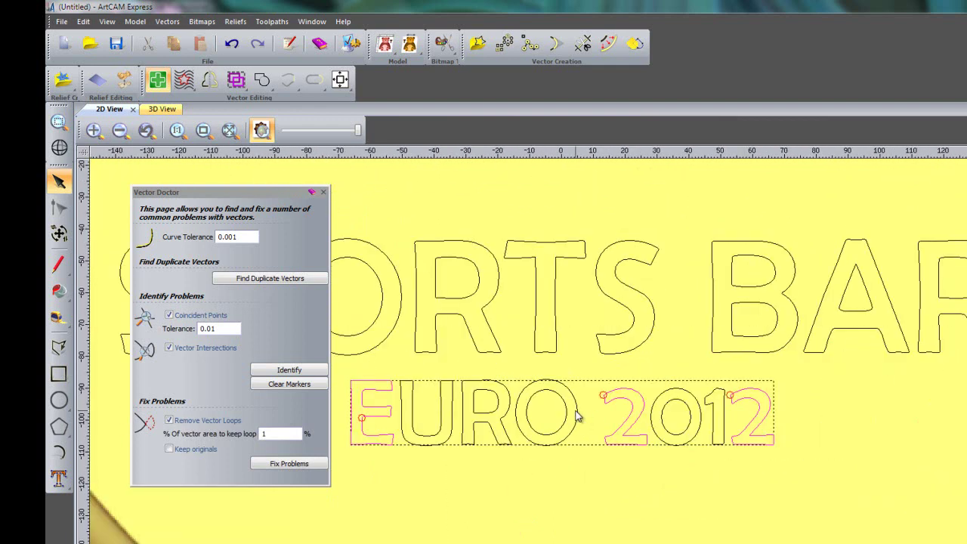
pyautogui.scroll(3, 468, 419)
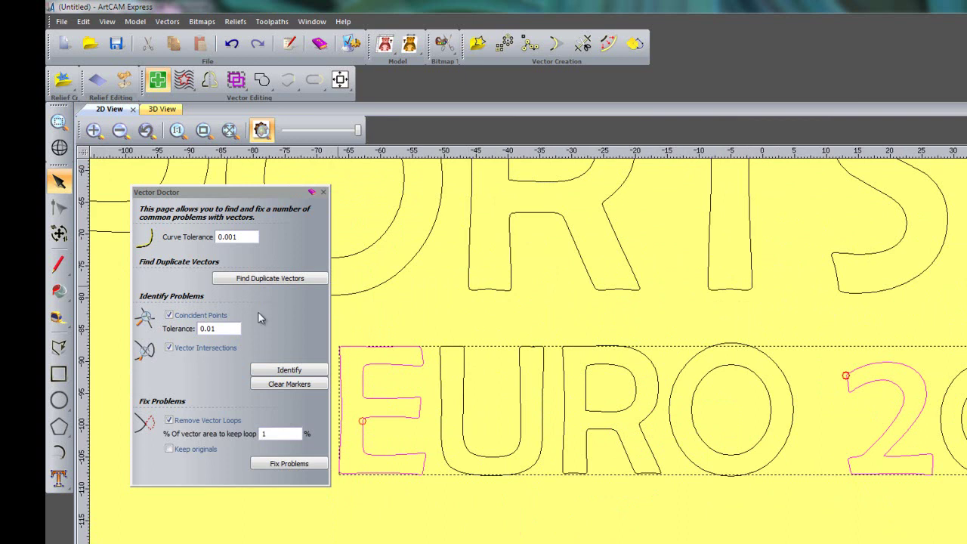
# Fix the identified problems in the E and both 2s, close Vector Doctor without keeping the markers, and deselect the vectors
pyautogui.click(277, 465)
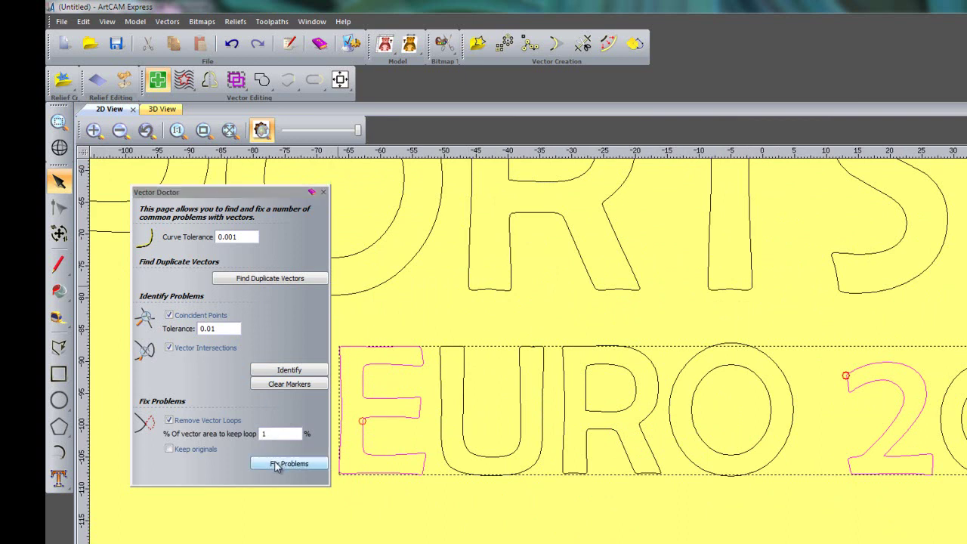
pyautogui.click(323, 194)
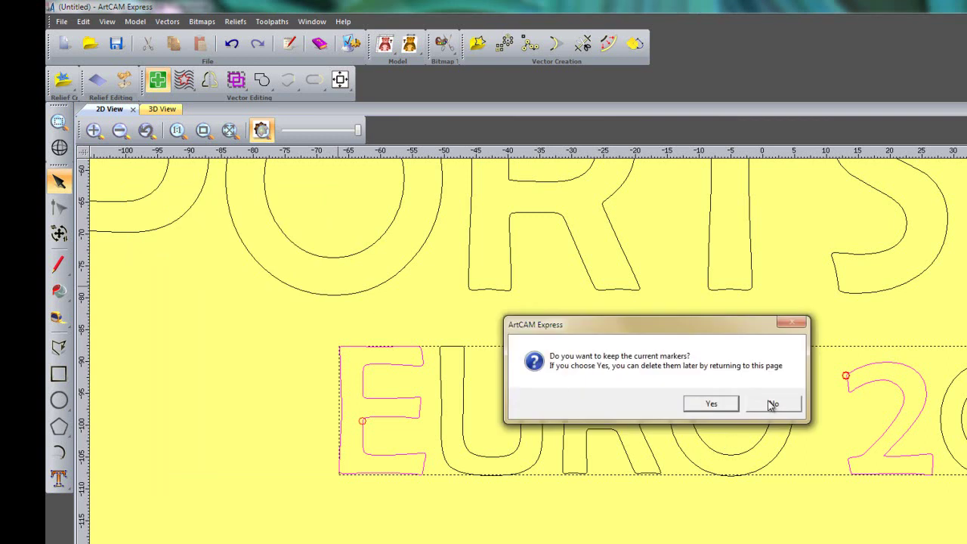
pyautogui.click(772, 404)
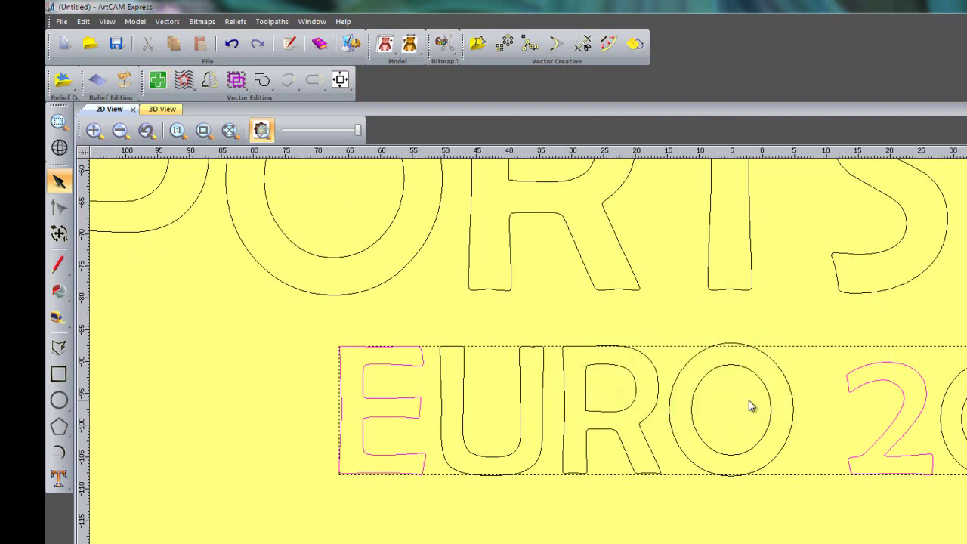
pyautogui.click(288, 401)
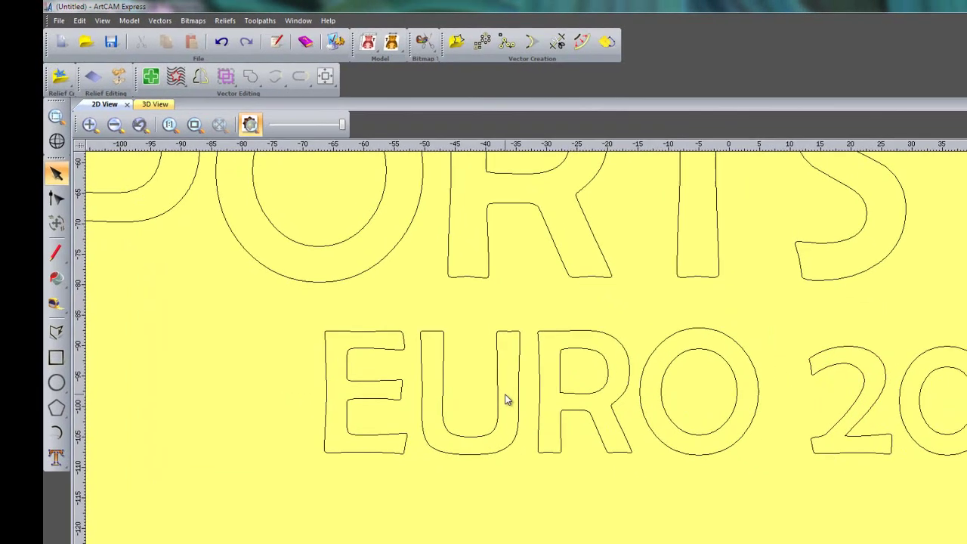
# Create the text ALL GAMES LIVE in 20 mm Arial below EURO 2012
pyautogui.scroll(-3, 507, 400)
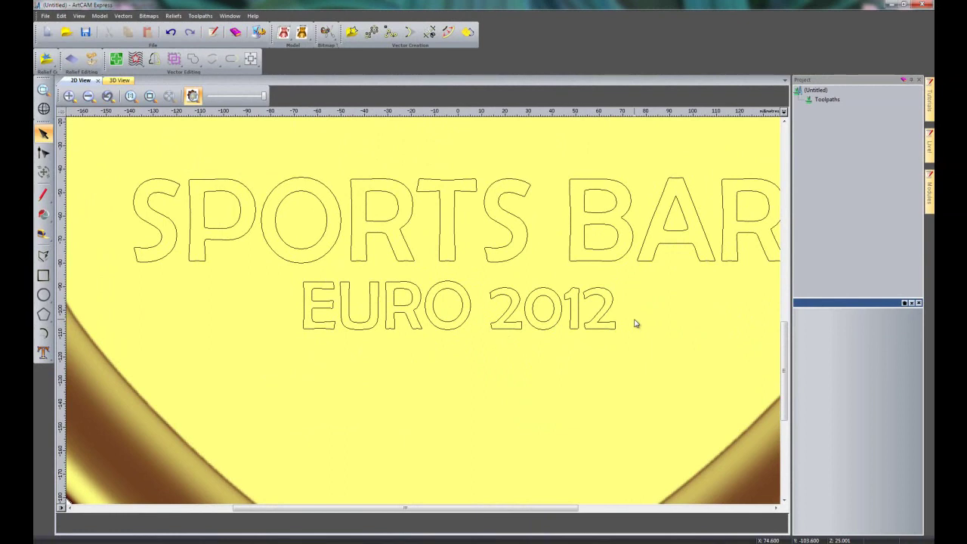
pyautogui.scroll(-2, 546, 296)
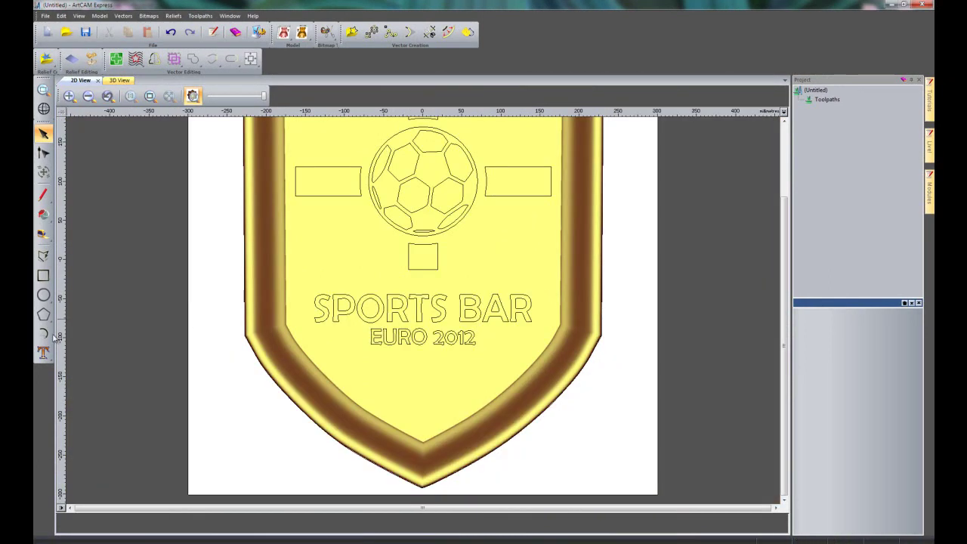
pyautogui.click(43, 352)
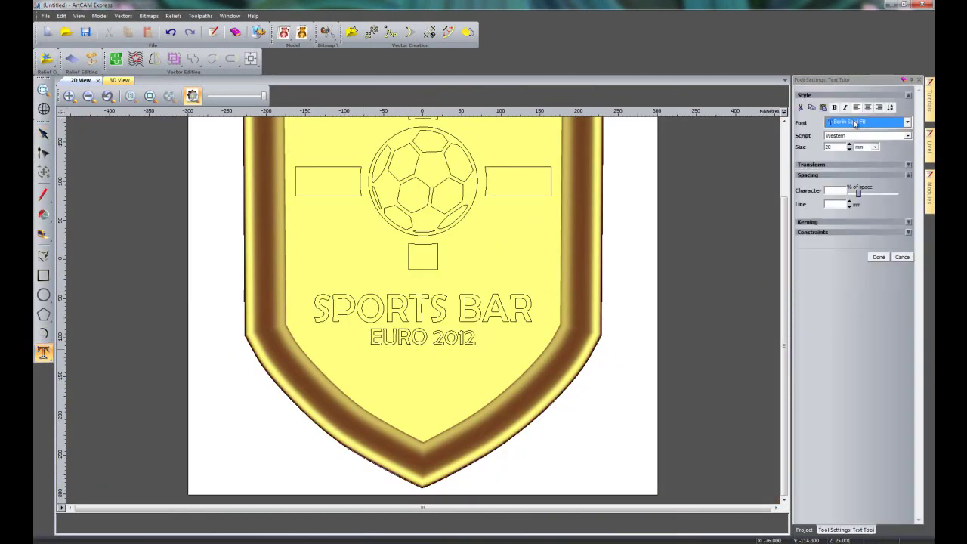
pyautogui.click(854, 122)
pyautogui.click(861, 133)
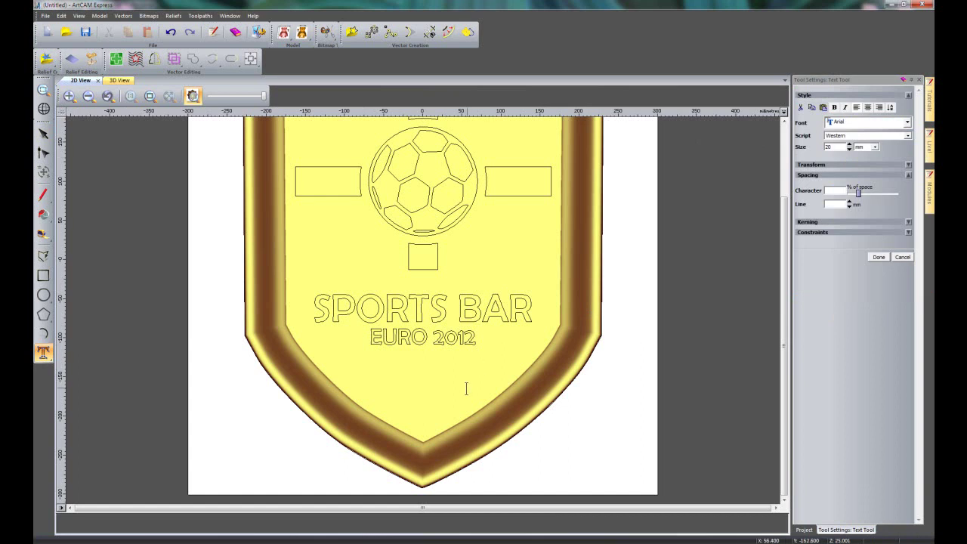
pyautogui.click(369, 372)
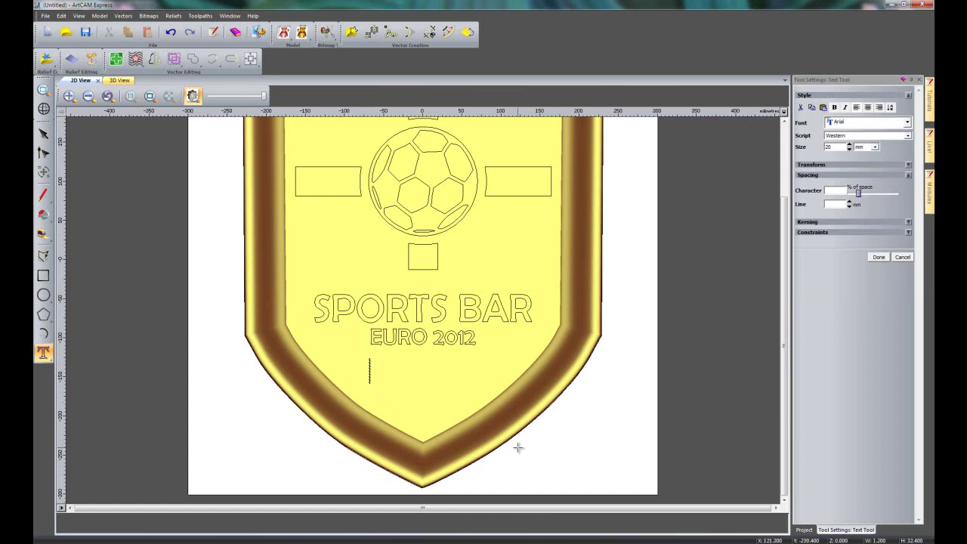
pyautogui.write('ALL GA')
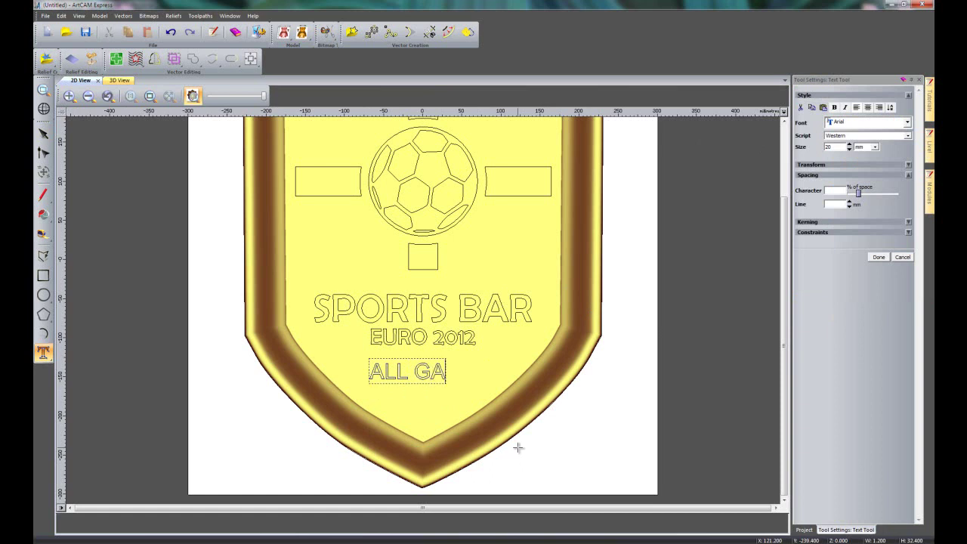
pyautogui.write('MES LIVE')
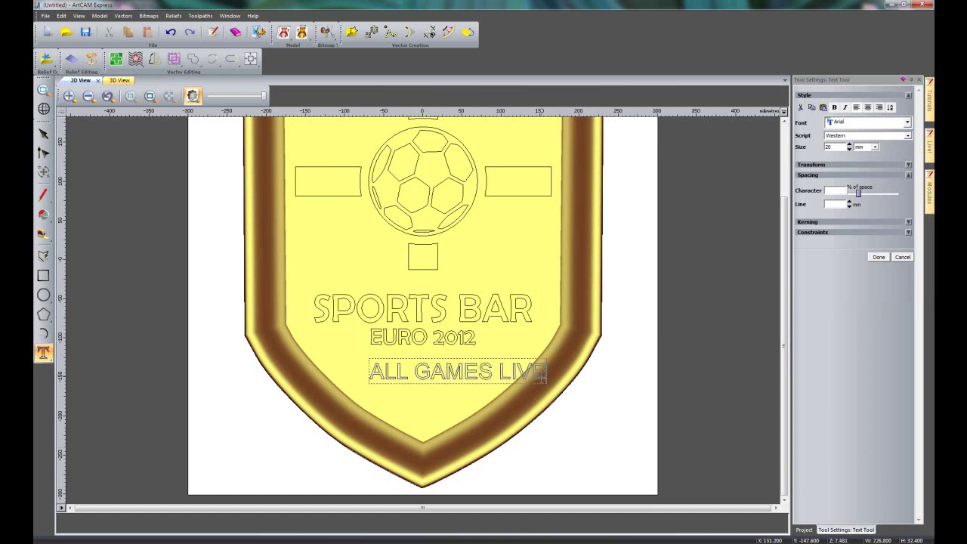
# Set the ALL GAMES LIVE text size to 15 mm, finish it, and move it outside the shield near the model's lower-right corner
pyautogui.moveTo(540, 370); pyautogui.dragTo(369, 370)
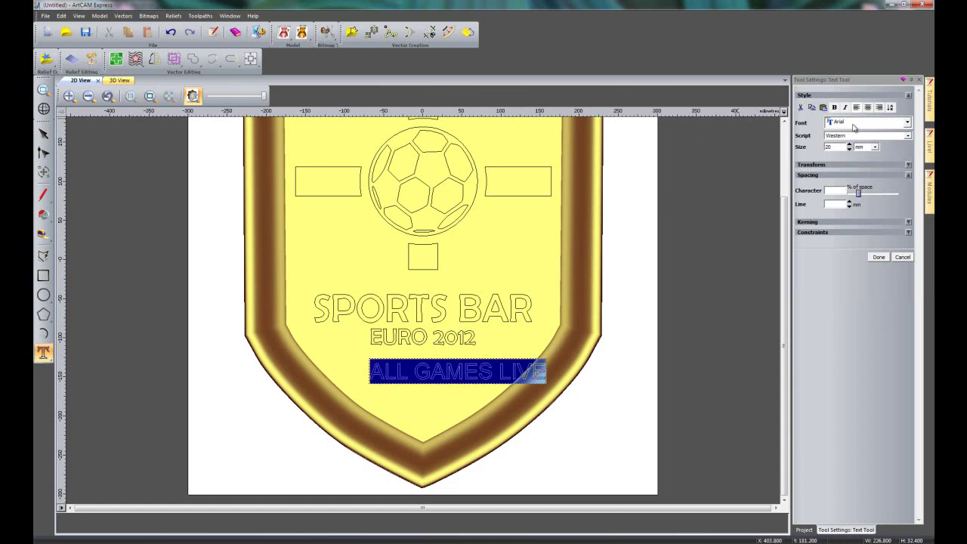
pyautogui.doubleClick(835, 147)
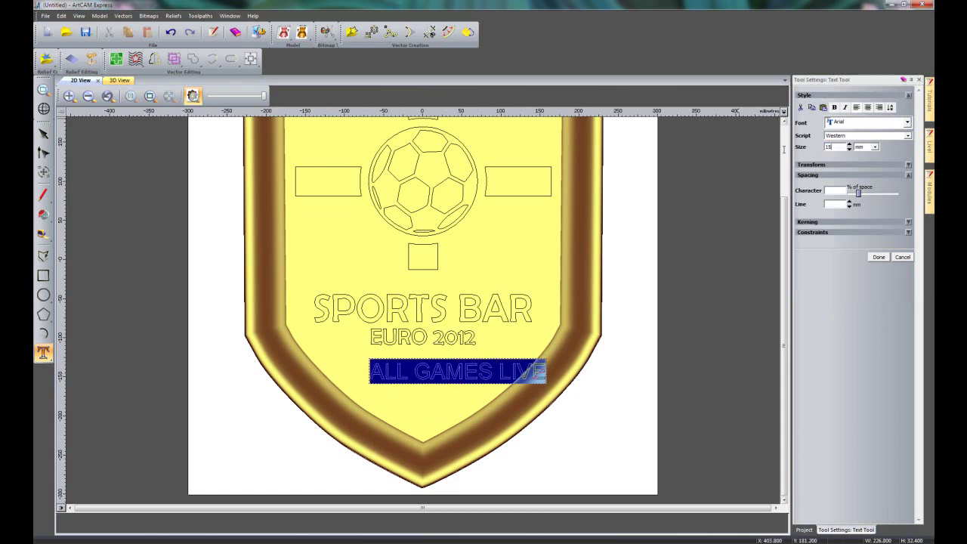
pyautogui.click(879, 257)
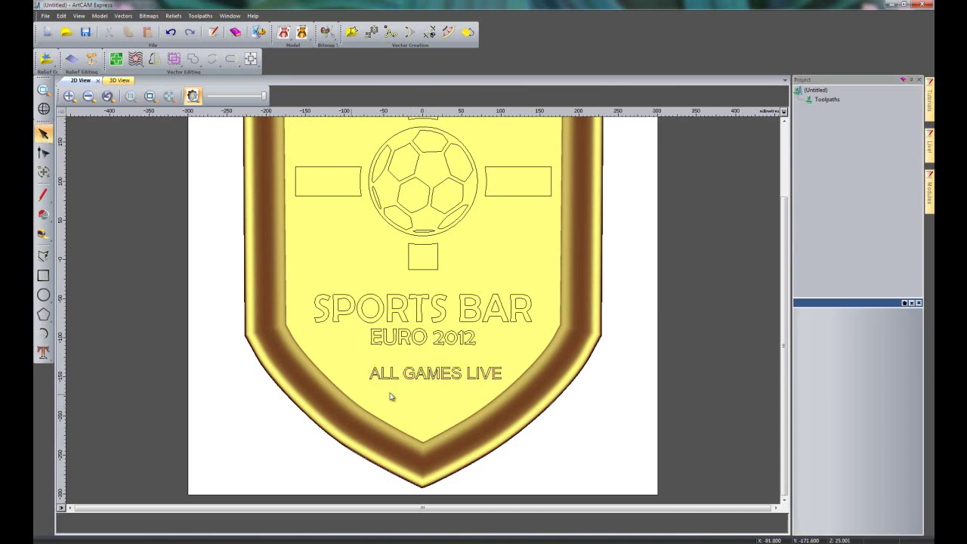
pyautogui.click(417, 378)
pyautogui.moveTo(417, 377); pyautogui.dragTo(546, 468)
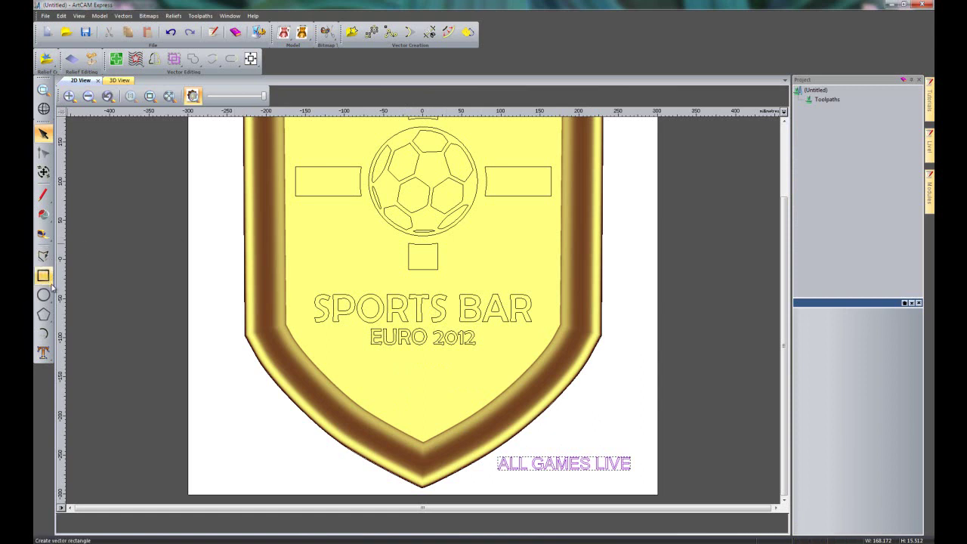
pyautogui.click(153, 360)
# Create a circle with a 150 mm radius and centre it in the model
pyautogui.click(43, 296)
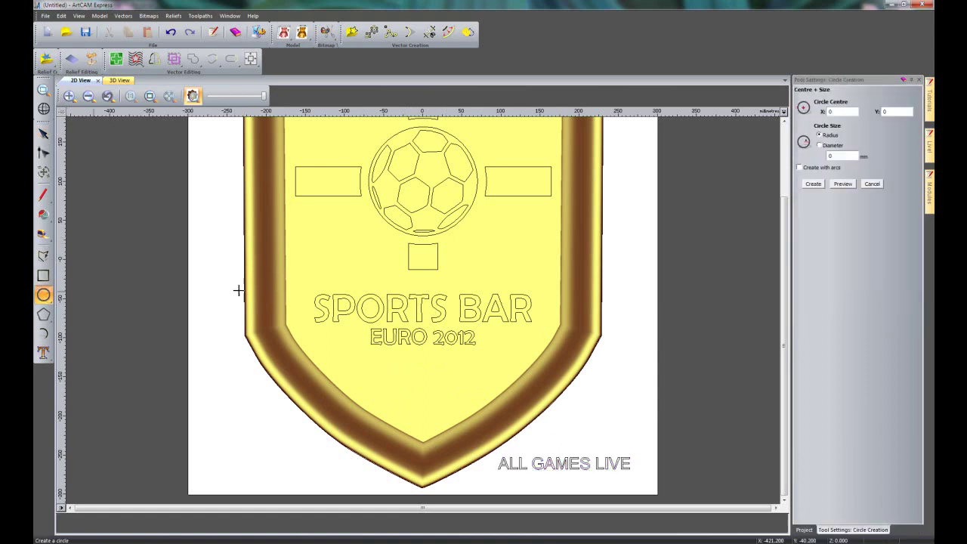
pyautogui.moveTo(381, 248); pyautogui.dragTo(421, 380)
pyautogui.doubleClick(851, 156)
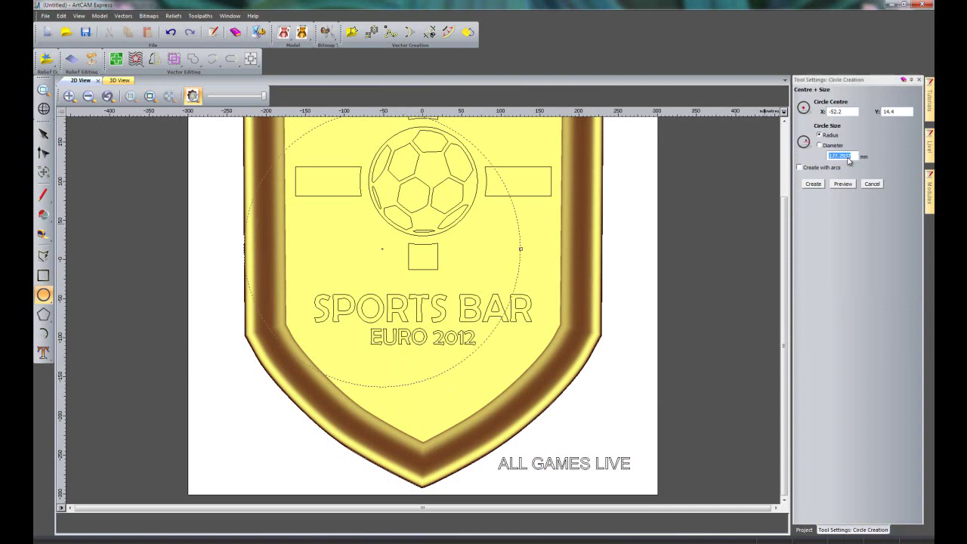
pyautogui.write('150')
pyautogui.click(813, 183)
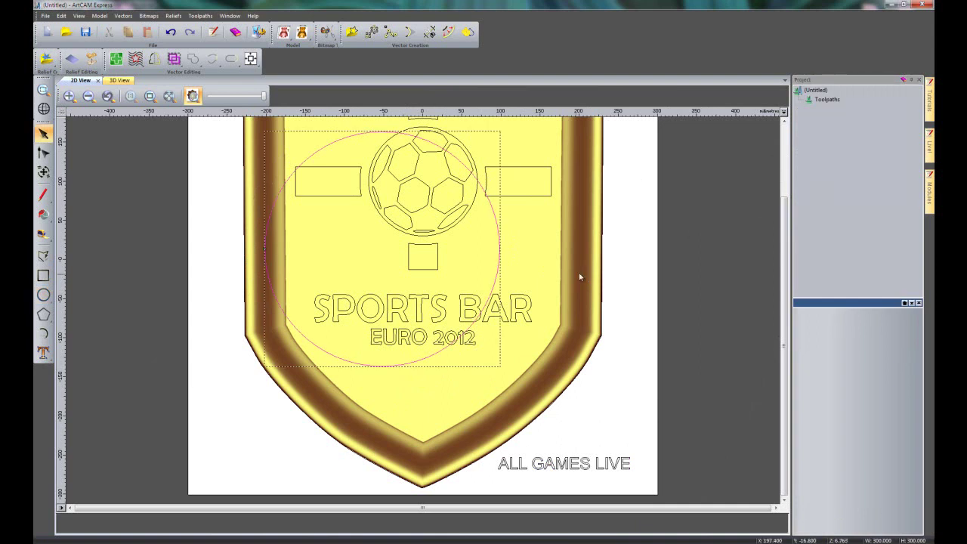
pyautogui.click(250, 58)
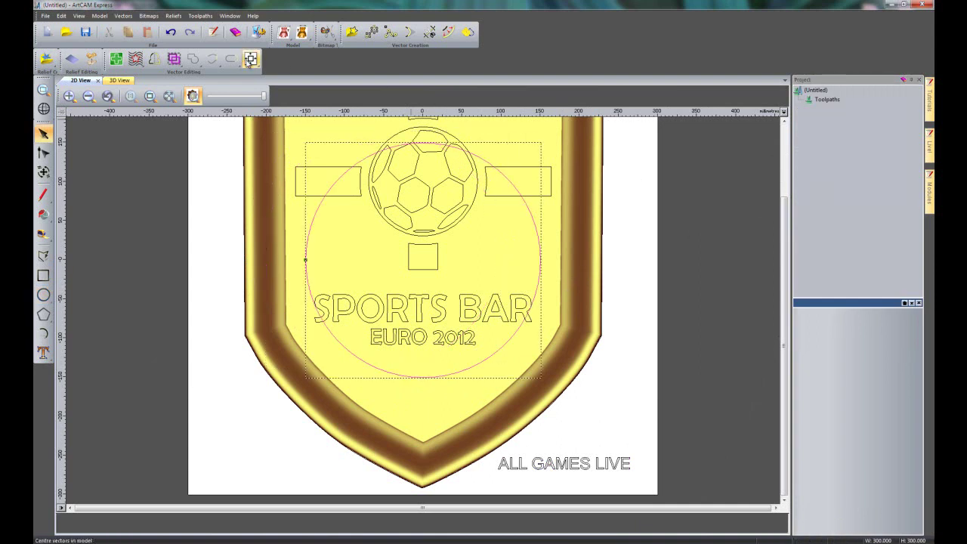
pyautogui.click(613, 440)
# Wrap ALL GAMES LIVE around the circle with Text on a Curve, set it on the other side, and slide it to the circle's lowest part
pyautogui.click(616, 463)
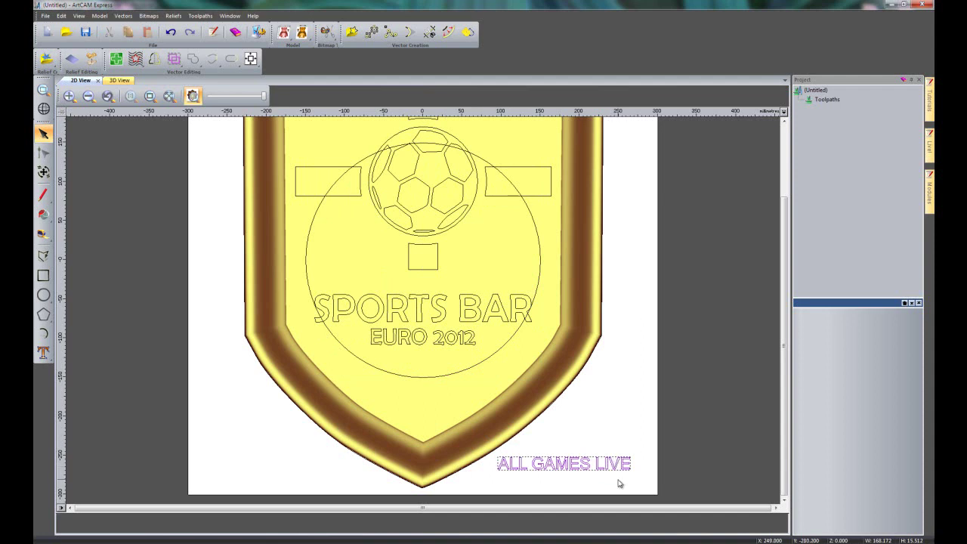
pyautogui.keyDown('shift'); pyautogui.click(462, 372); pyautogui.keyUp('shift')
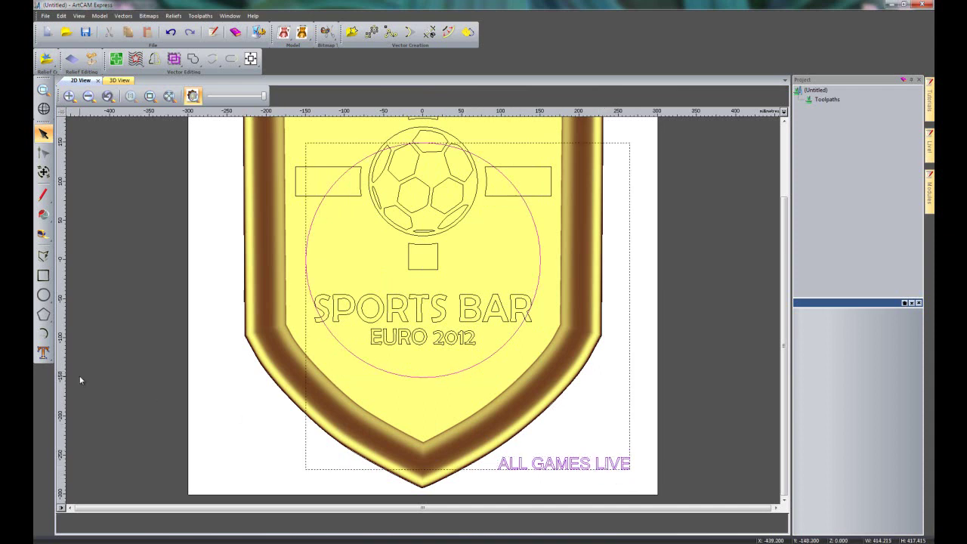
pyautogui.click(43, 358)
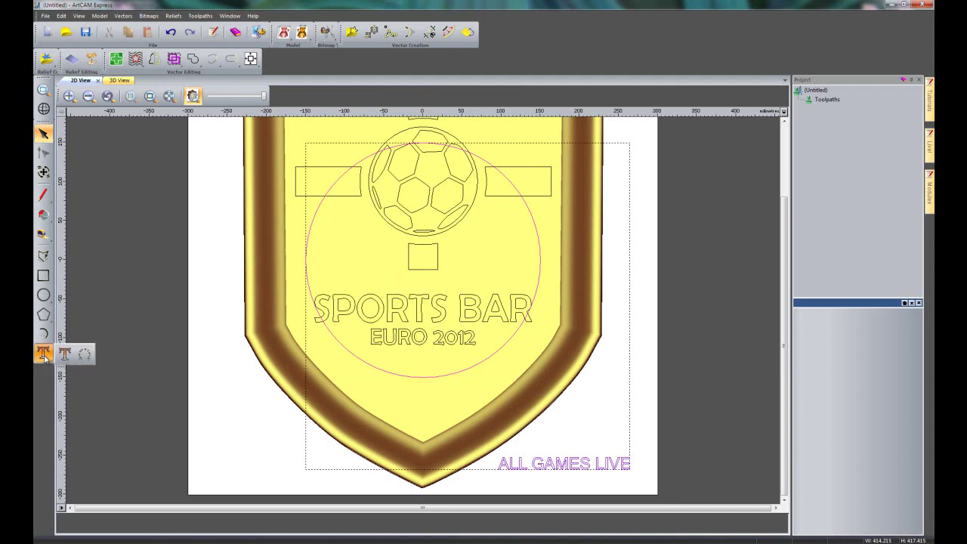
pyautogui.click(85, 355)
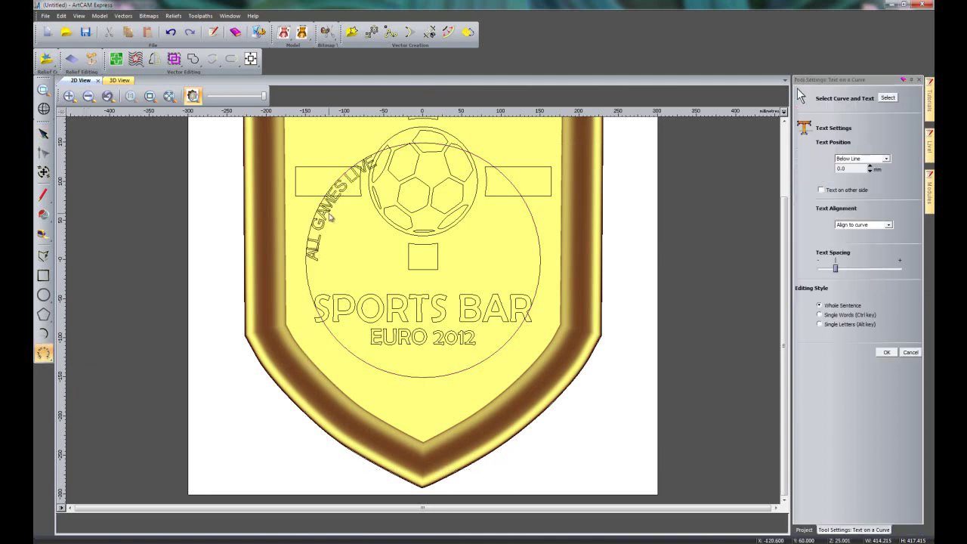
pyautogui.moveTo(327, 213); pyautogui.dragTo(434, 347)
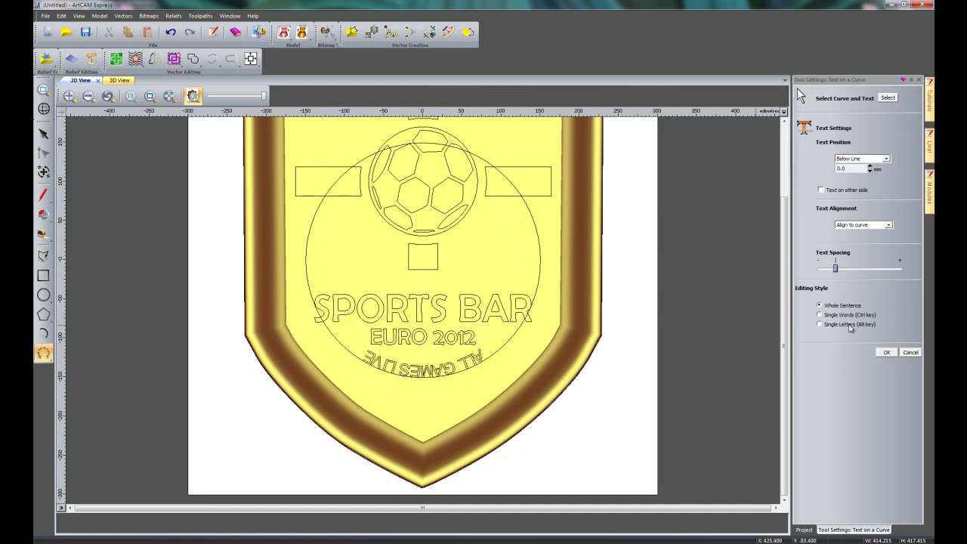
pyautogui.click(821, 191)
pyautogui.moveTo(327, 352); pyautogui.dragTo(441, 388)
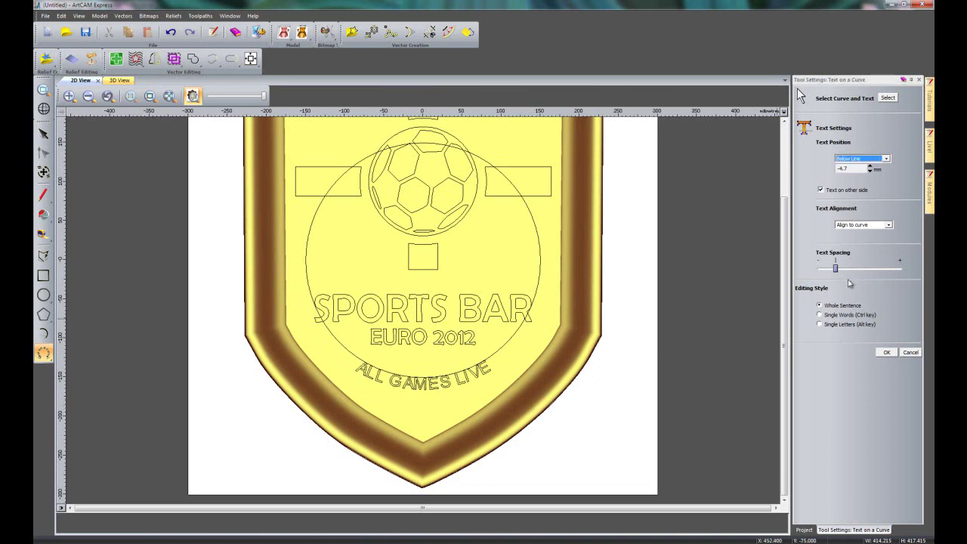
# Shift the single words LIVE and GAMES slightly right along the curve to adjust the word spacing
pyautogui.scroll(4, 434, 402)
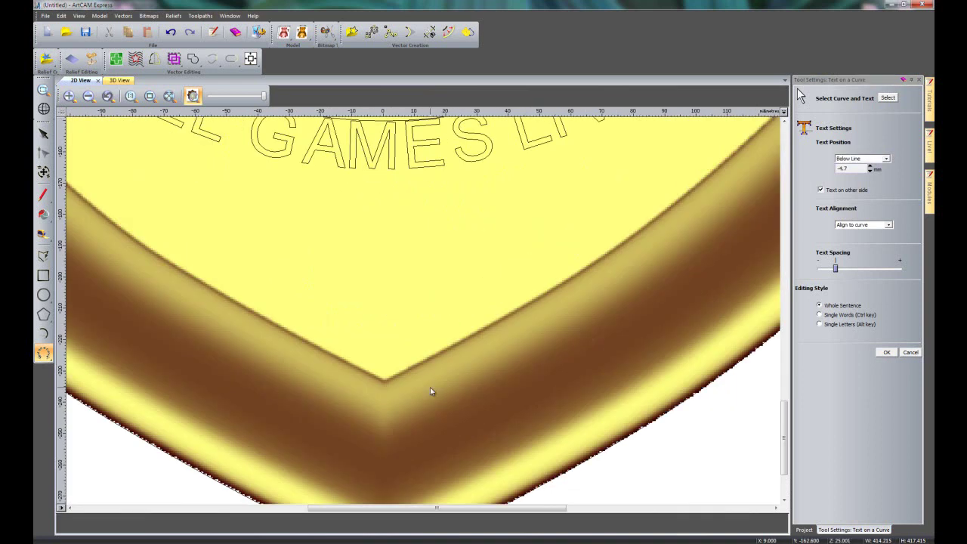
pyautogui.scroll(-2, 416, 270)
pyautogui.scroll(3, 416, 270)
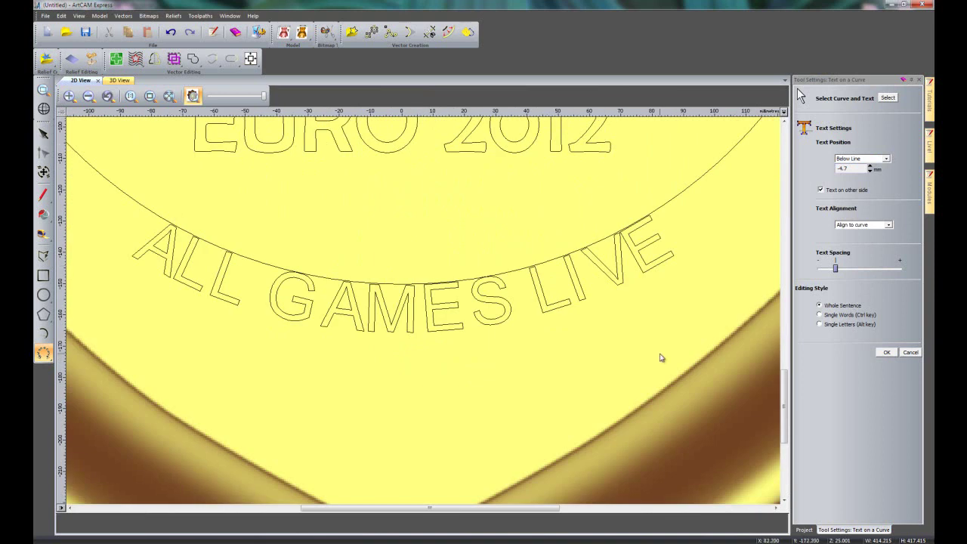
pyautogui.click(819, 314)
pyautogui.moveTo(595, 285); pyautogui.dragTo(622, 273)
pyautogui.moveTo(442, 331)
pyautogui.mouseDown()
pyautogui.moveTo(453, 323)
pyautogui.moveTo(447, 330)
pyautogui.mouseUp()
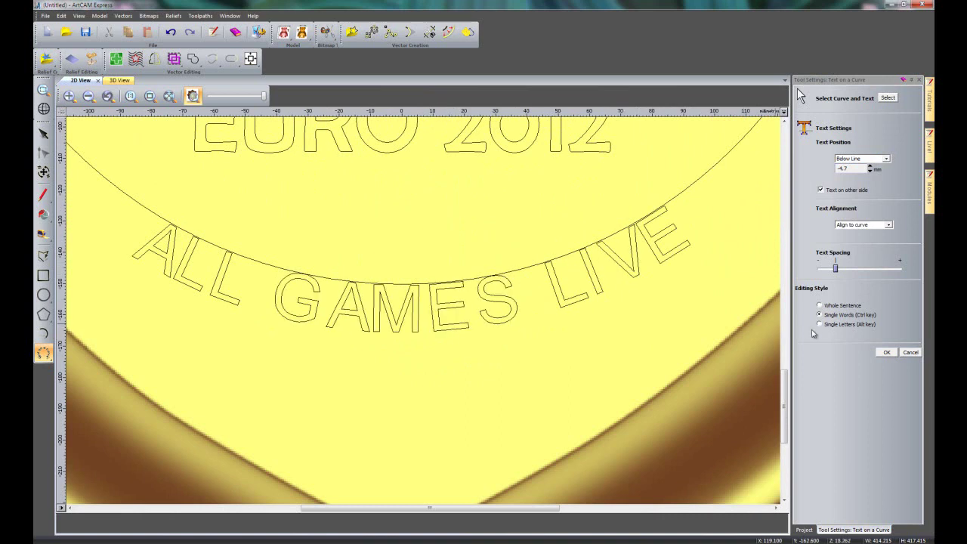
# Fine-tune the spacing of single letters in ALL GAMES LIVE along the curve and accept the curved text
pyautogui.click(819, 324)
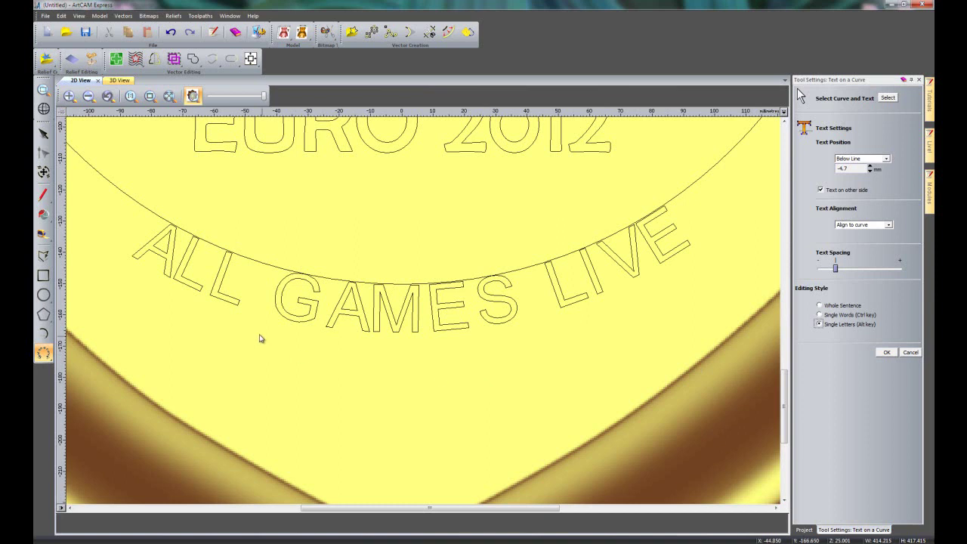
pyautogui.moveTo(198, 283); pyautogui.dragTo(200, 283)
pyautogui.moveTo(330, 317); pyautogui.dragTo(324, 314)
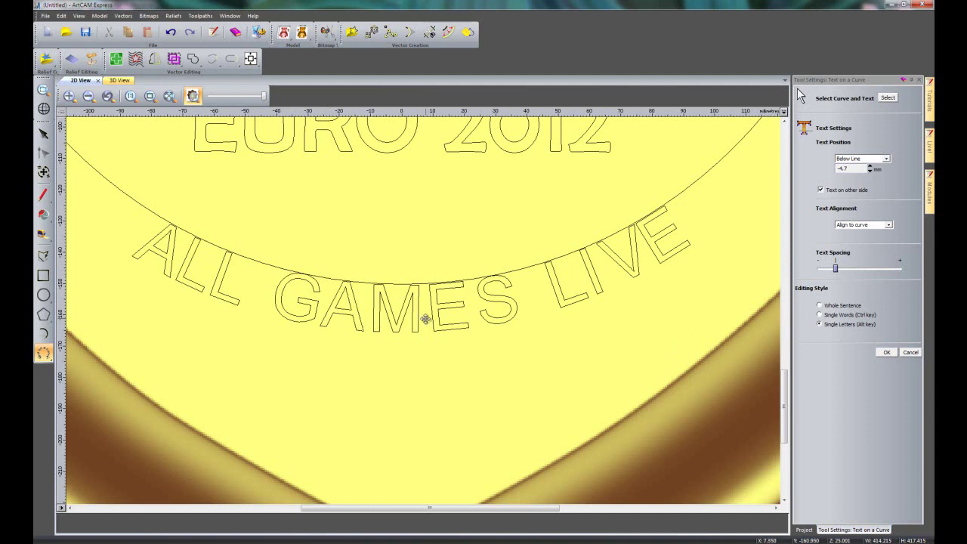
pyautogui.moveTo(431, 315); pyautogui.dragTo(477, 321)
pyautogui.moveTo(621, 261); pyautogui.dragTo(659, 263)
pyautogui.click(889, 353)
# Delete the guide circle used for the curved text
pyautogui.scroll(-2, 475, 344)
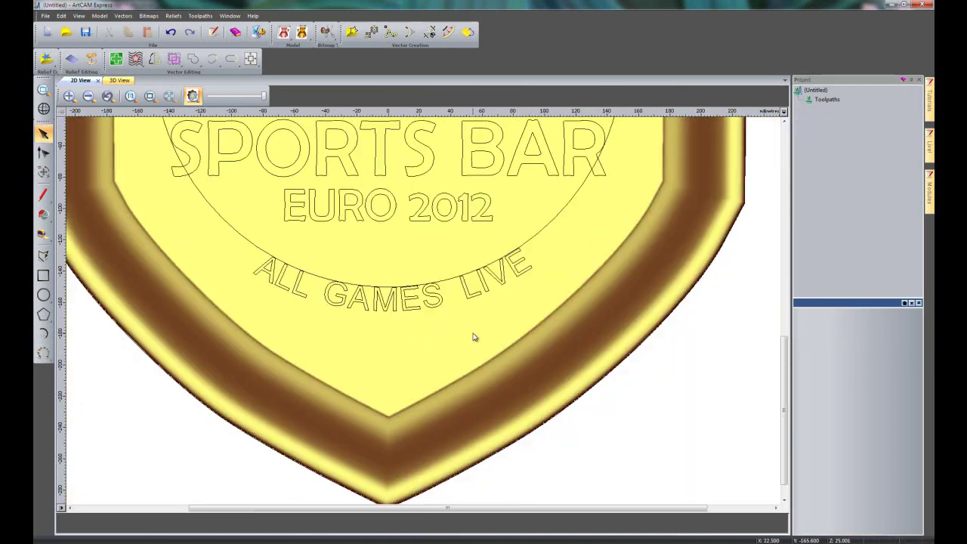
pyautogui.scroll(-2, 465, 307)
pyautogui.click(506, 343)
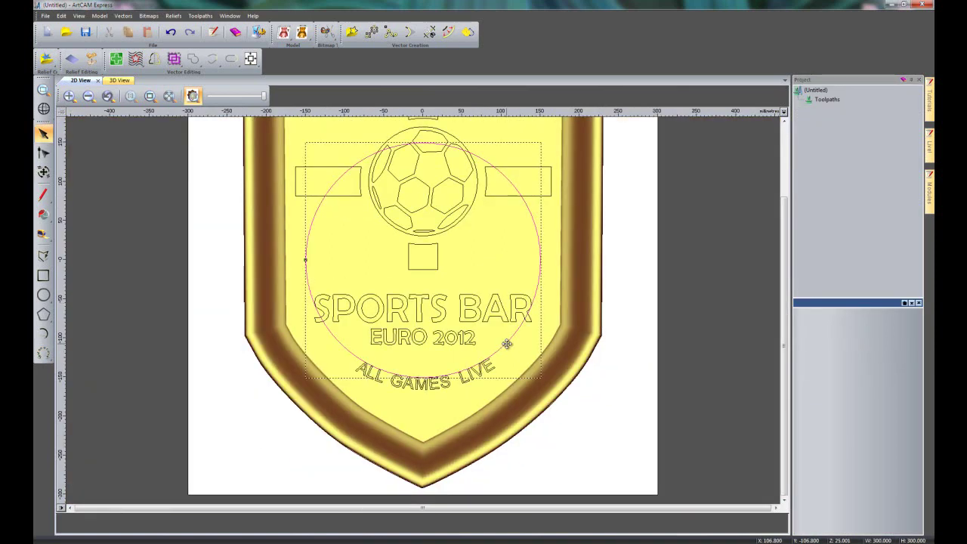
pyautogui.press('Delete')
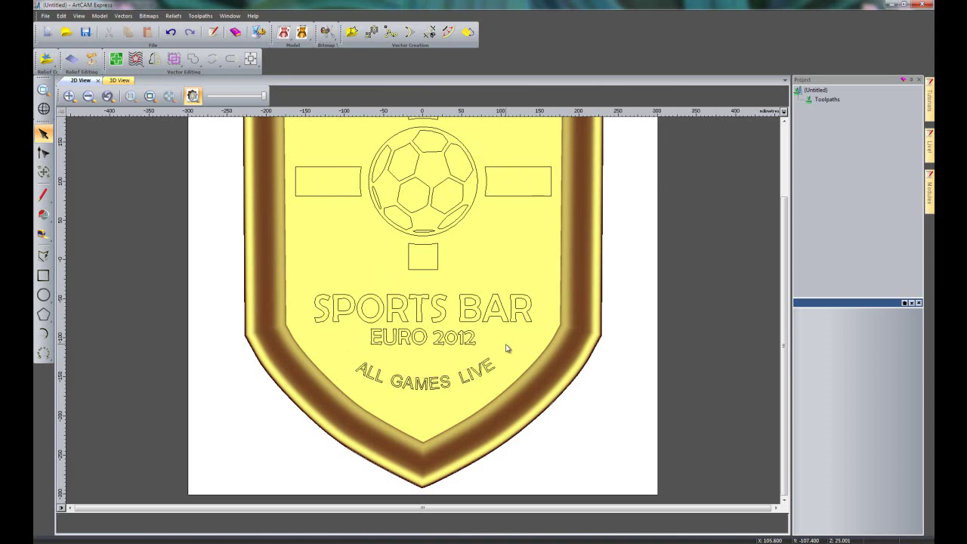
# Extend the cross segment beneath the football downward by node editing until its lower edge lies just above SPORTS BAR
pyautogui.scroll(-2, 449, 336)
pyautogui.scroll(2, 429, 340)
pyautogui.click(423, 269)
pyautogui.scroll(2, 422, 271)
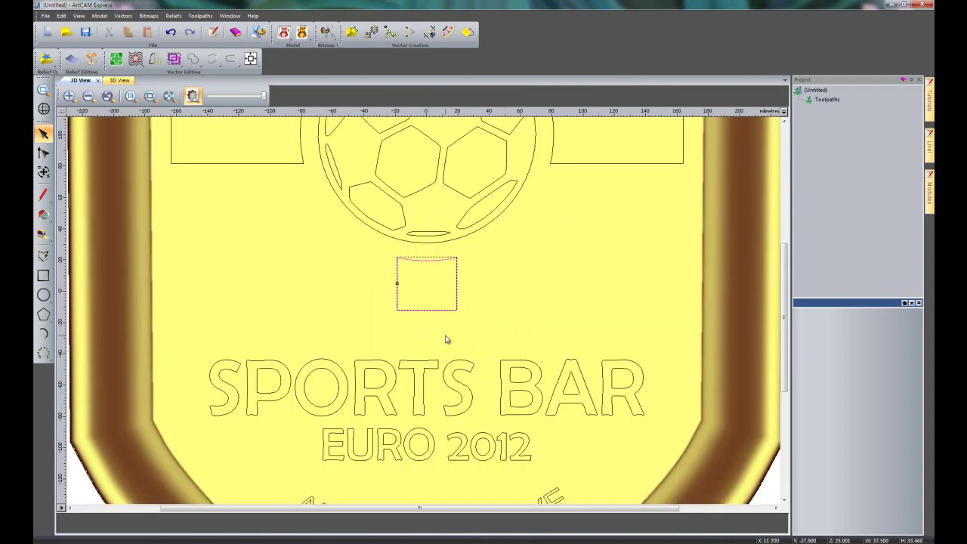
pyautogui.scroll(2, 445, 340)
pyautogui.click(43, 153)
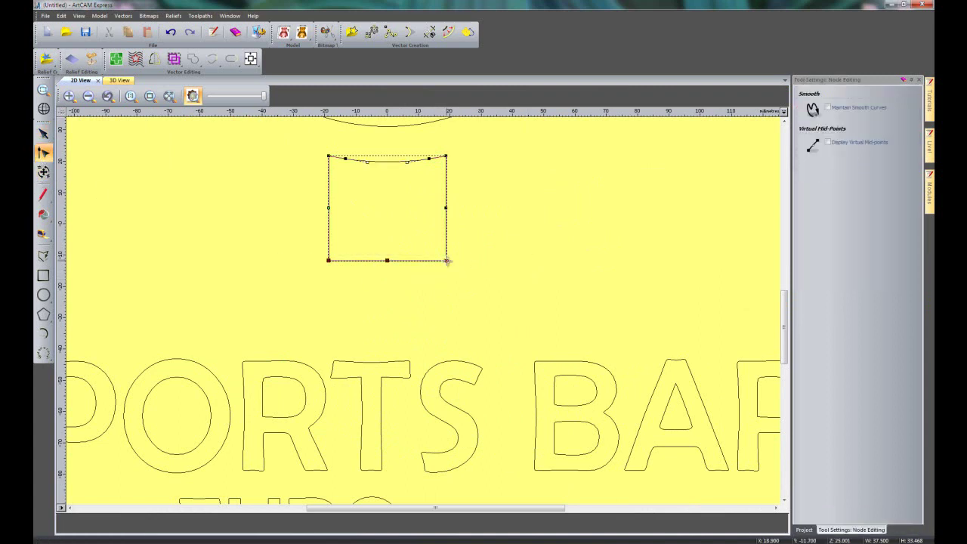
pyautogui.moveTo(445, 311); pyautogui.dragTo(450, 339)
pyautogui.click(474, 293)
pyautogui.scroll(-2, 453, 273)
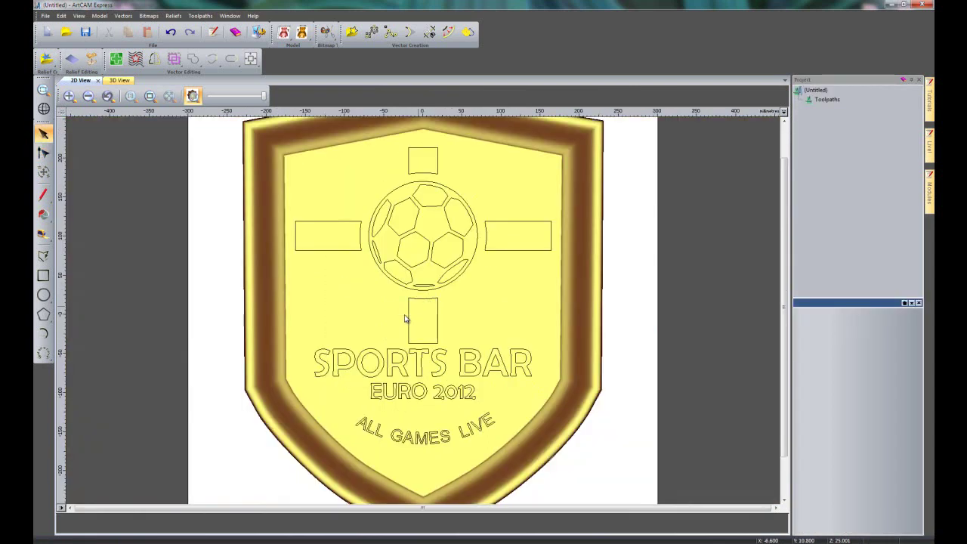
# Review the complete sign layout in 2D and the shield relief in 3D
pyautogui.scroll(-2, 347, 324)
pyautogui.scroll(2, 349, 326)
pyautogui.scroll(-2, 352, 329)
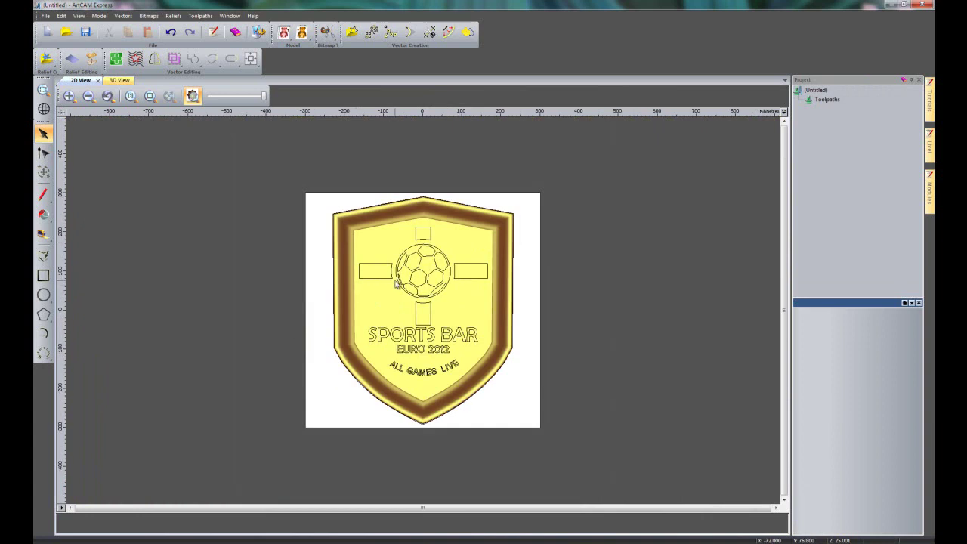
pyautogui.click(120, 81)
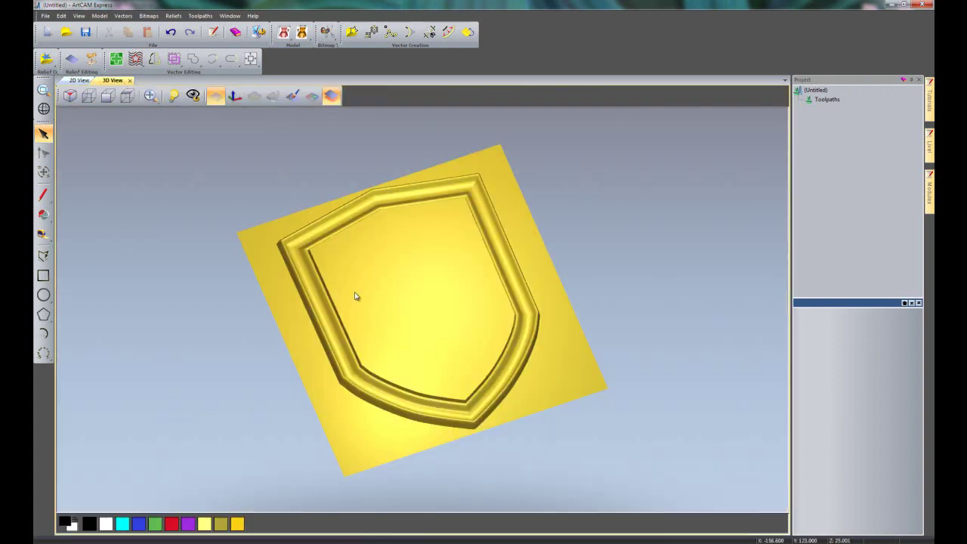
pyautogui.click(312, 96)
pyautogui.moveTo(534, 341)
pyautogui.mouseDown()
pyautogui.moveTo(514, 375)
pyautogui.moveTo(535, 332)
pyautogui.moveTo(527, 346)
pyautogui.mouseUp()
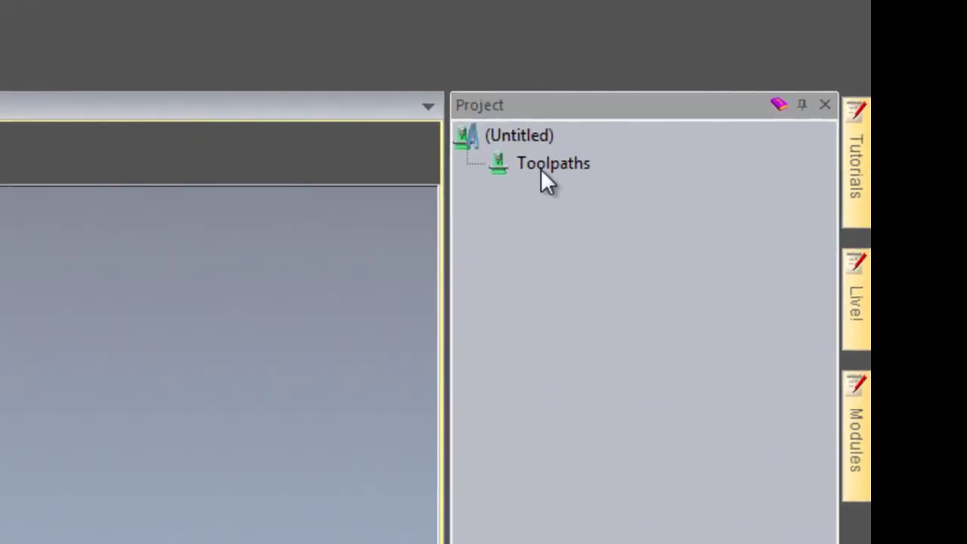
# Set up a Machine Relief toolpath for the whole relief with the wood or plastic Ball Nose 6 mm as finishing tool
pyautogui.click(526, 170)
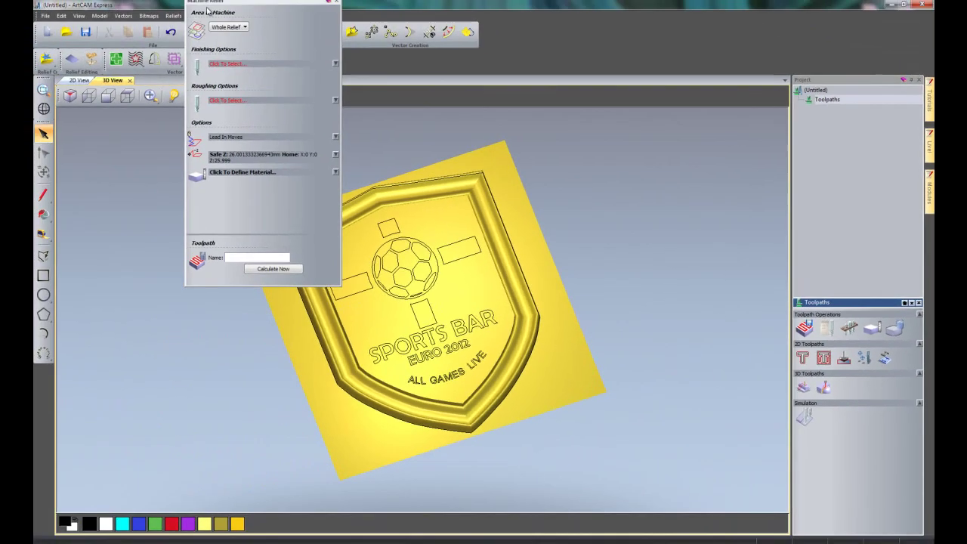
pyautogui.moveTo(219, 4); pyautogui.dragTo(855, 306)
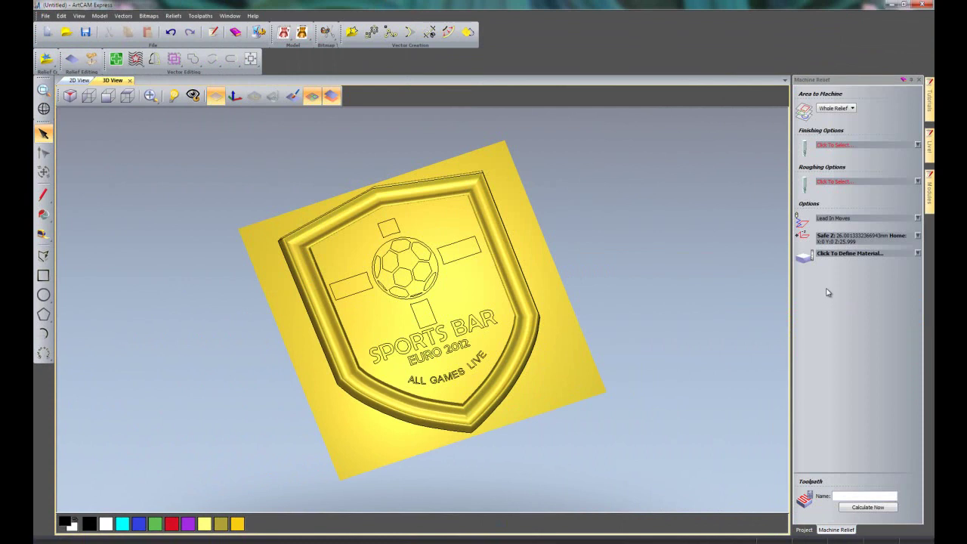
pyautogui.click(845, 110)
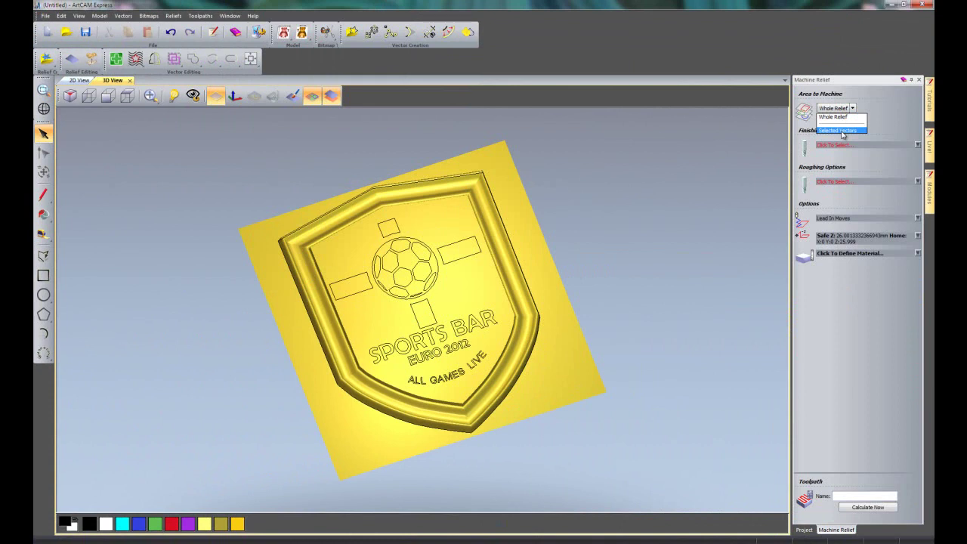
pyautogui.click(877, 118)
pyautogui.click(867, 144)
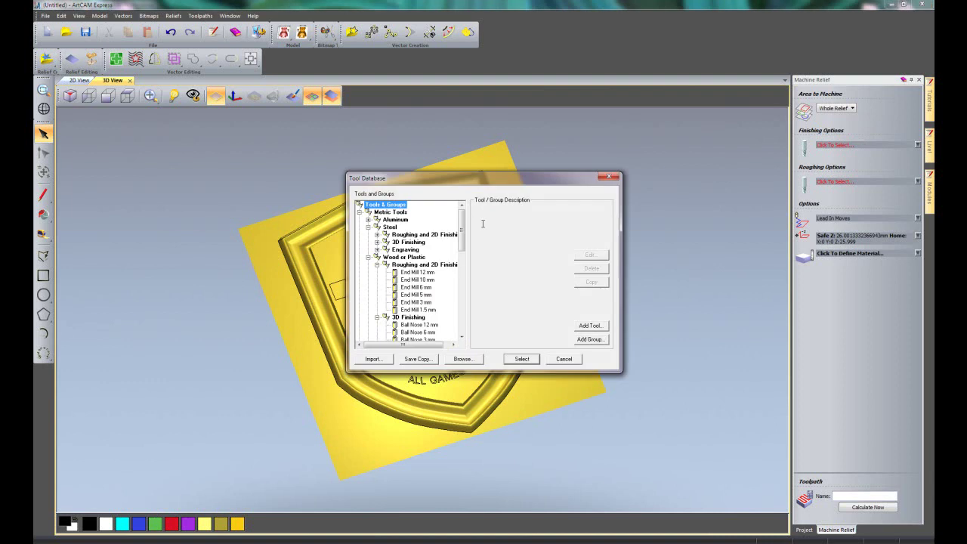
pyautogui.moveTo(464, 225); pyautogui.dragTo(463, 242)
pyautogui.click(428, 280)
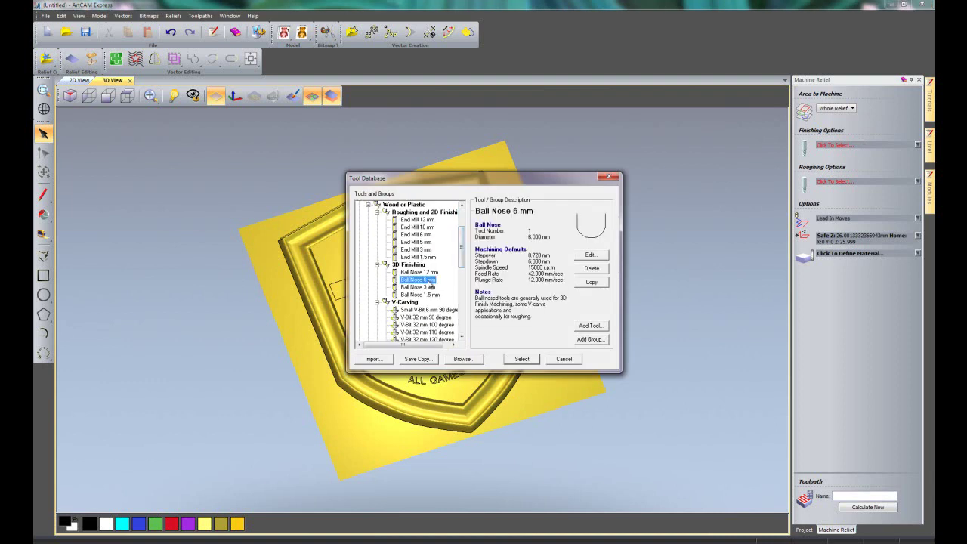
pyautogui.click(521, 358)
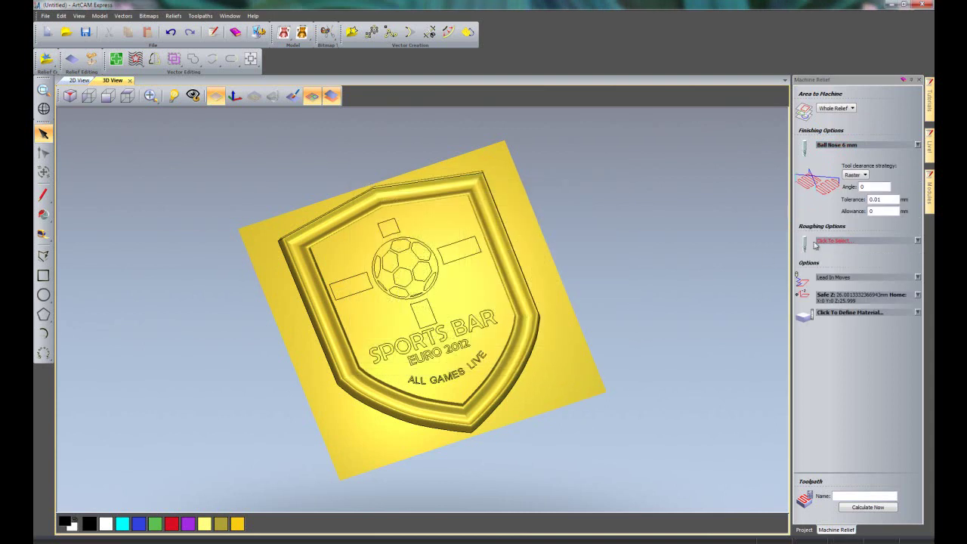
# Choose the wood or plastic End Mill 12 mm as the roughing tool for the relief
pyautogui.click(851, 243)
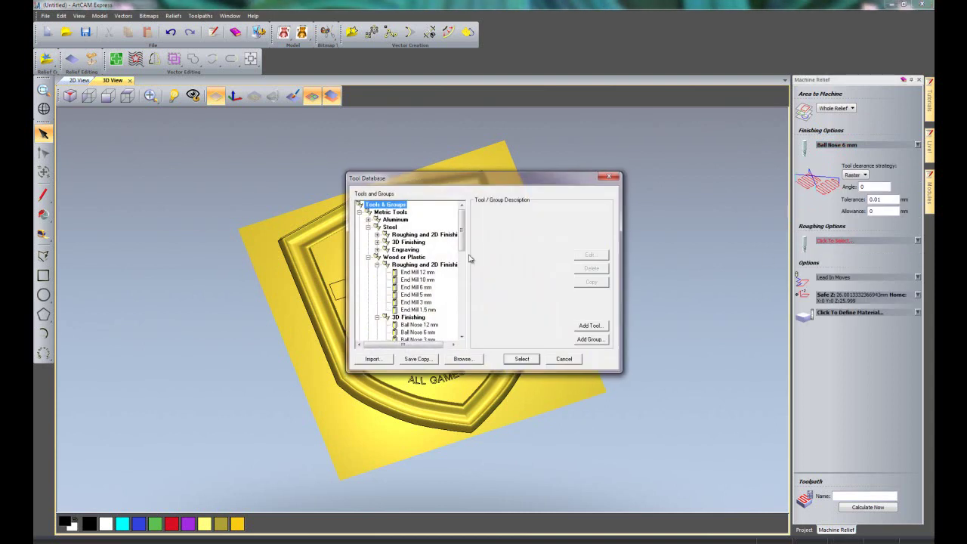
pyautogui.click(423, 273)
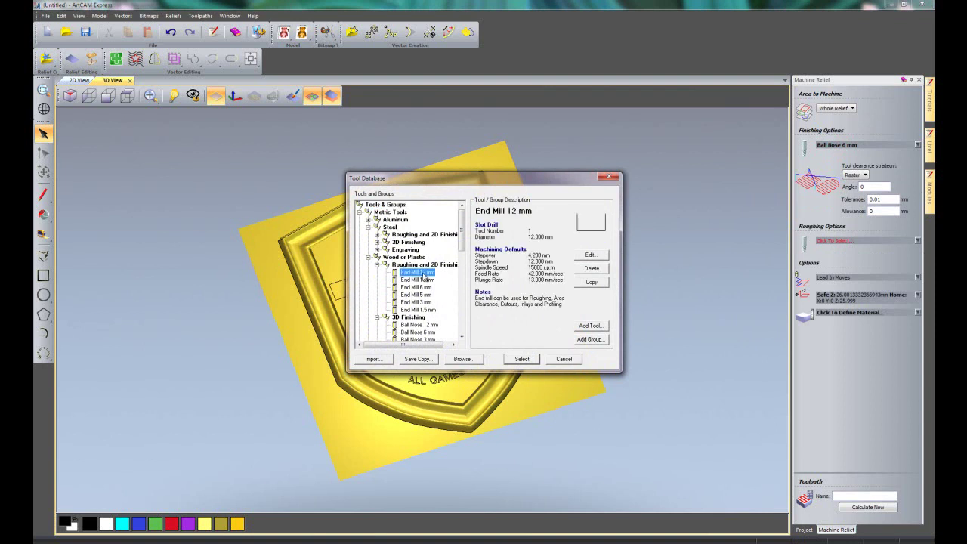
pyautogui.click(529, 360)
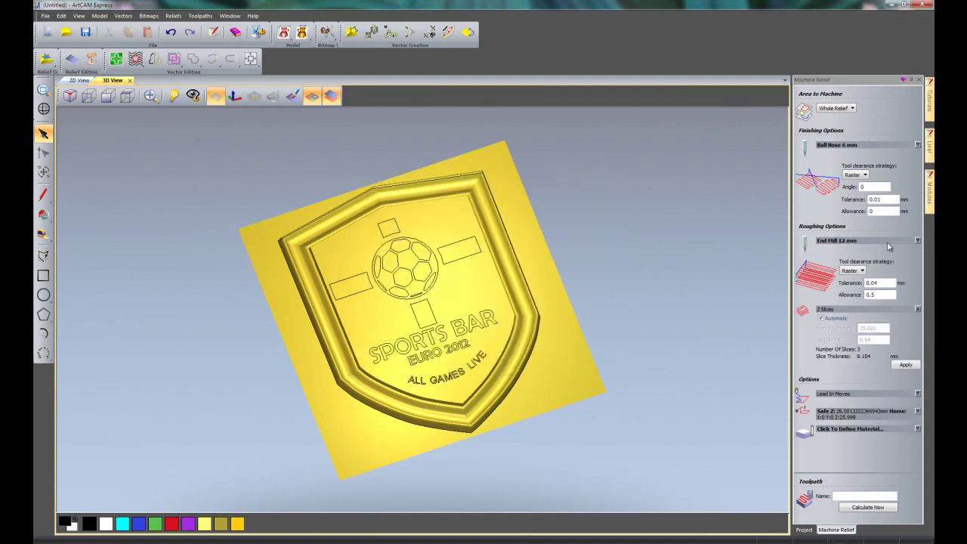
# Review the cutting parameters of the finishing tool and the roughing tool
pyautogui.click(848, 146)
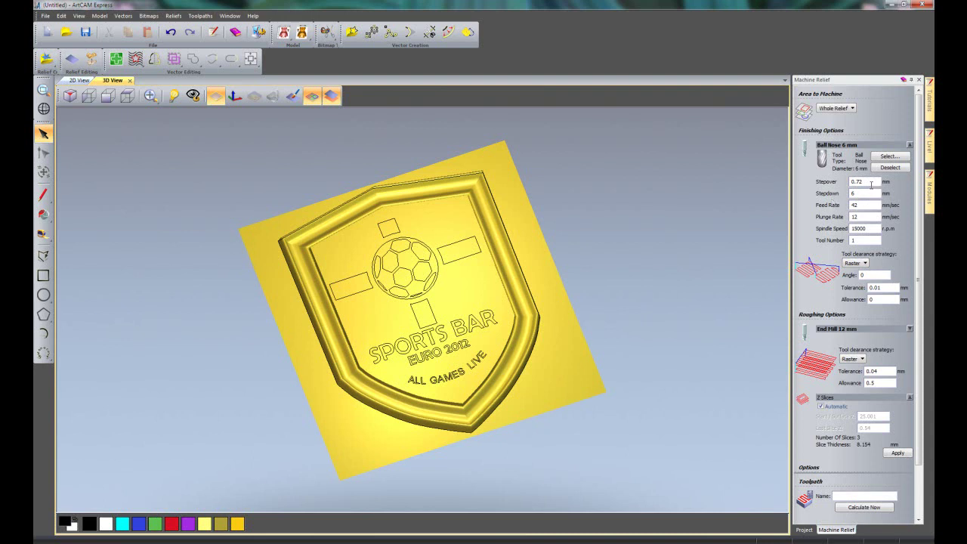
pyautogui.click(838, 145)
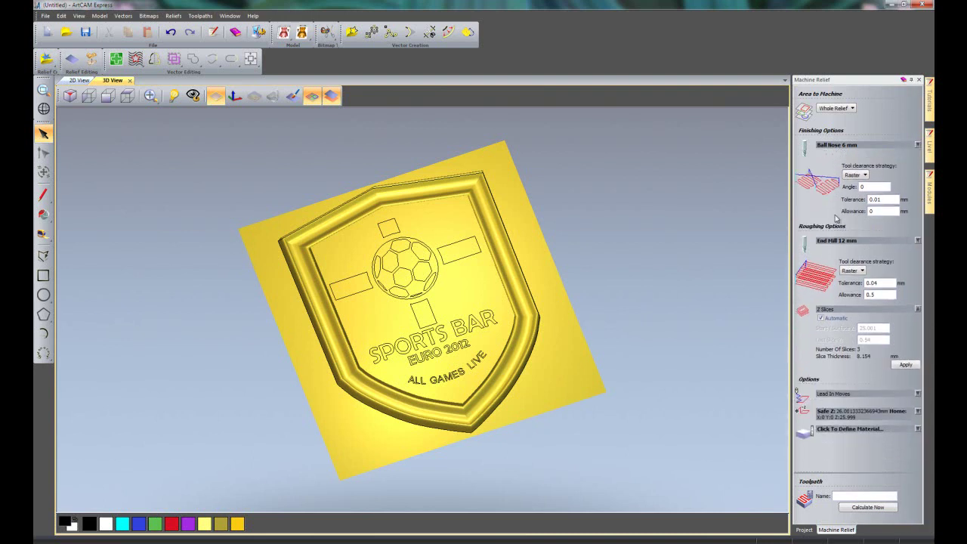
pyautogui.click(836, 240)
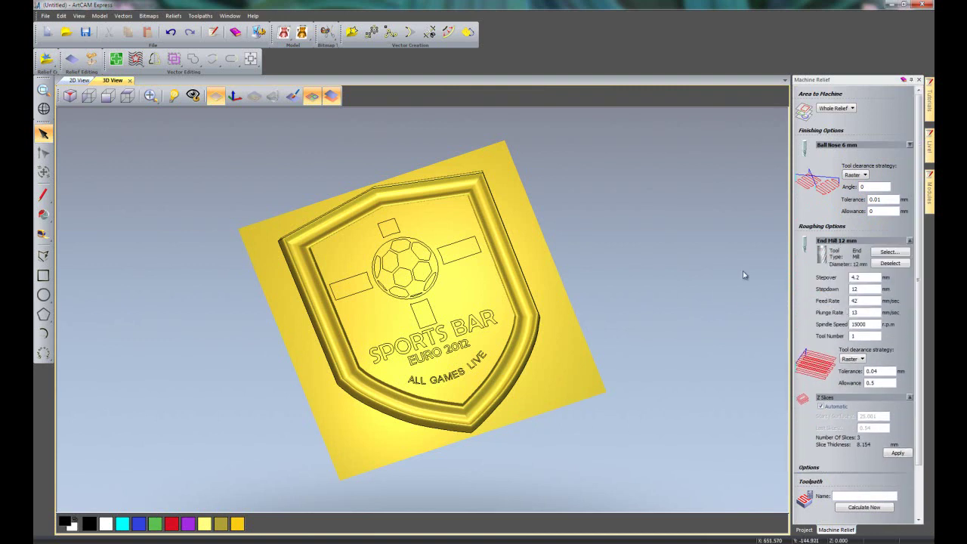
pyautogui.click(827, 243)
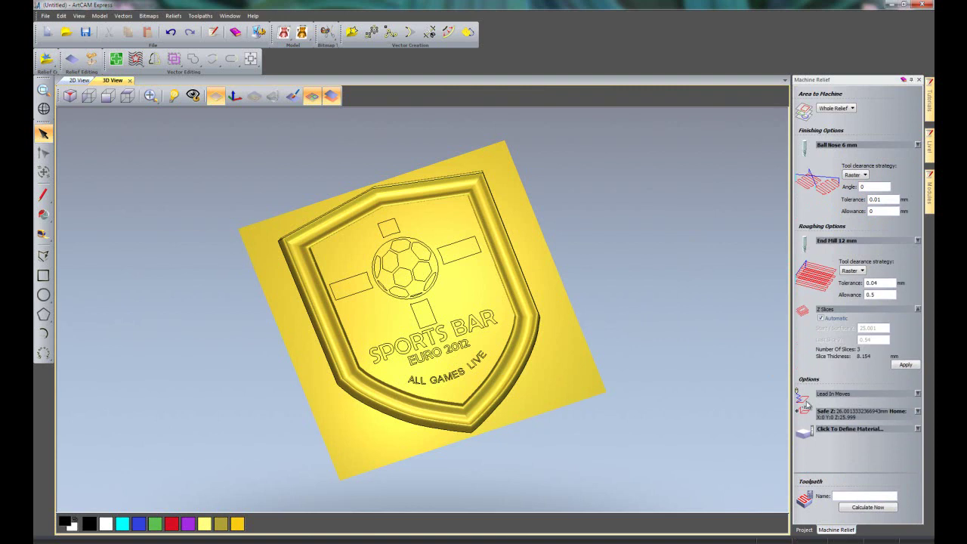
# Define the material with a thickness of 26 mm and Z zero at the top surface of the block
pyautogui.click(827, 429)
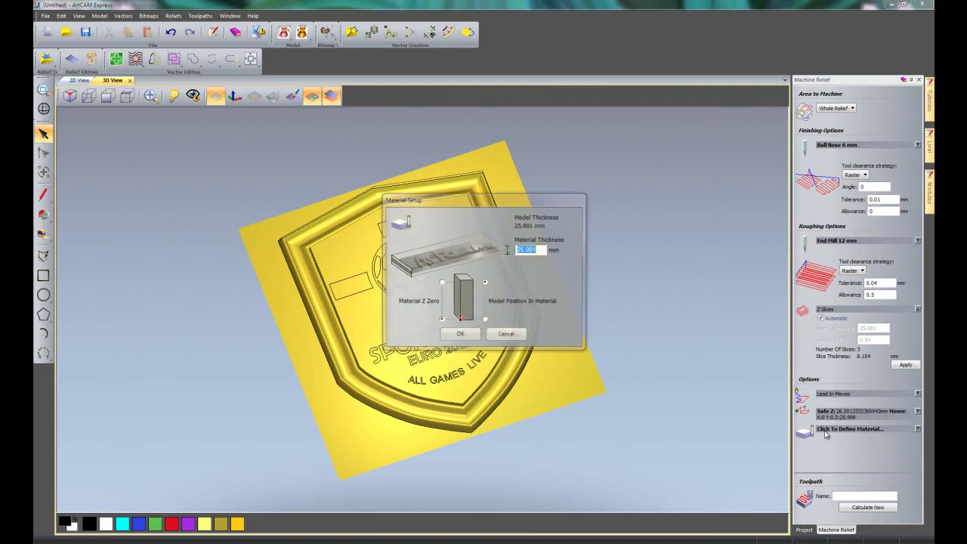
pyautogui.click(442, 283)
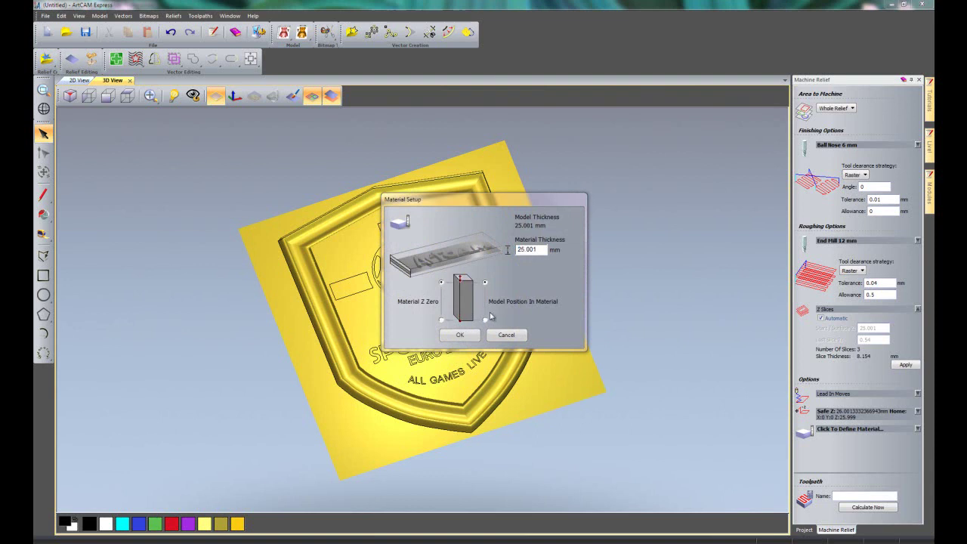
pyautogui.moveTo(537, 250); pyautogui.dragTo(470, 251)
pyautogui.write('26')
pyautogui.click(466, 335)
# Calculate the relief machining toolpath and close its settings
pyautogui.moveTo(563, 230); pyautogui.dragTo(554, 302)
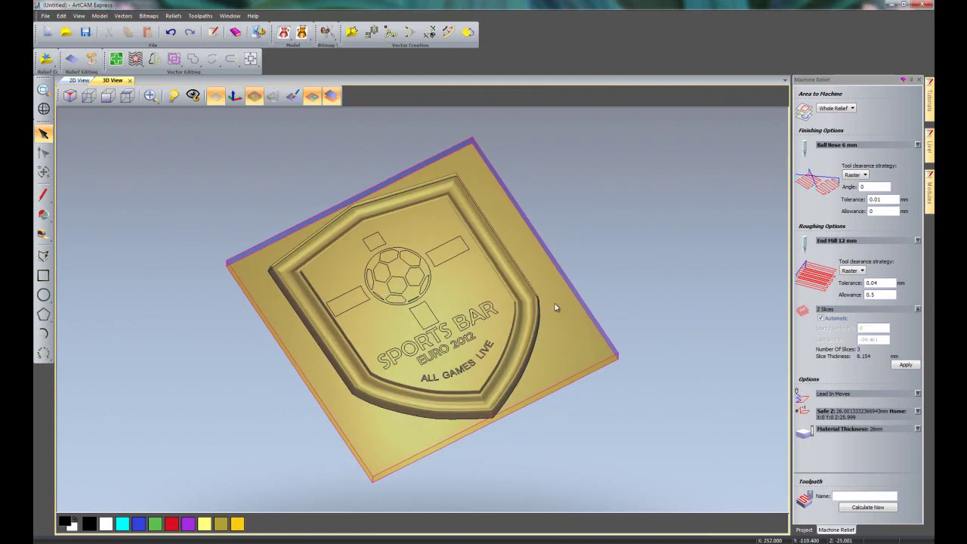
pyautogui.click(861, 508)
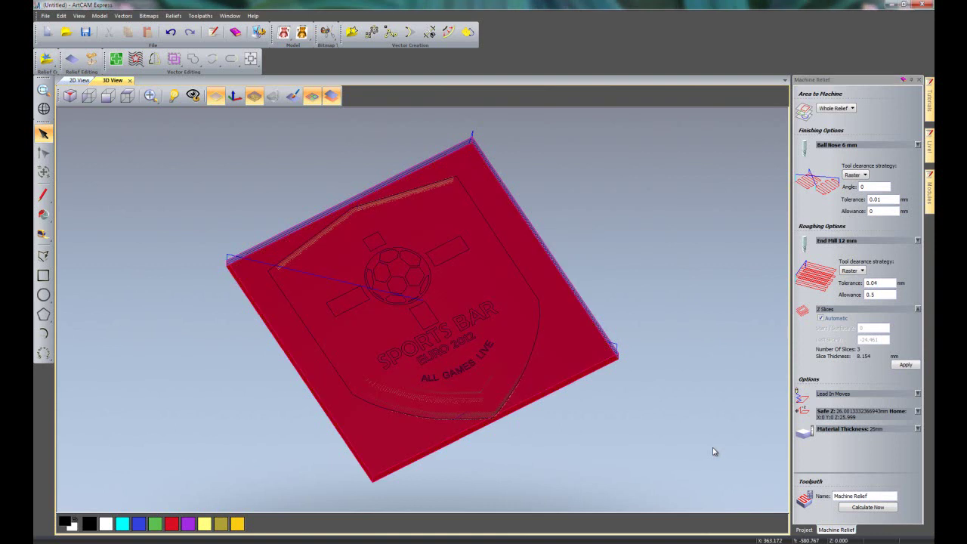
pyautogui.click(916, 79)
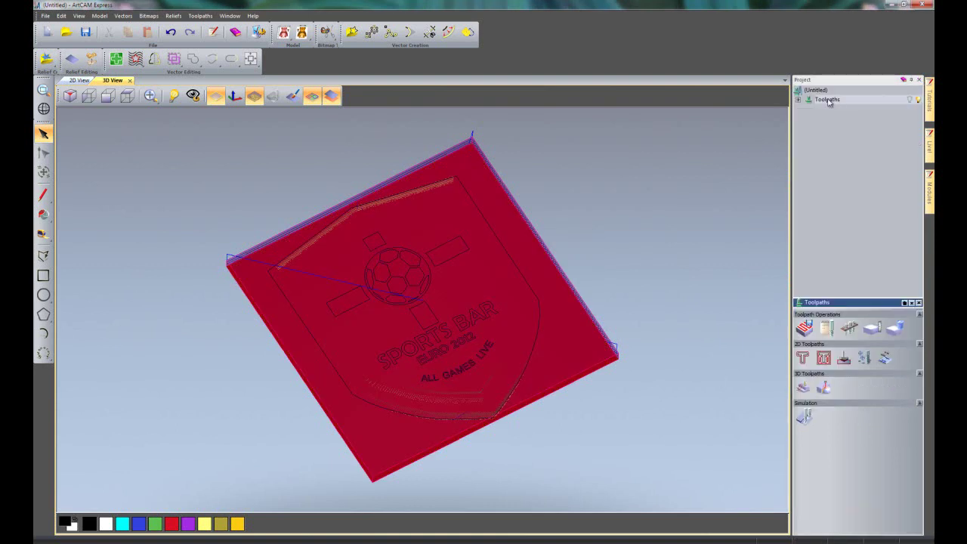
# Examine the calculated relief toolpath passes close up along the shield's border
pyautogui.click(797, 100)
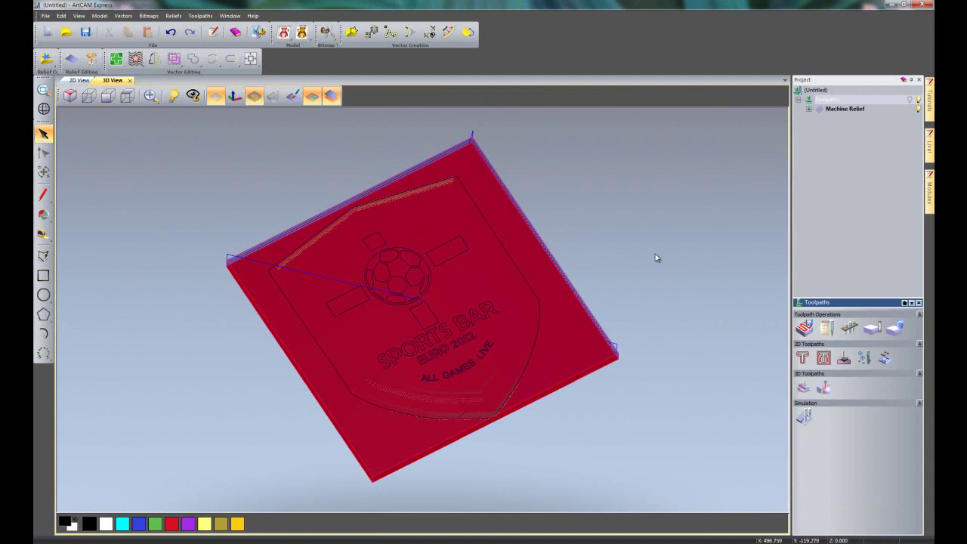
pyautogui.scroll(5, 572, 342)
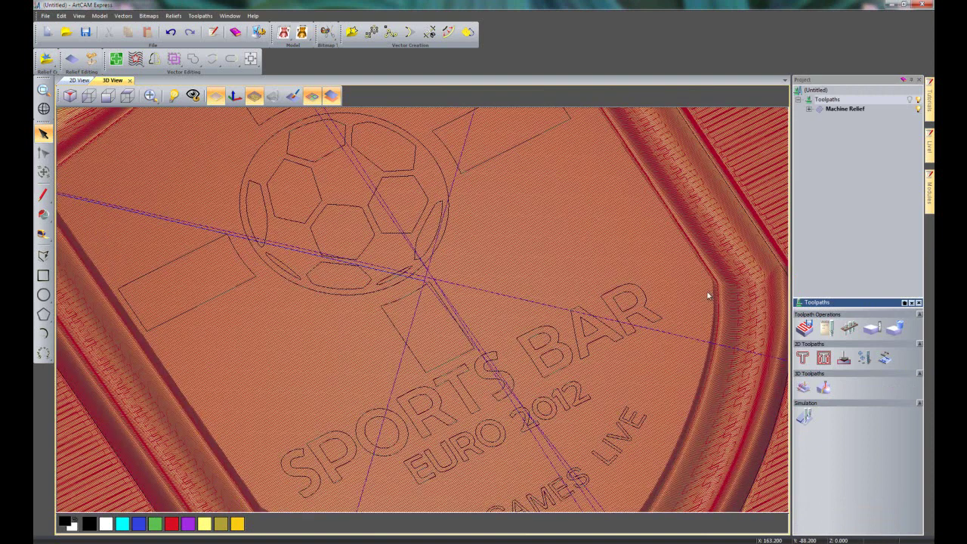
pyautogui.scroll(2, 710, 291)
pyautogui.scroll(3, 367, 274)
pyautogui.moveTo(617, 261); pyautogui.dragTo(433, 370, button='middle')
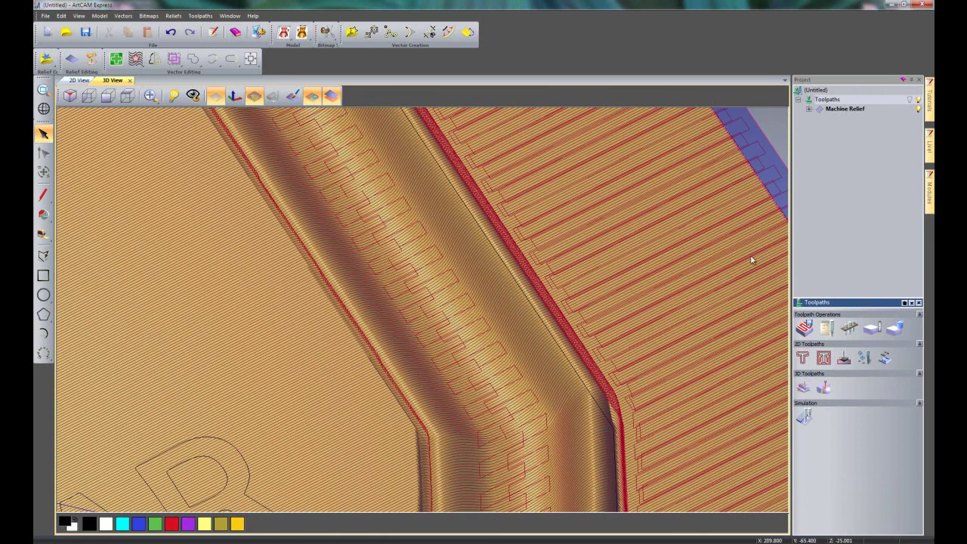
# Inspect the 12 mm roughing and 6 mm finishing passes one at a time, leaving both toolpaths hidden
pyautogui.click(816, 110)
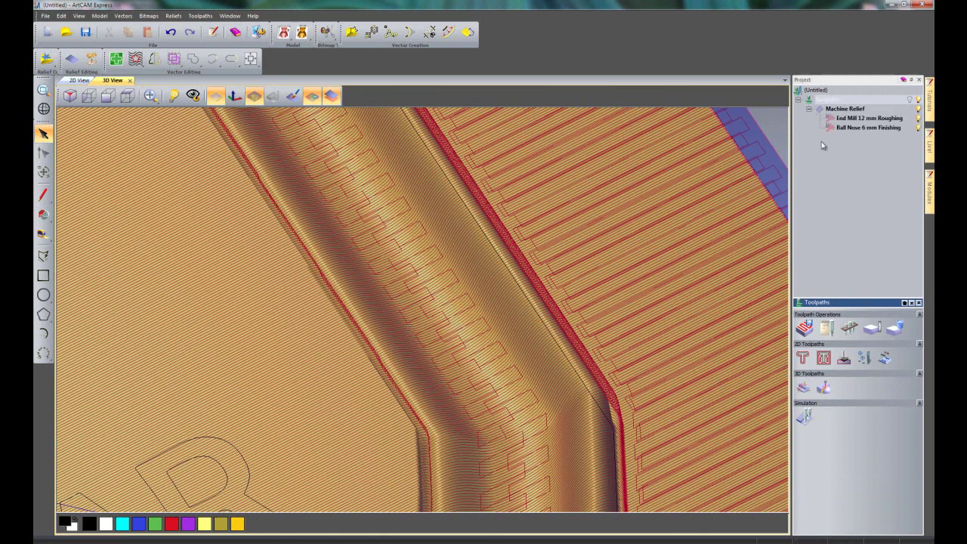
pyautogui.click(918, 110)
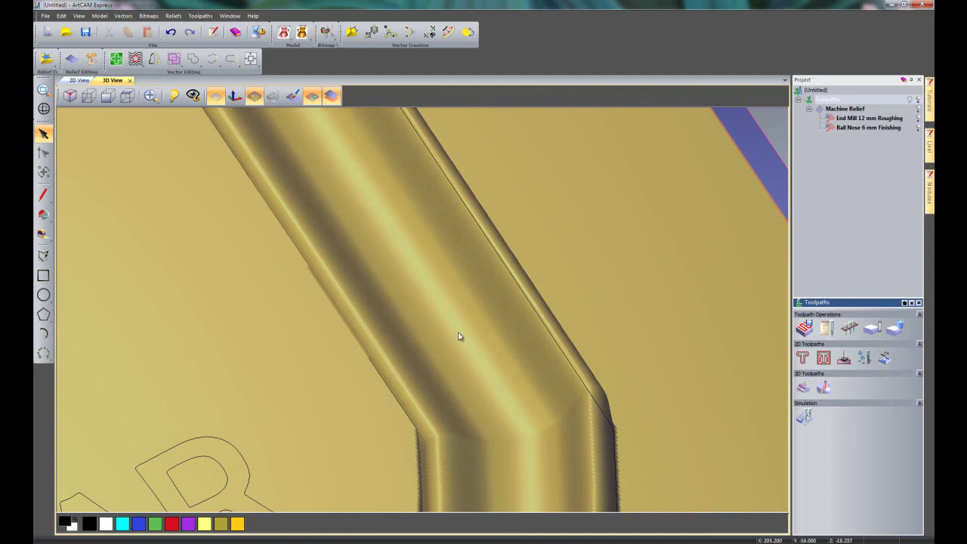
pyautogui.click(917, 118)
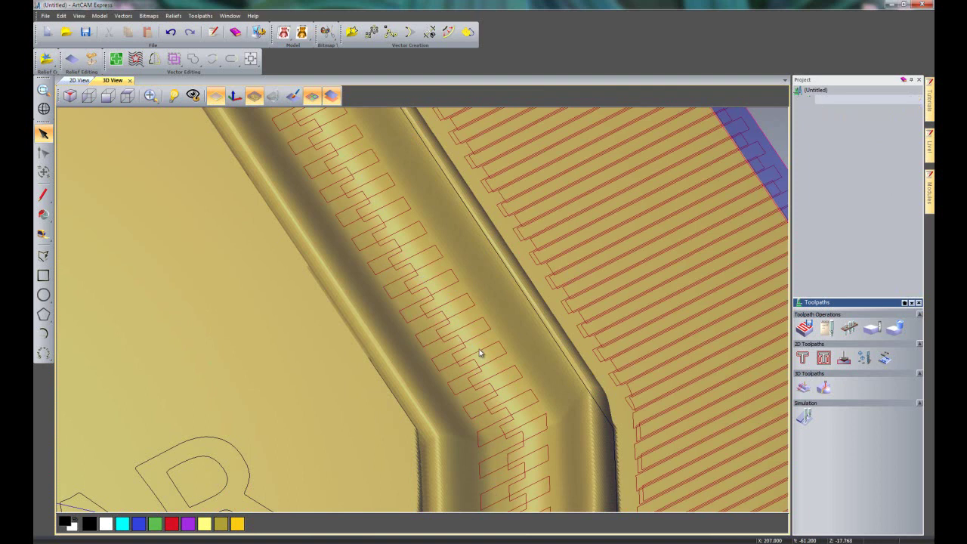
pyautogui.scroll(-3, 499, 324)
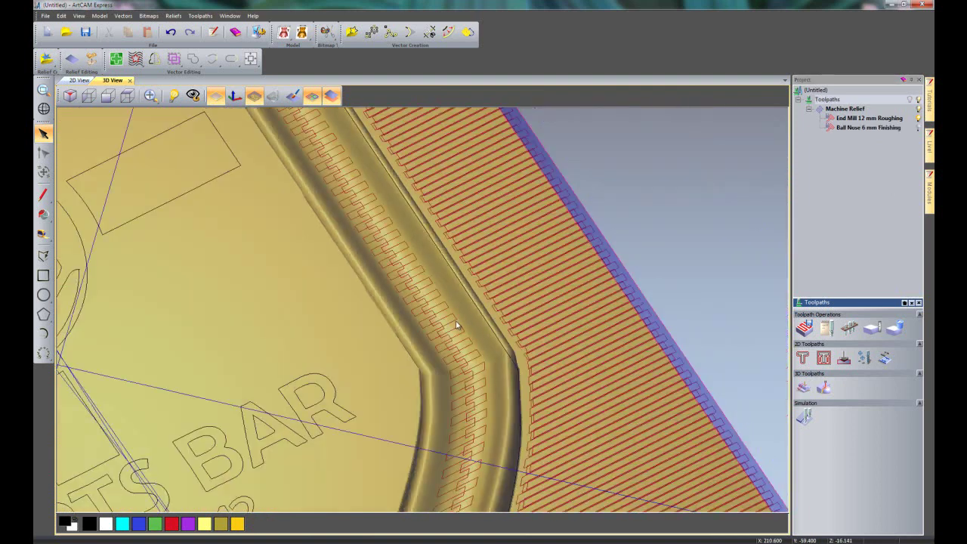
pyautogui.click(918, 118)
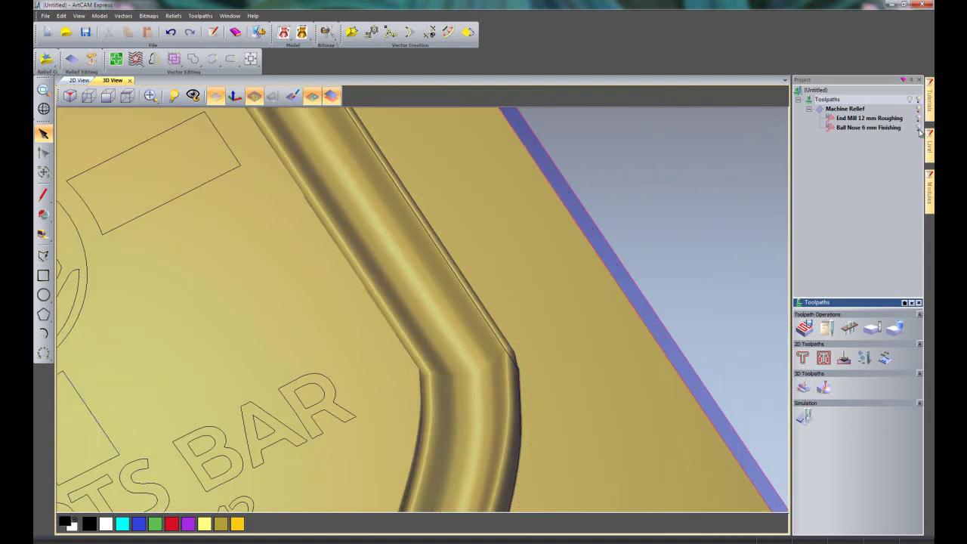
pyautogui.click(917, 127)
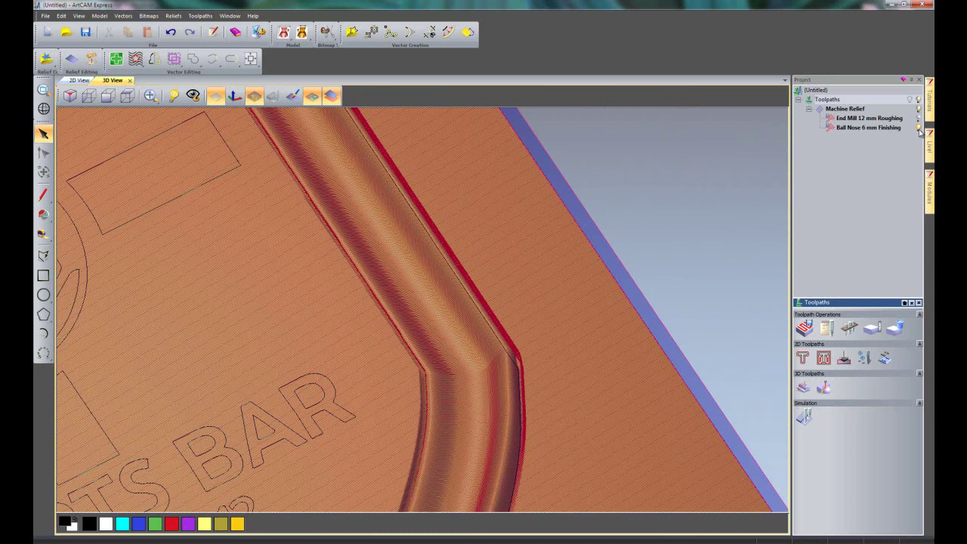
pyautogui.click(917, 127)
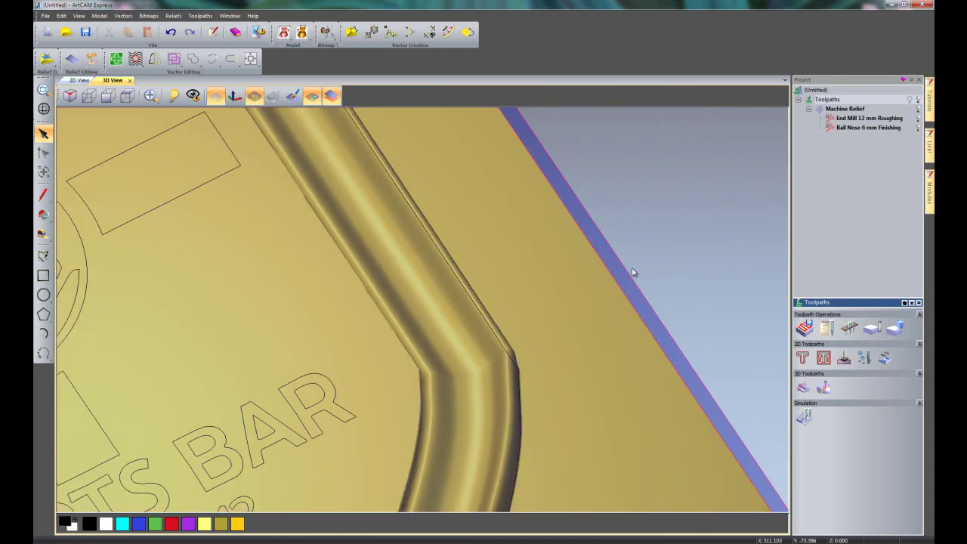
# Select the football, the four cross segments and the ALL GAMES LIVE lettering on the shield
pyautogui.scroll(-3, 466, 297)
pyautogui.moveTo(382, 380); pyautogui.dragTo(551, 282)
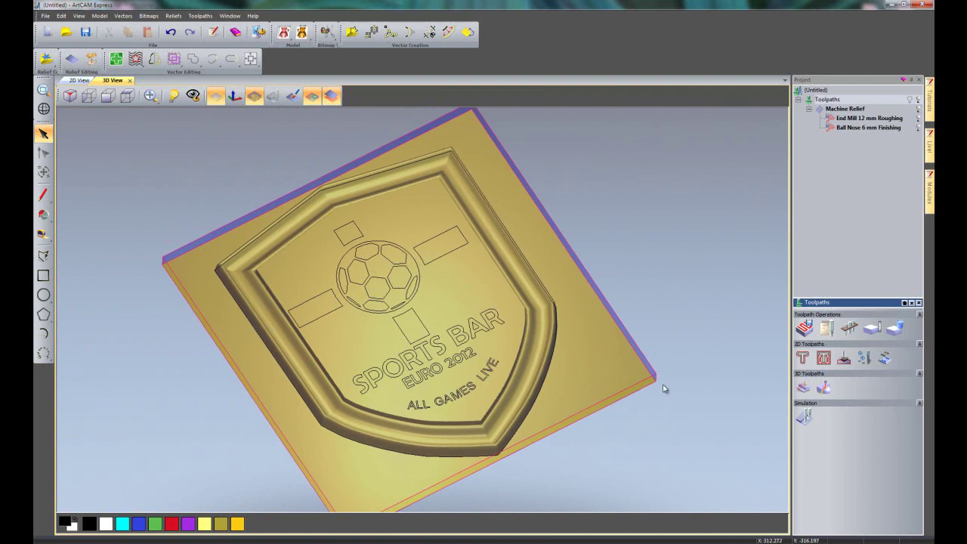
pyautogui.moveTo(218, 247); pyautogui.dragTo(515, 299)
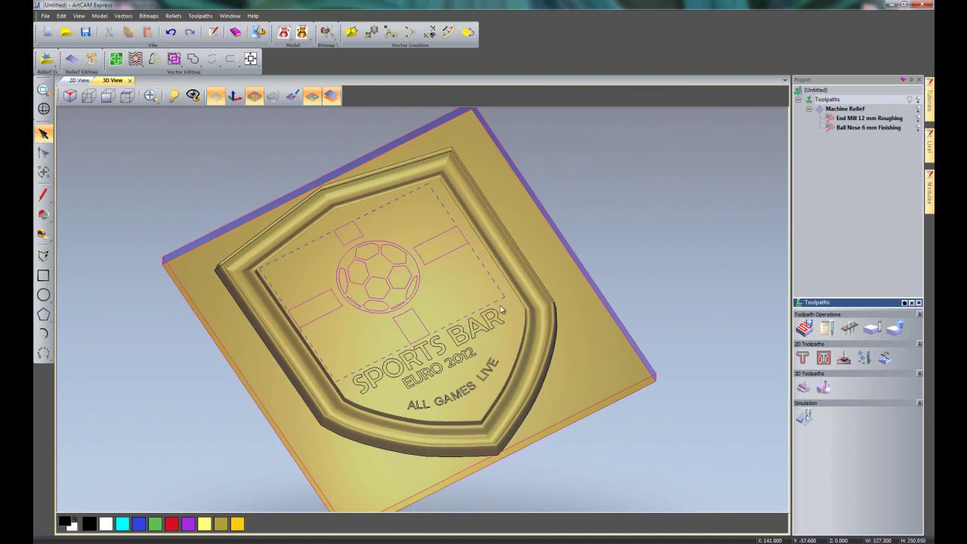
pyautogui.keyDown('shift'); pyautogui.click(443, 400); pyautogui.keyUp('shift')
# Calculate a 2D Area Clearance toolpath for the selected vectors with finish depth 2.5 mm and the End Mill 1.5 mm, using the Raster strategy
pyautogui.click(822, 363)
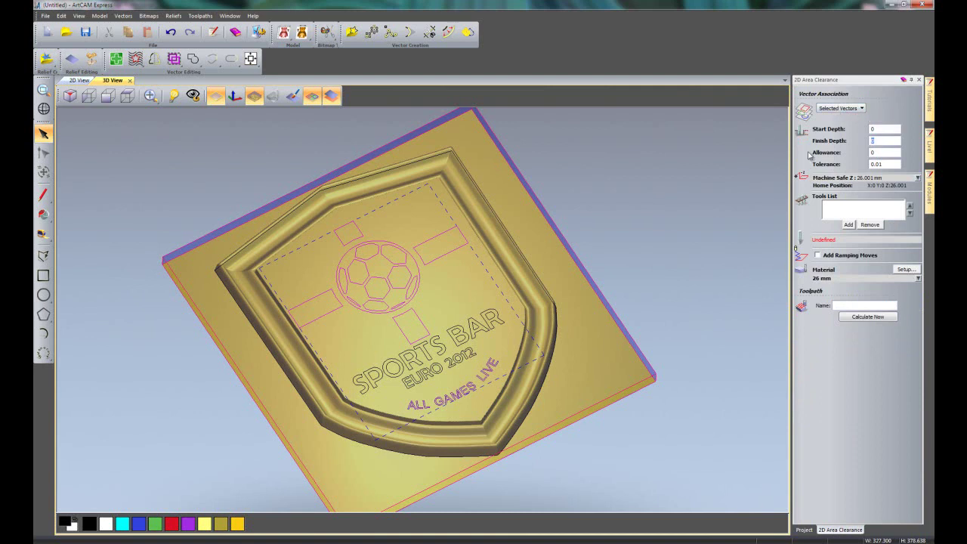
pyautogui.click(848, 225)
pyautogui.click(427, 310)
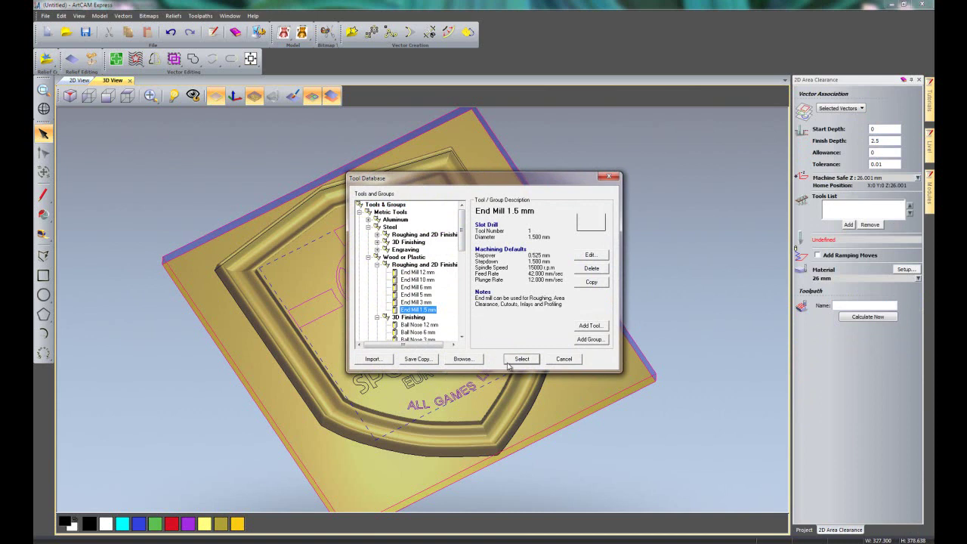
pyautogui.click(521, 358)
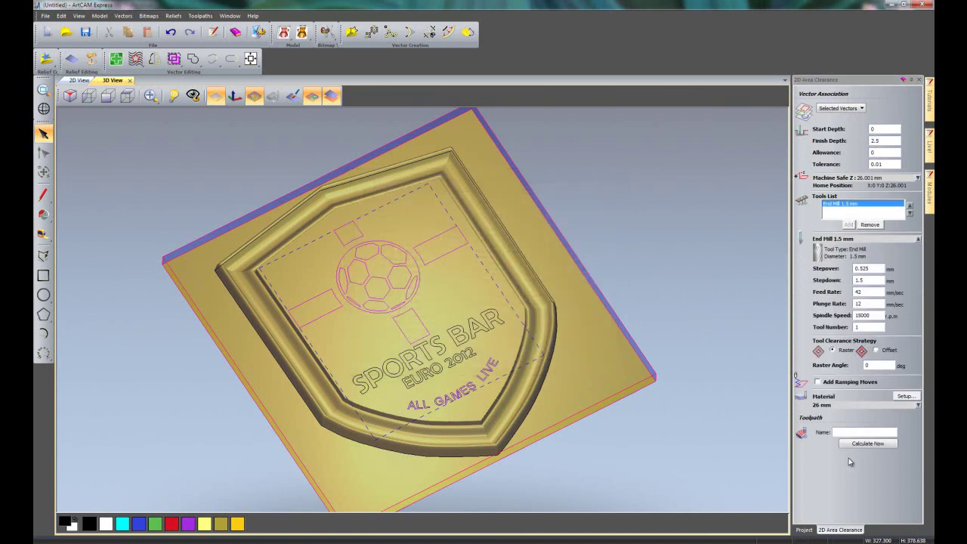
pyautogui.click(865, 443)
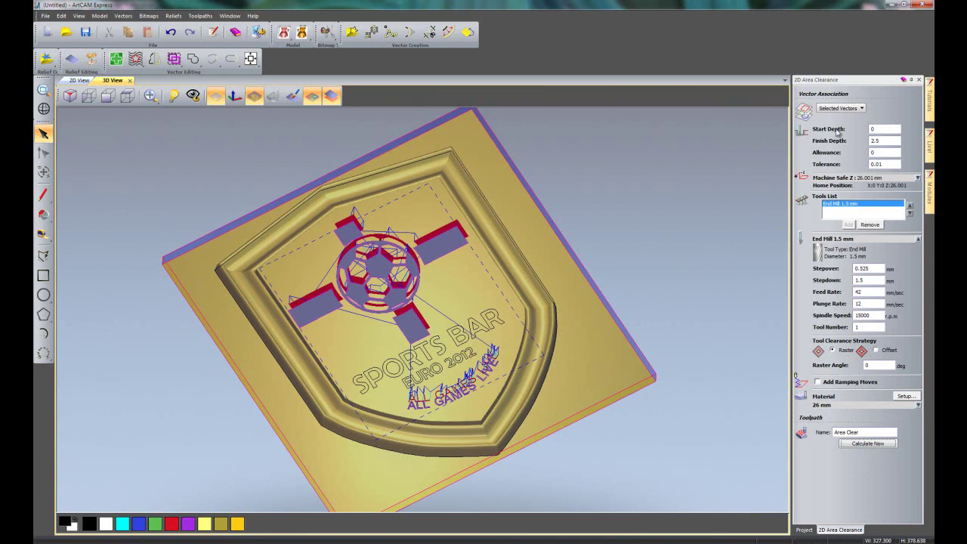
pyautogui.click(918, 80)
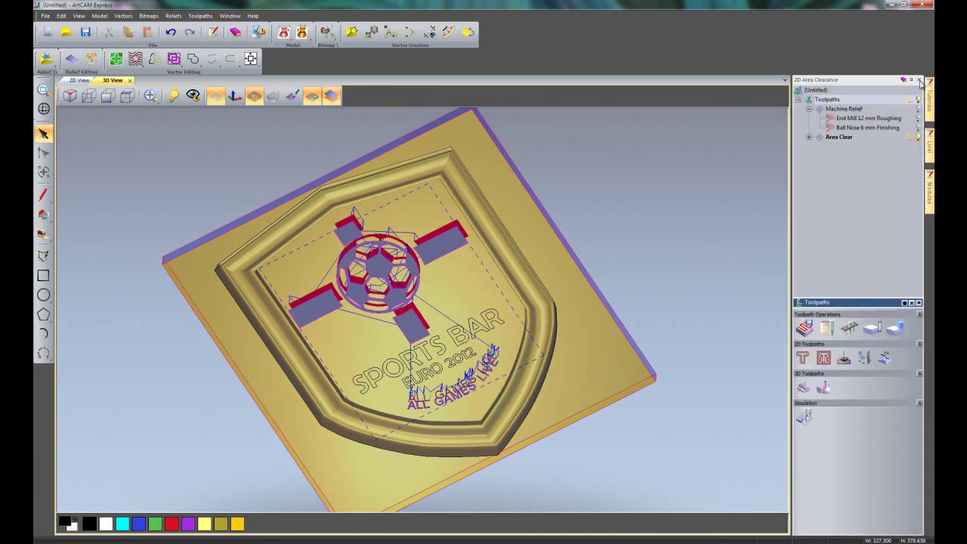
# Hide the Area Clear toolpath and select only the SPORTS BAR and EURO 2012 lettering on the shield
pyautogui.click(915, 138)
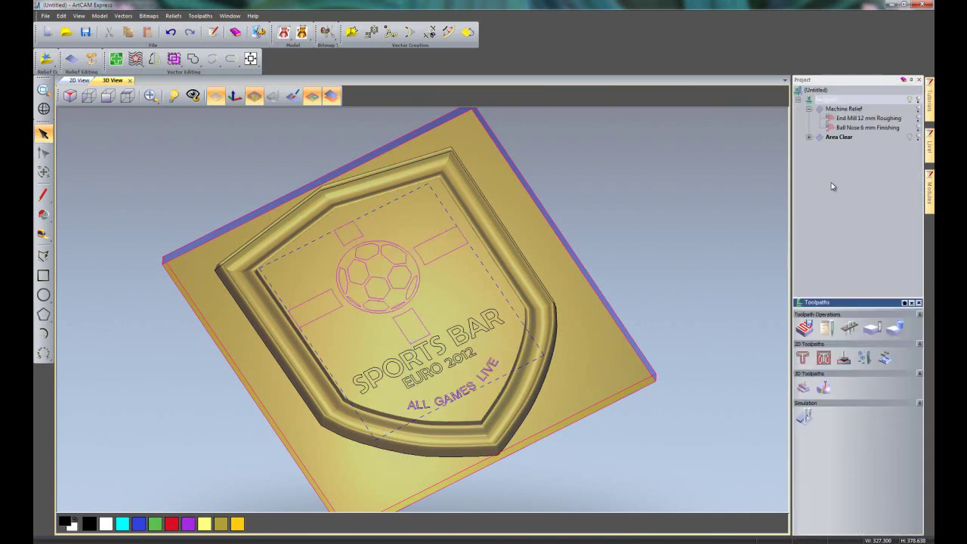
pyautogui.click(610, 224)
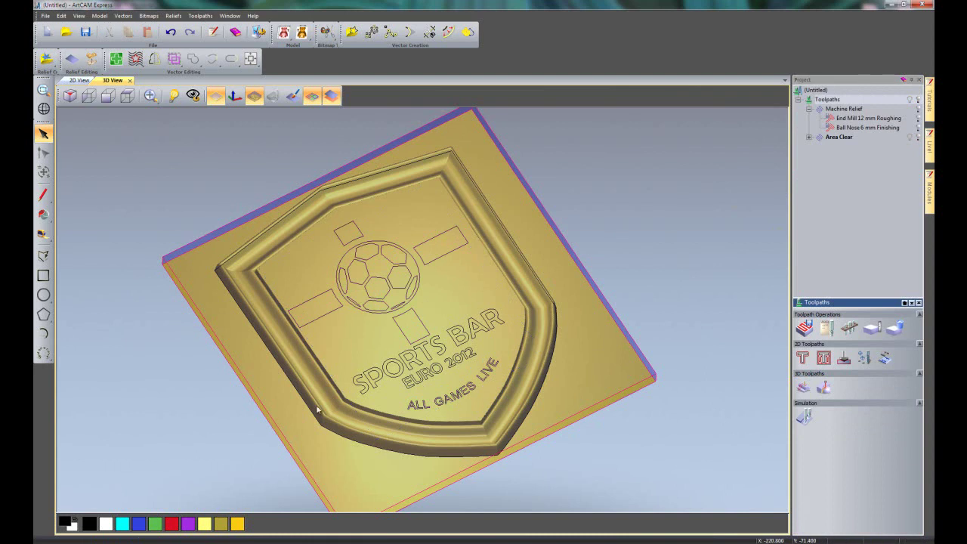
pyautogui.click(527, 344)
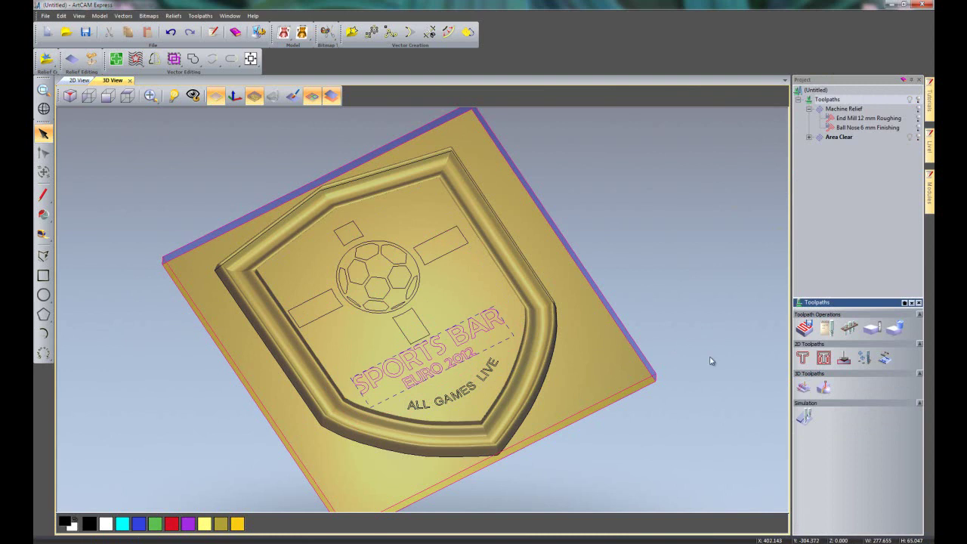
# Calculate a V-Bit Carving toolpath for the selected lettering with the V-Bit 32 mm 120 degree tool, then hide its passes
pyautogui.click(844, 358)
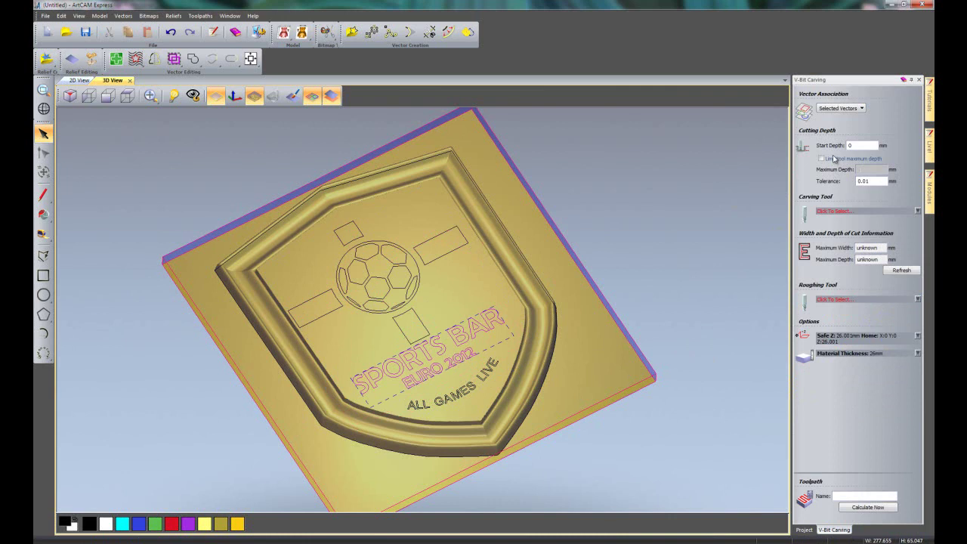
pyautogui.click(835, 211)
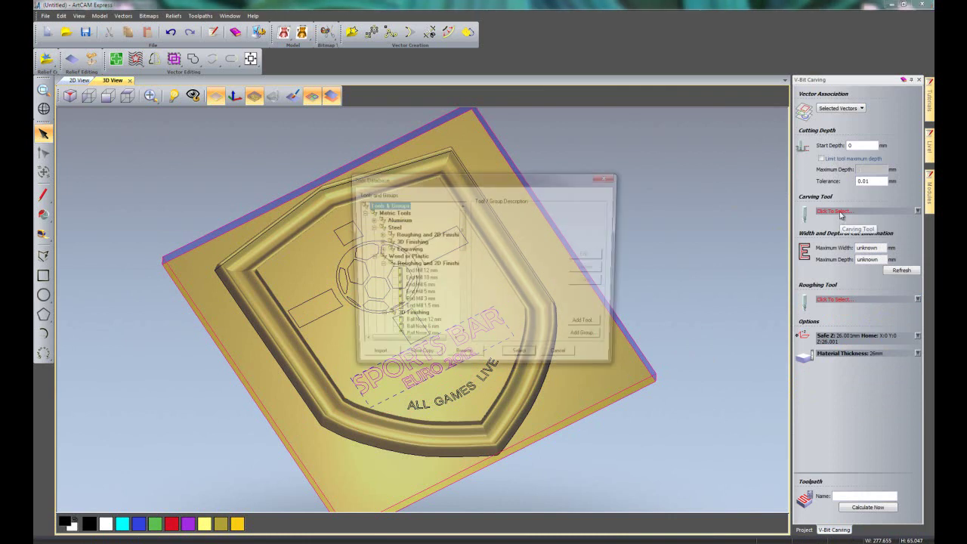
pyautogui.moveTo(462, 229); pyautogui.dragTo(462, 265)
pyautogui.click(434, 280)
pyautogui.click(521, 360)
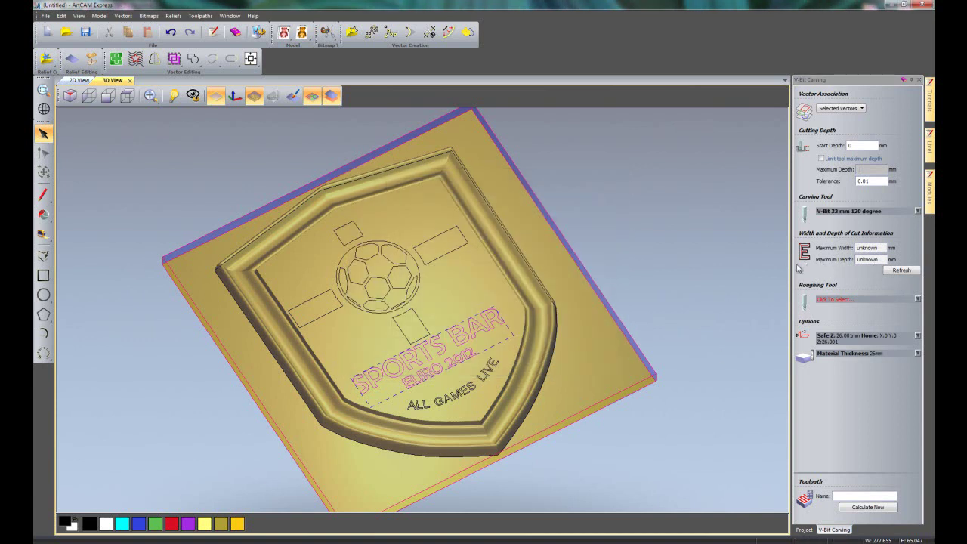
pyautogui.click(904, 270)
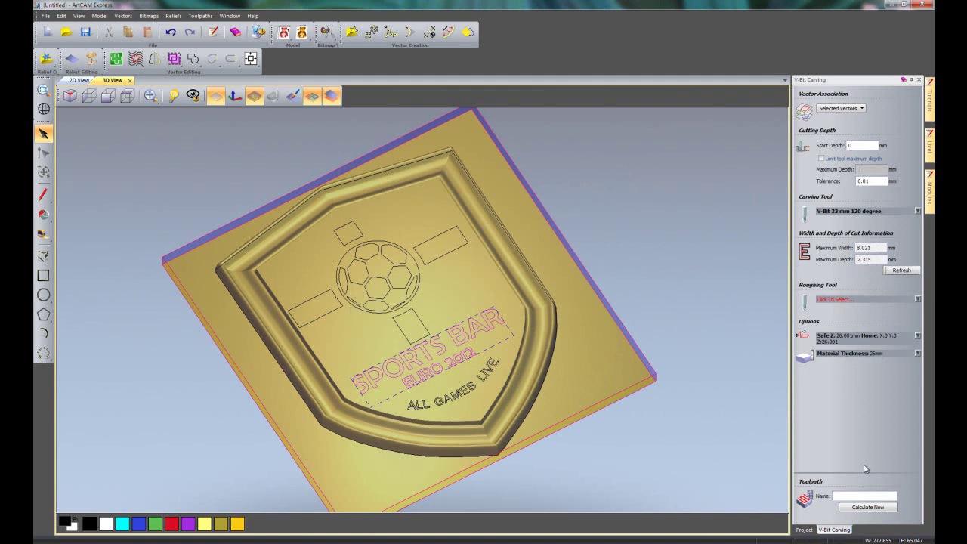
pyautogui.click(867, 508)
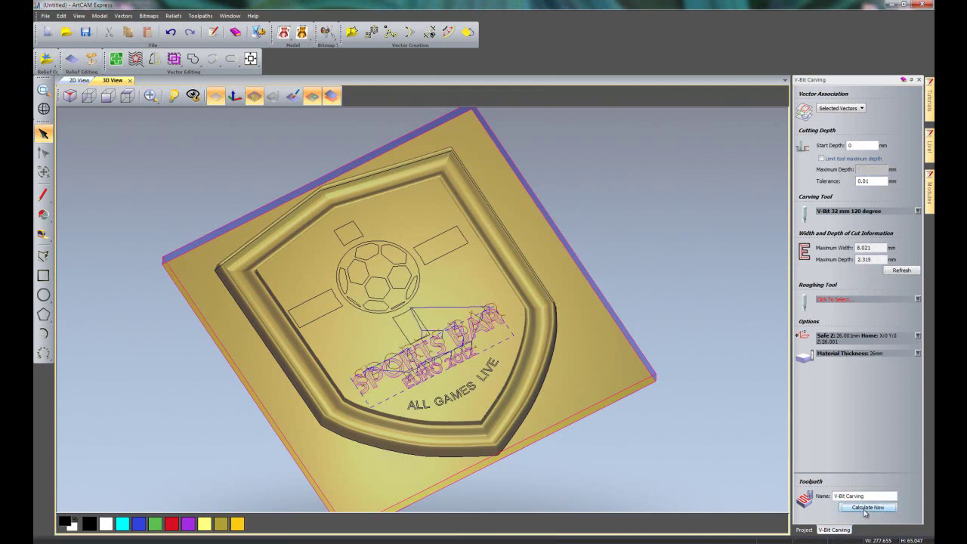
pyautogui.click(918, 79)
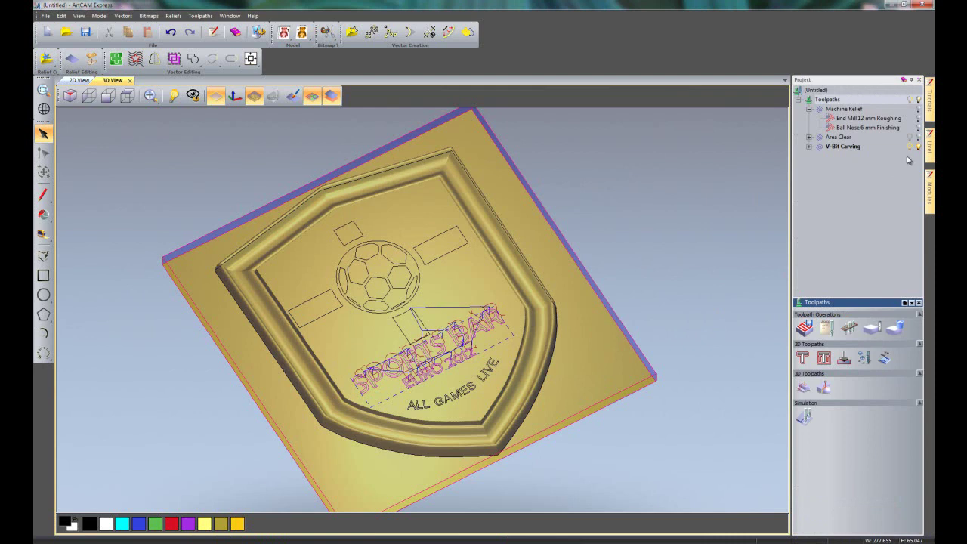
pyautogui.click(751, 177)
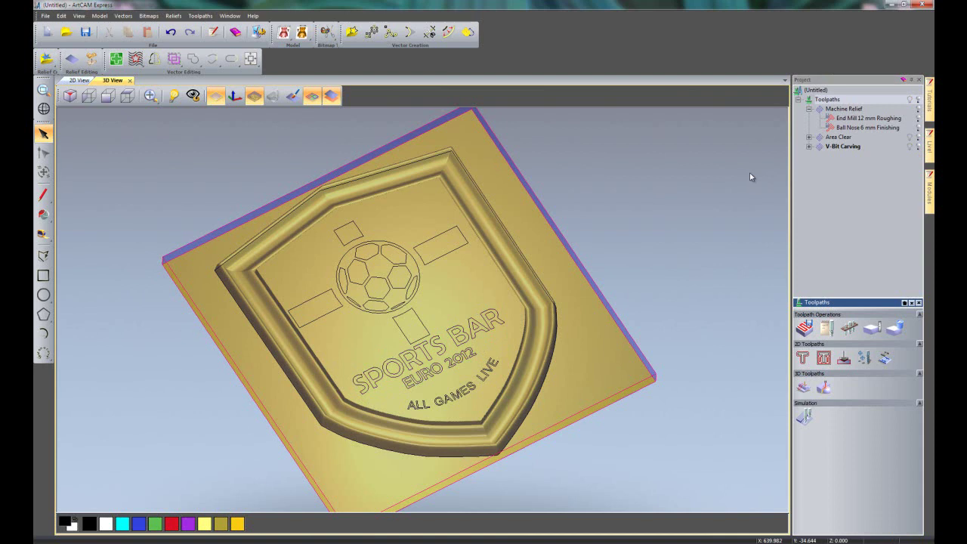
# Simulate all toolpaths and inspect the machined shield in 3D
pyautogui.rightClick(836, 100)
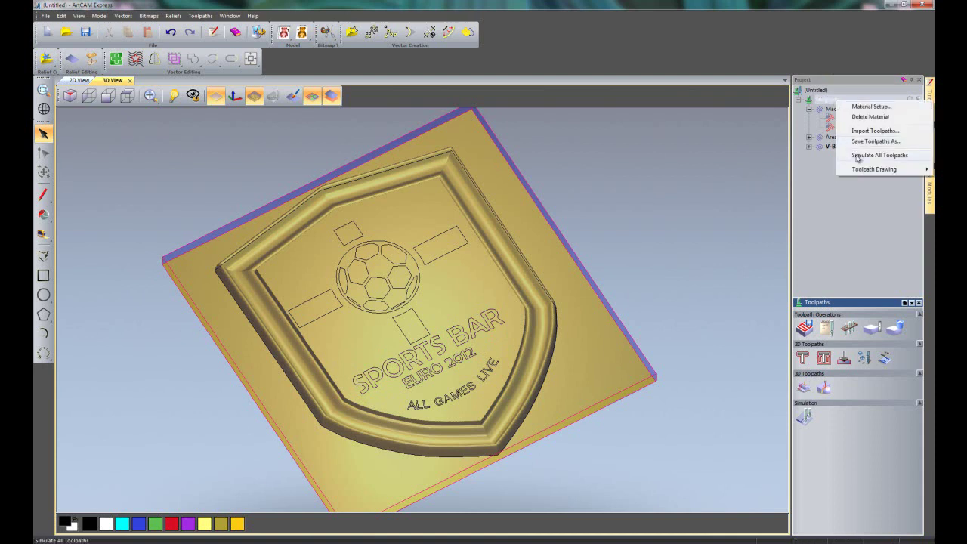
pyautogui.click(821, 195)
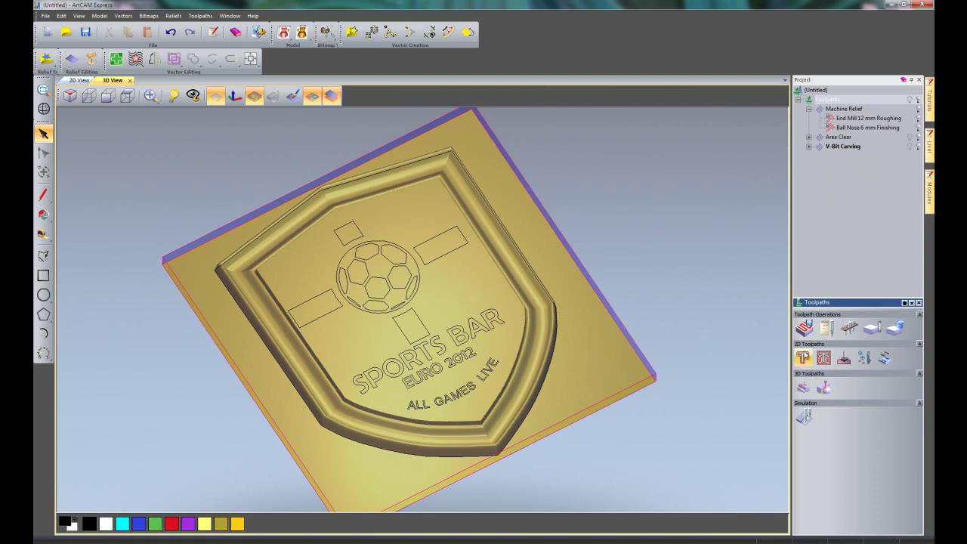
pyautogui.click(803, 415)
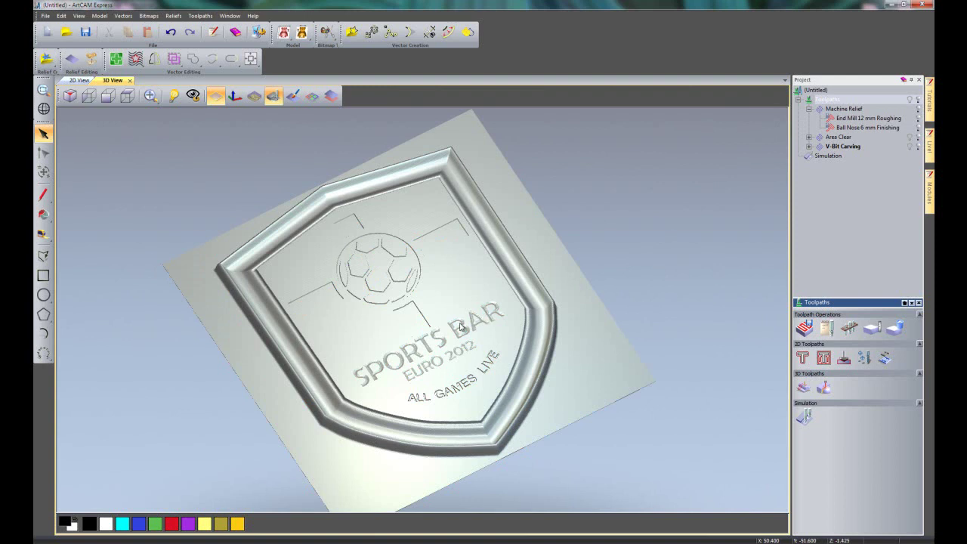
pyautogui.moveTo(465, 327); pyautogui.dragTo(582, 392)
pyautogui.moveTo(542, 343); pyautogui.dragTo(538, 300)
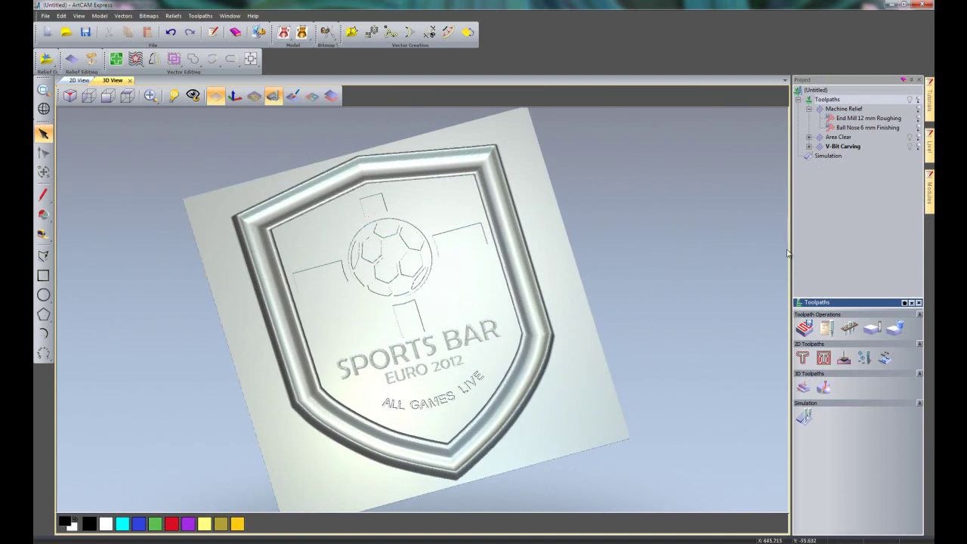
# Render the simulated shield in the Beech (V) material
pyautogui.click(817, 157)
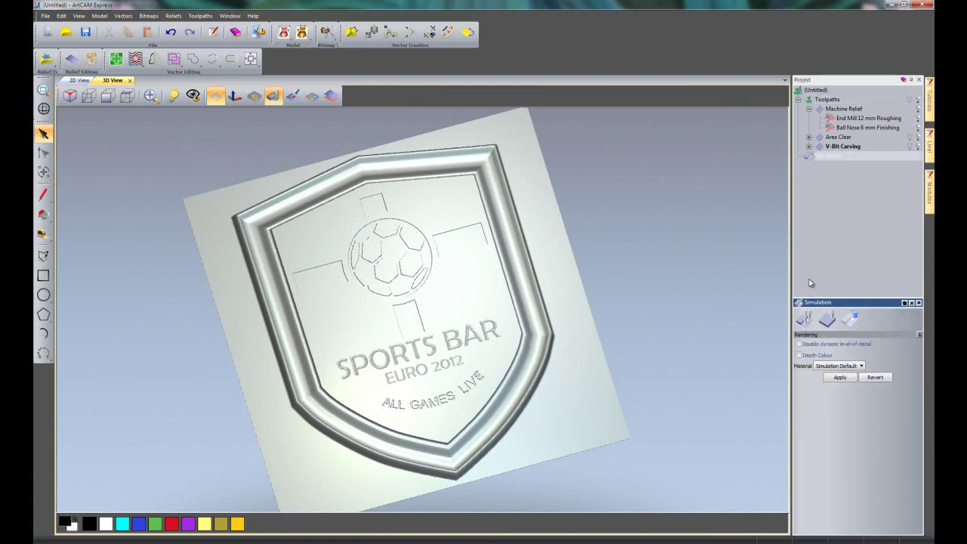
pyautogui.click(831, 367)
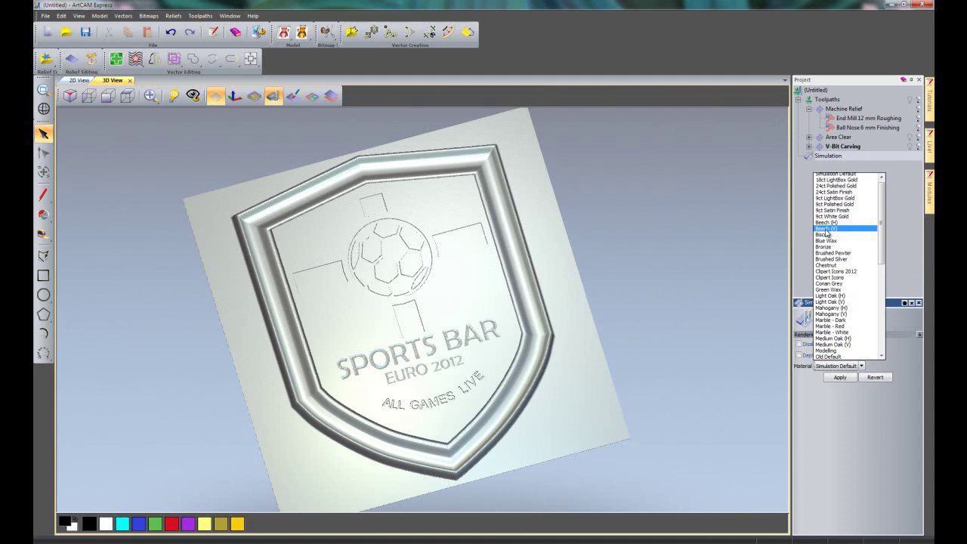
pyautogui.click(826, 228)
pyautogui.click(839, 377)
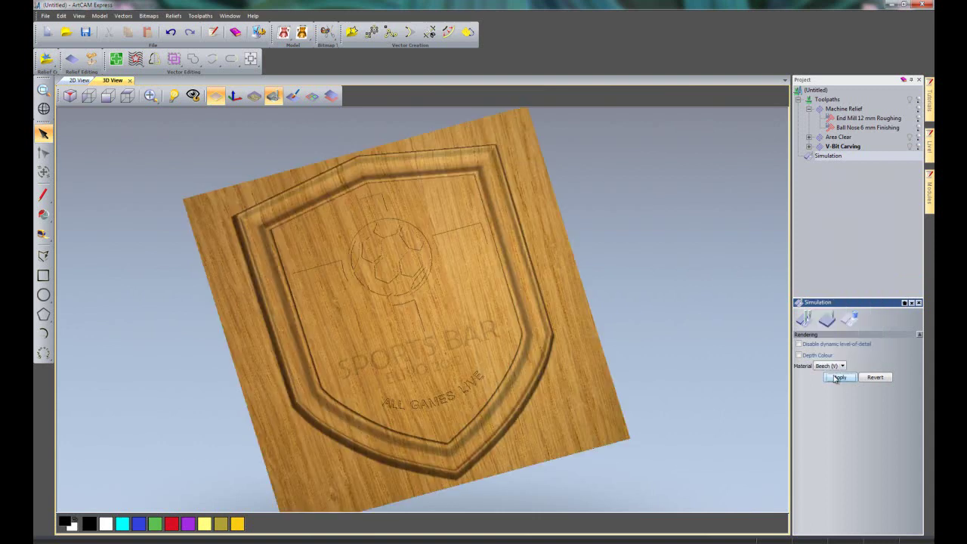
pyautogui.moveTo(602, 234)
pyautogui.mouseDown()
pyautogui.moveTo(577, 298)
pyautogui.moveTo(602, 233)
pyautogui.mouseUp()
# Render the simulated shield in the Medium Oak (V) material and turn it to face the viewer nearly upright
pyautogui.click(831, 367)
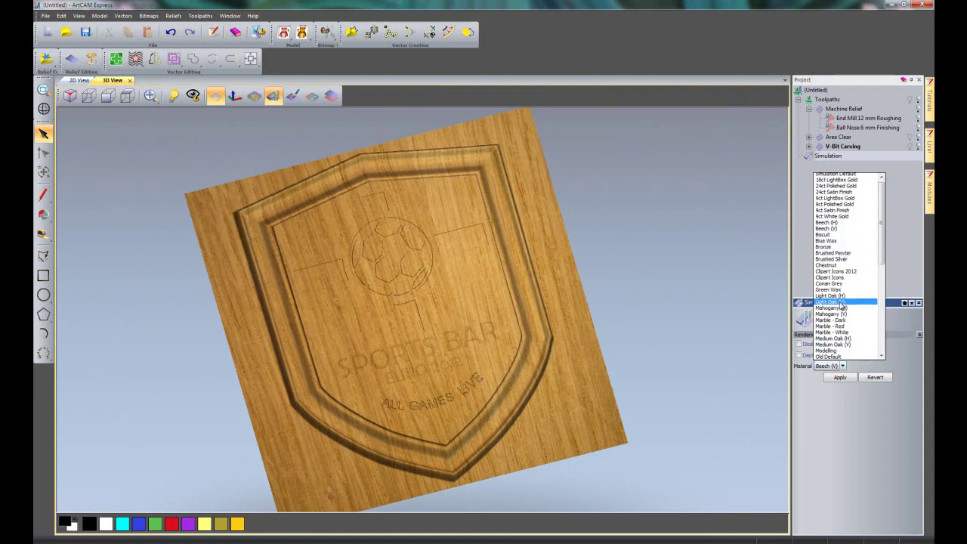
pyautogui.click(840, 345)
pyautogui.click(839, 377)
pyautogui.moveTo(679, 336)
pyautogui.mouseDown()
pyautogui.moveTo(668, 305)
pyautogui.moveTo(662, 327)
pyautogui.moveTo(673, 332)
pyautogui.moveTo(667, 272)
pyautogui.moveTo(661, 320)
pyautogui.mouseUp()
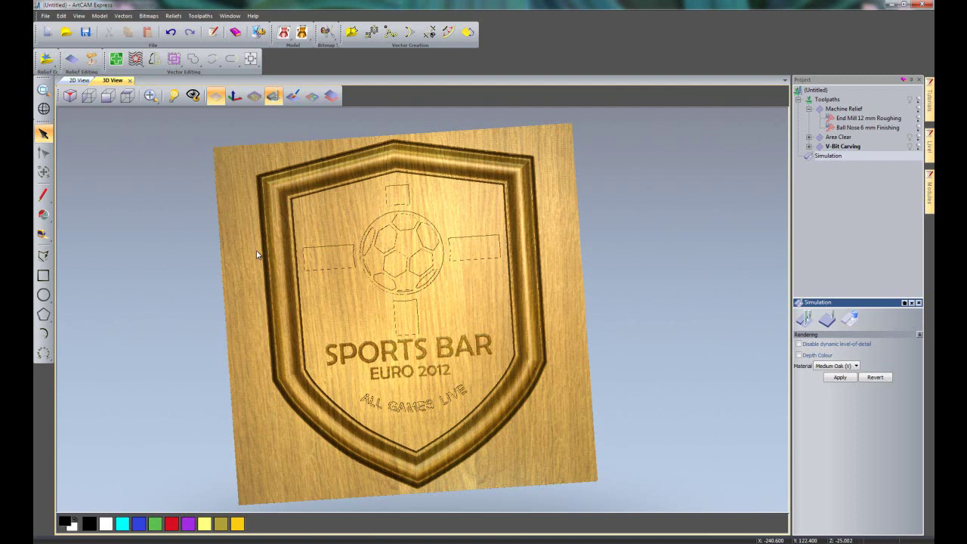
# Save the 3D view image as a 3D PDF named euro2012 on the Desktop with a 0.01 mm tolerance and no password
pyautogui.click(234, 16)
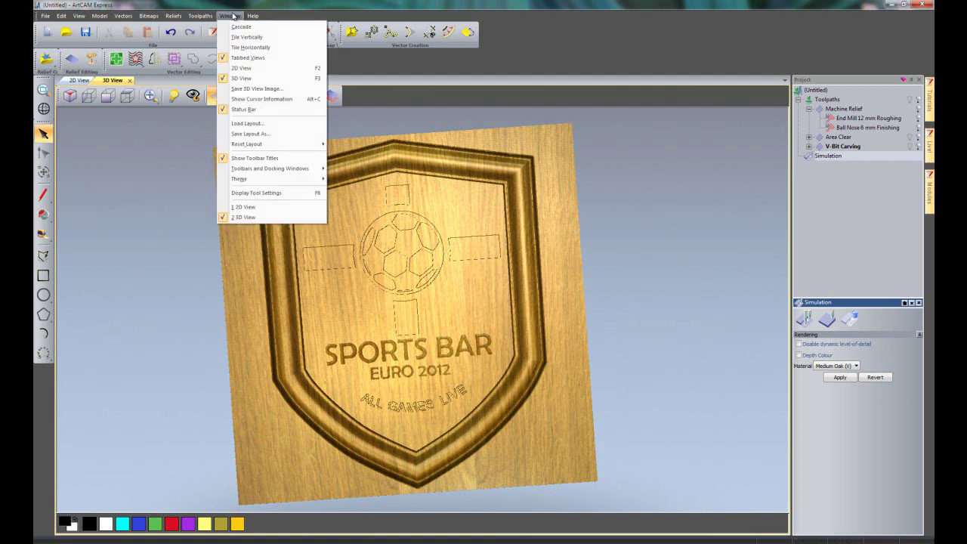
pyautogui.click(249, 89)
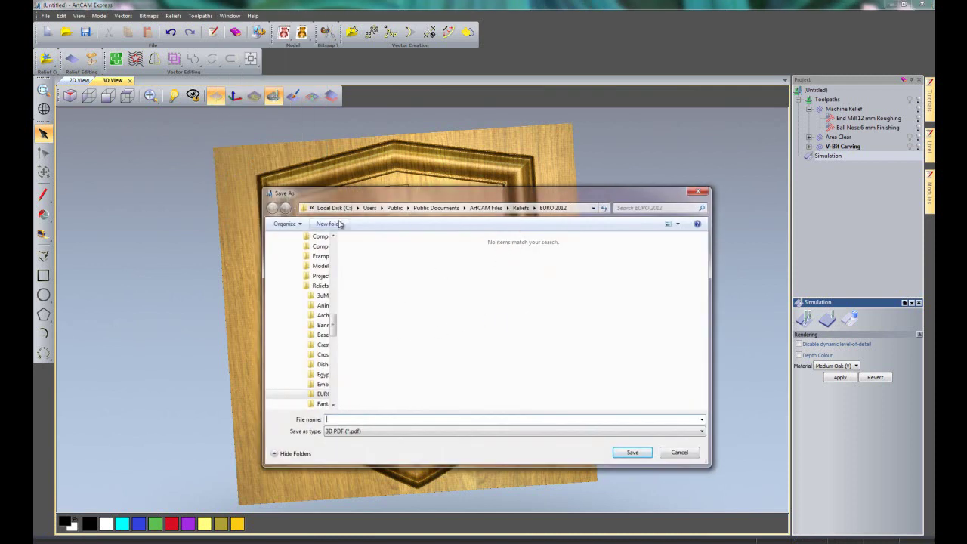
pyautogui.moveTo(334, 329); pyautogui.dragTo(335, 252)
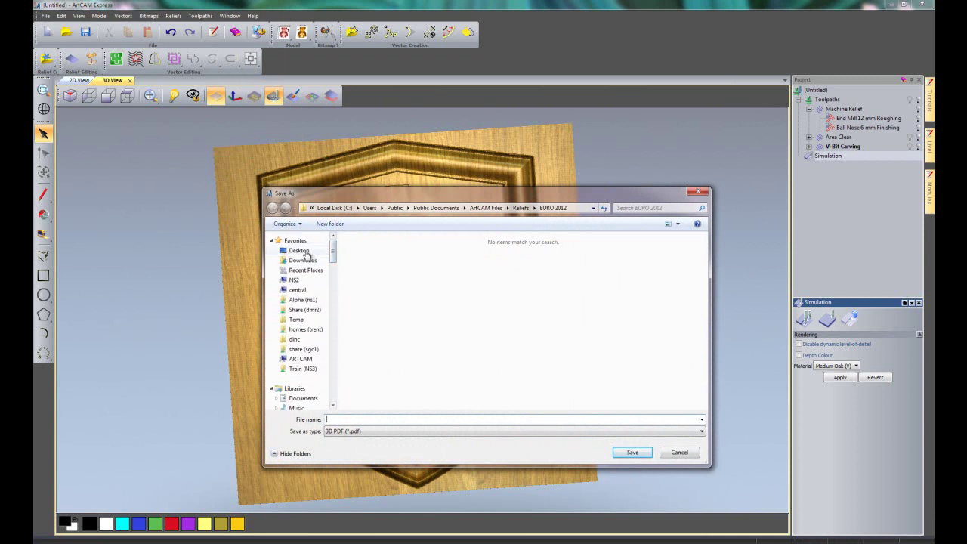
pyautogui.click(300, 250)
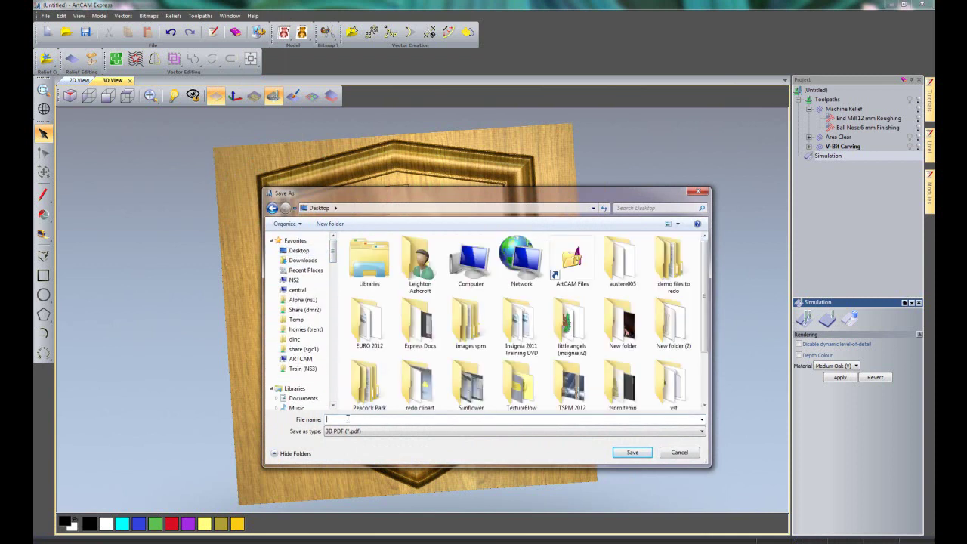
pyautogui.write('eur')
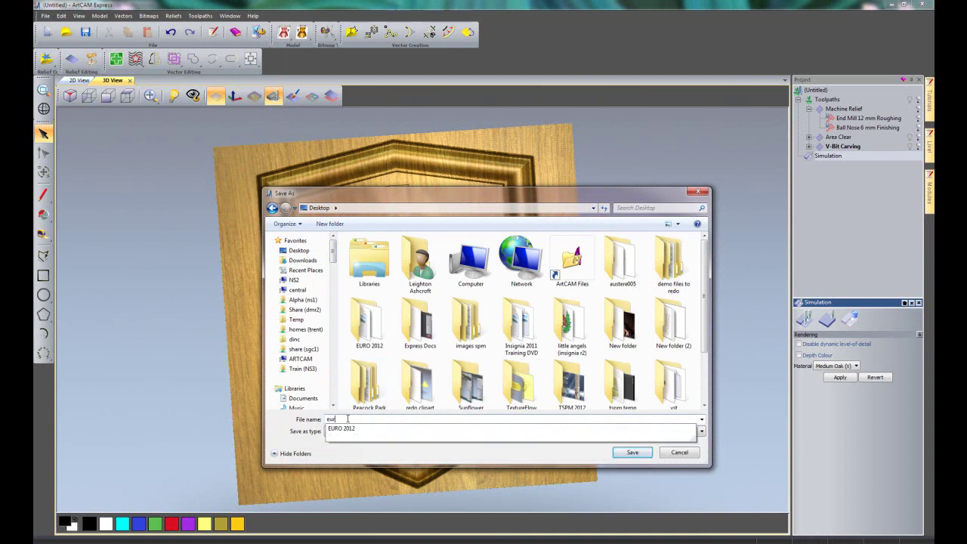
pyautogui.write('o2012')
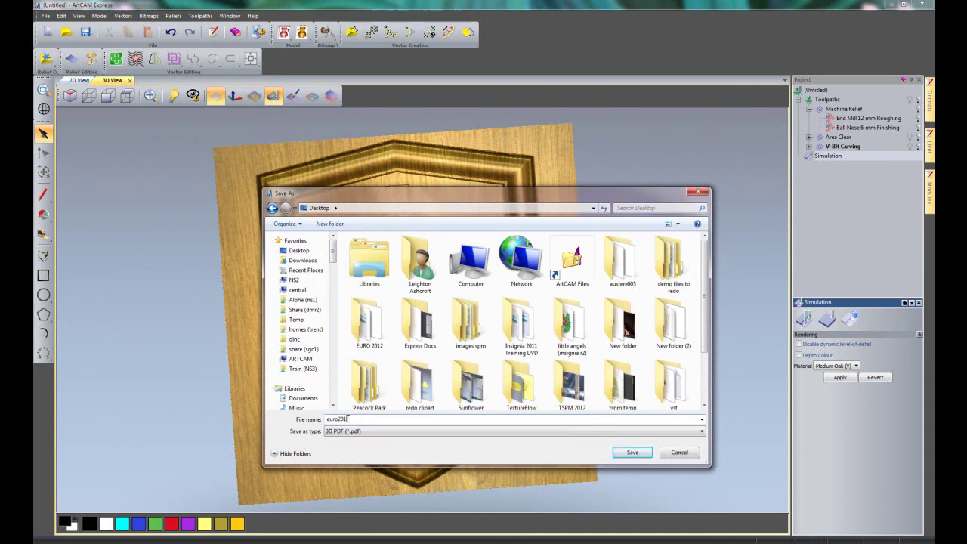
pyautogui.press('Return')
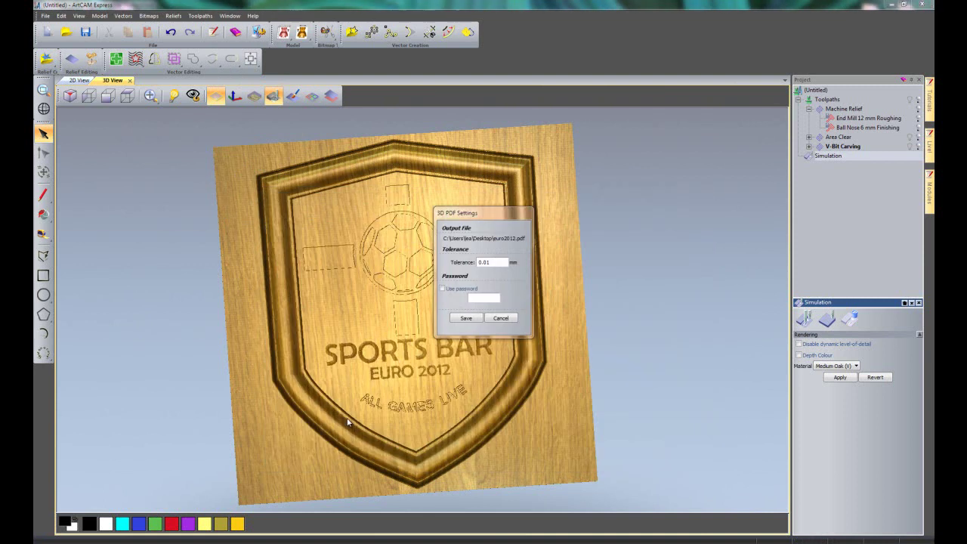
pyautogui.click(464, 318)
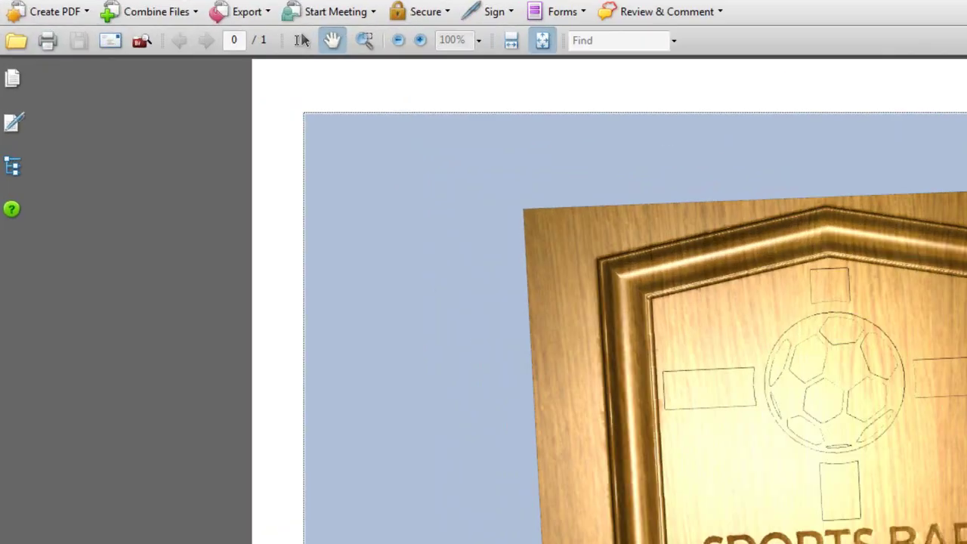
# Open euro2012.pdf from the desktop in Adobe Acrobat and examine the 3D shield close up and from several angles
pyautogui.click(891, 4)
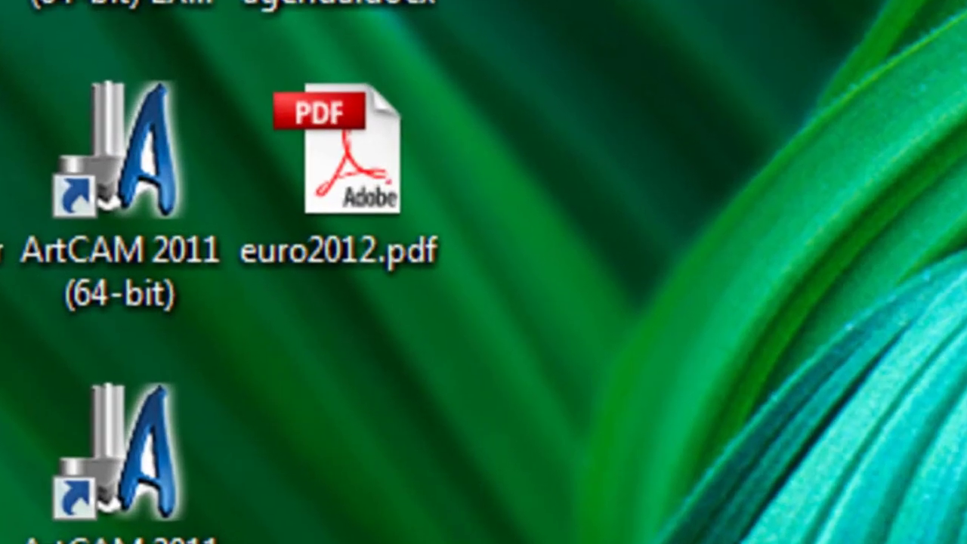
pyautogui.doubleClick(370, 219)
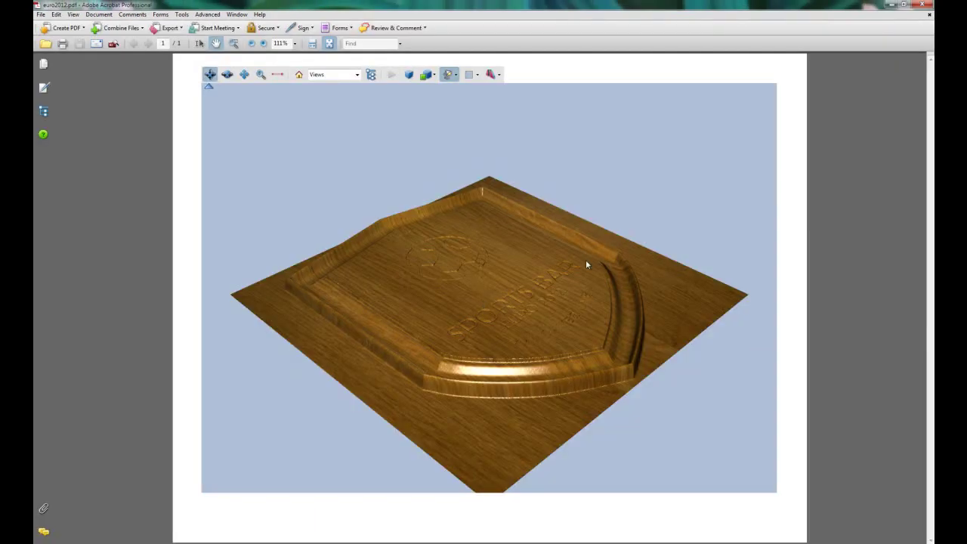
pyautogui.moveTo(585, 261); pyautogui.dragTo(394, 229)
pyautogui.moveTo(578, 280); pyautogui.dragTo(536, 194)
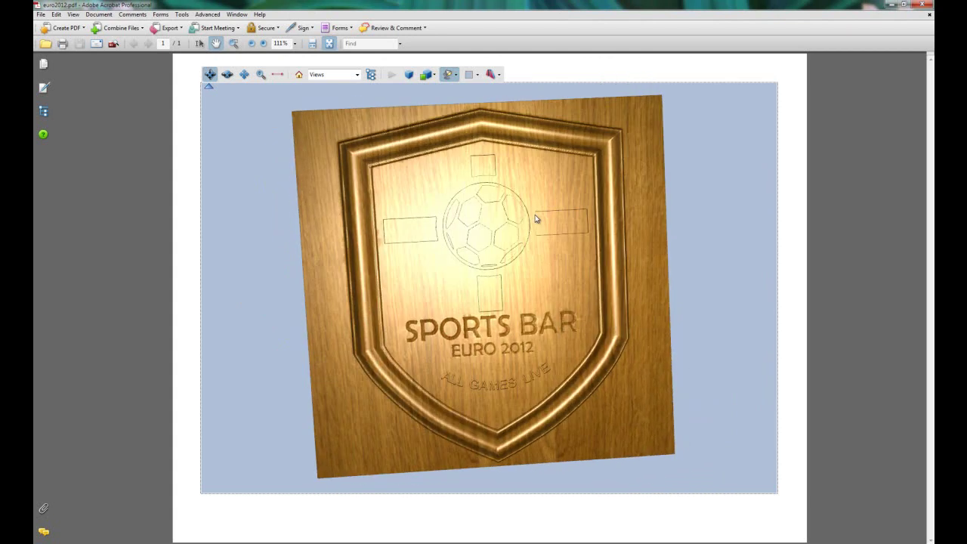
pyautogui.scroll(3, 527, 168)
pyautogui.scroll(3, 519, 123)
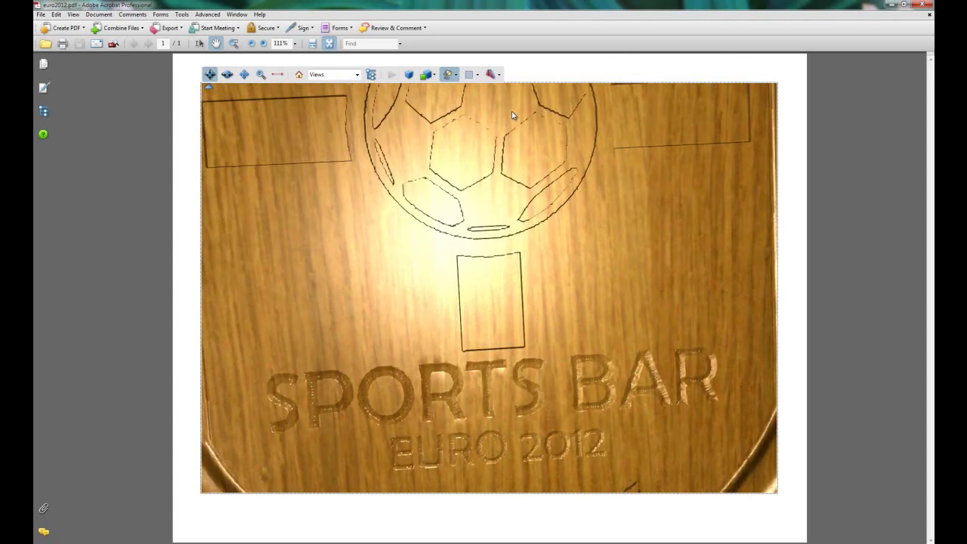
pyautogui.scroll(-6, 535, 329)
pyautogui.scroll(-3, 534, 328)
pyautogui.scroll(5, 528, 287)
pyautogui.moveTo(577, 298); pyautogui.dragTo(497, 391)
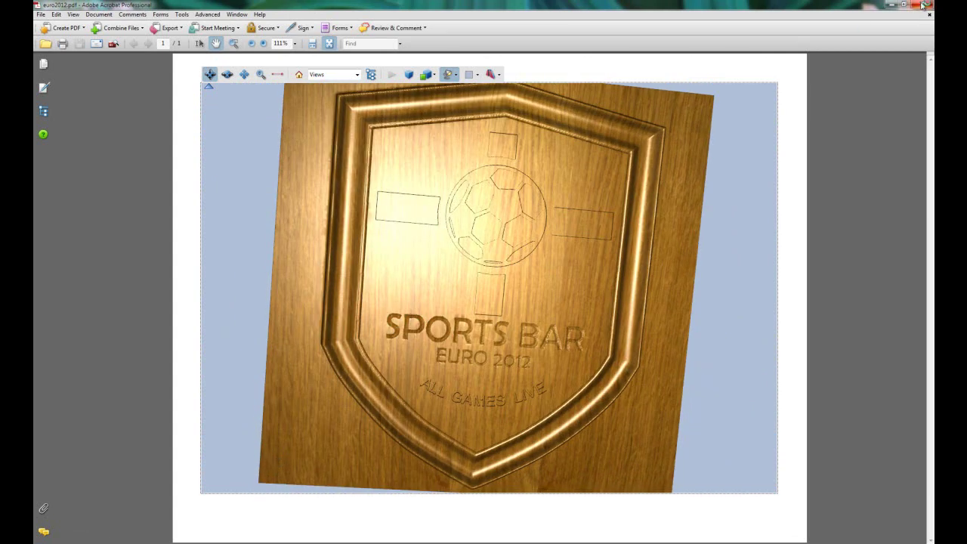
# Switch back to ArtCAM Express and open the Save Toolpaths dialog for the project's toolpaths
pyautogui.click(317, 537)
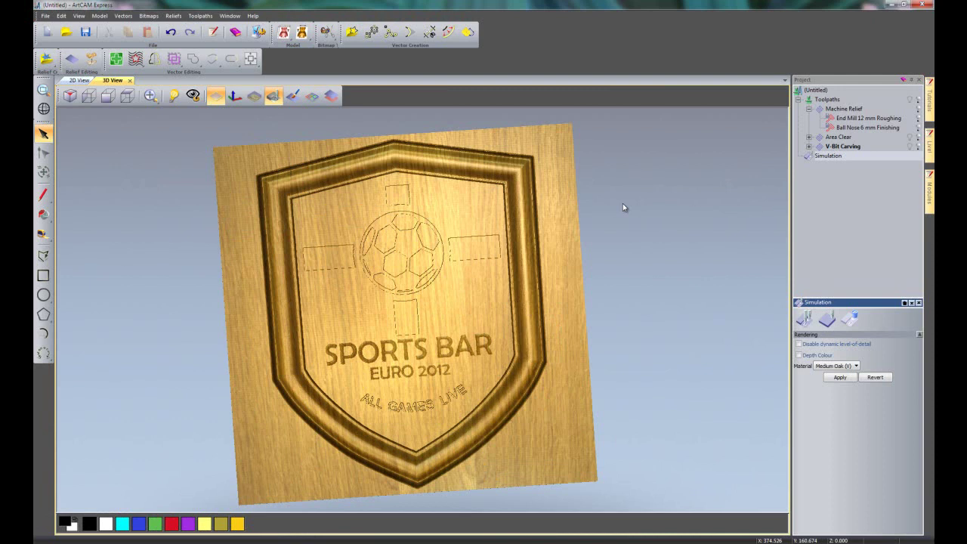
pyautogui.click(863, 248)
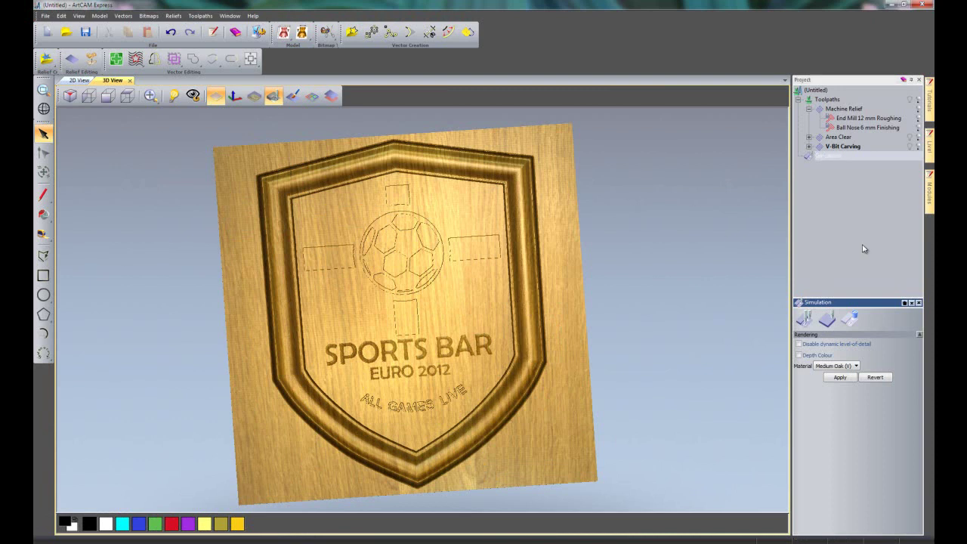
pyautogui.click(833, 101)
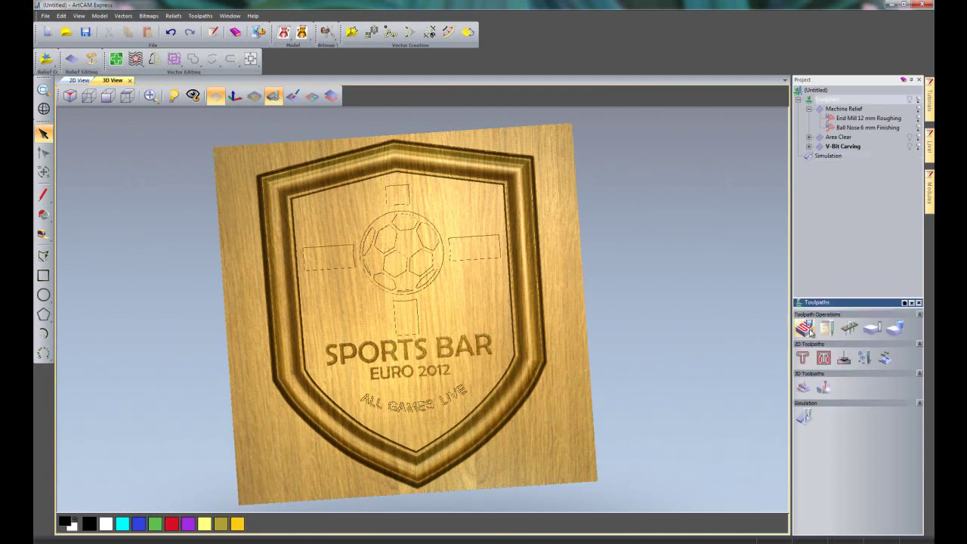
pyautogui.click(810, 332)
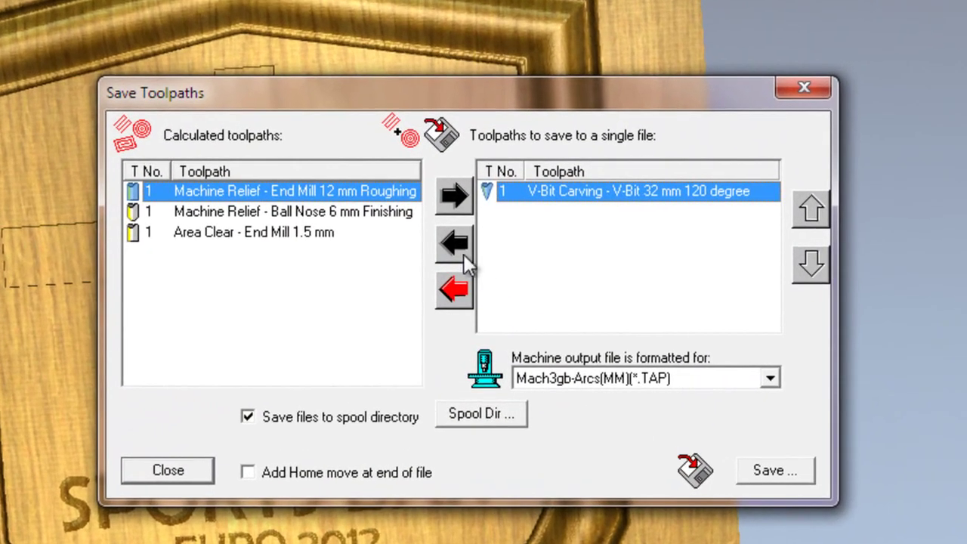
# Replace the V-Bit Carving toolpath with Machine Relief - End Mill 12 mm Roughing as the toolpath to save to a single file
pyautogui.click(463, 254)
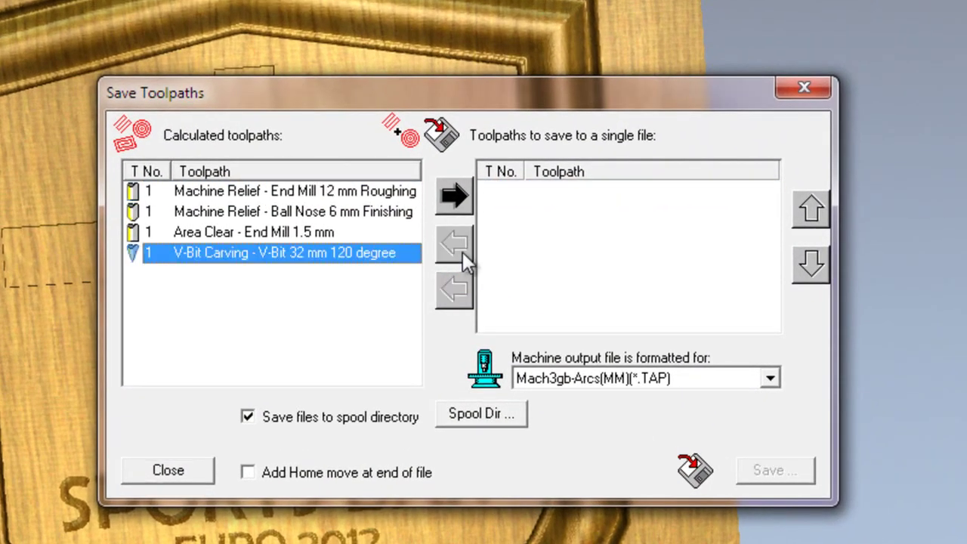
pyautogui.click(219, 269)
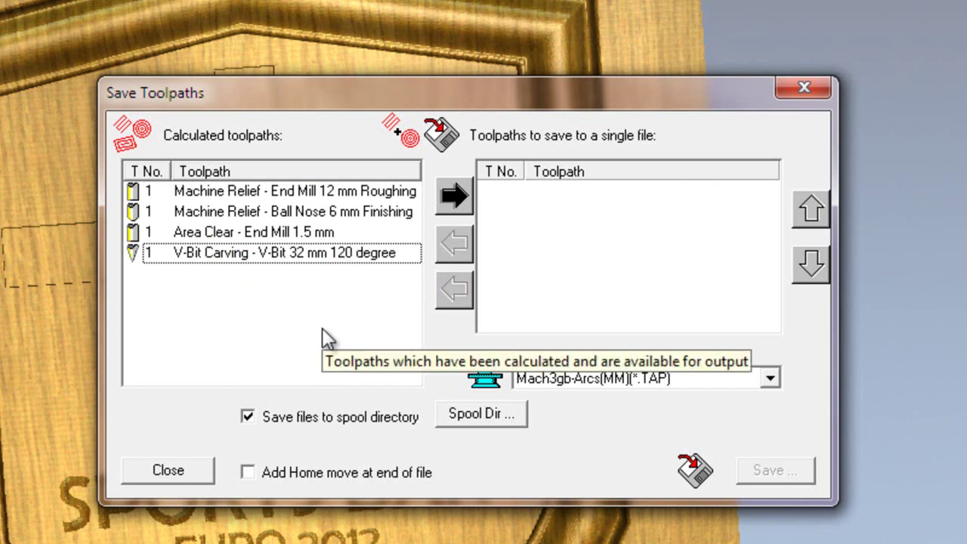
pyautogui.click(349, 199)
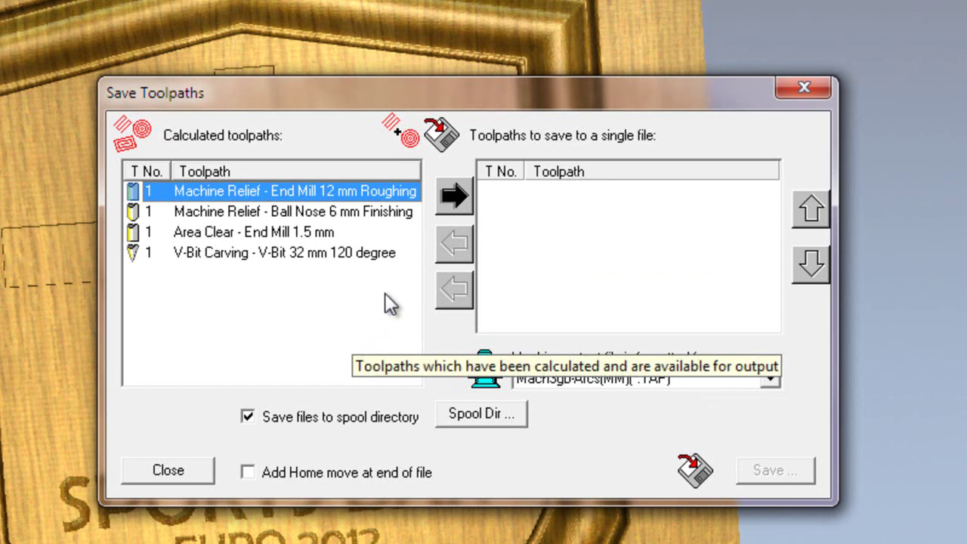
pyautogui.click(453, 196)
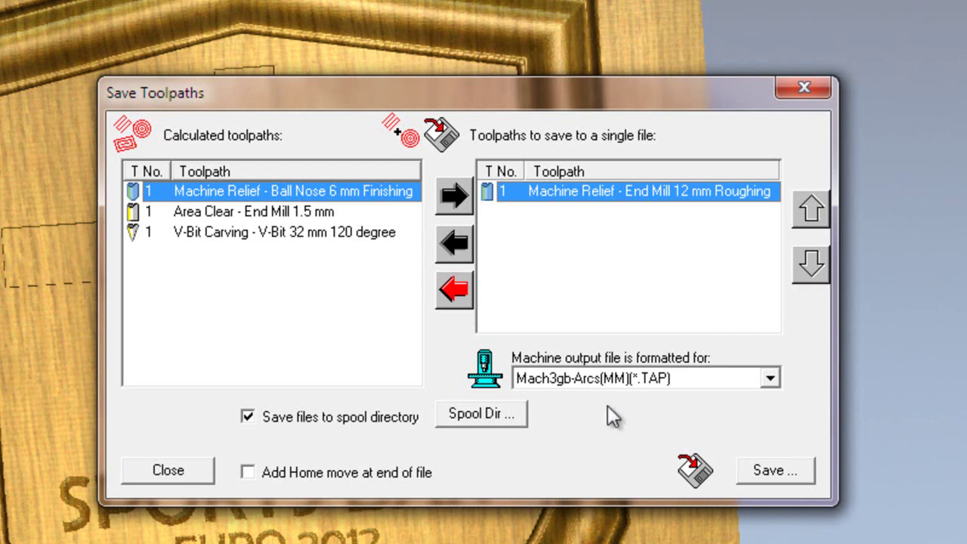
# Set the machine output file format to G-Code Arcs (mm) (*.tap)
pyautogui.click(630, 379)
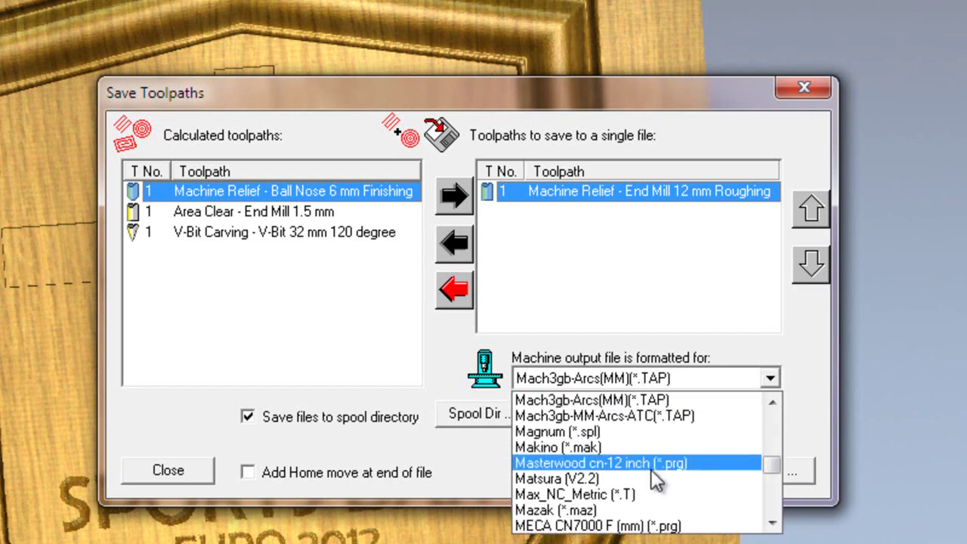
pyautogui.scroll(-6, 648, 483)
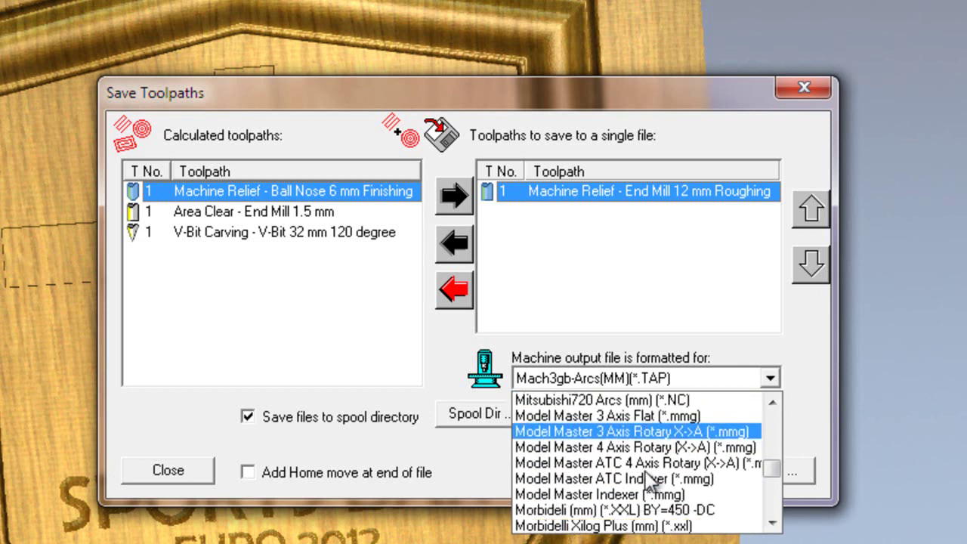
pyautogui.moveTo(768, 467); pyautogui.dragTo(769, 480)
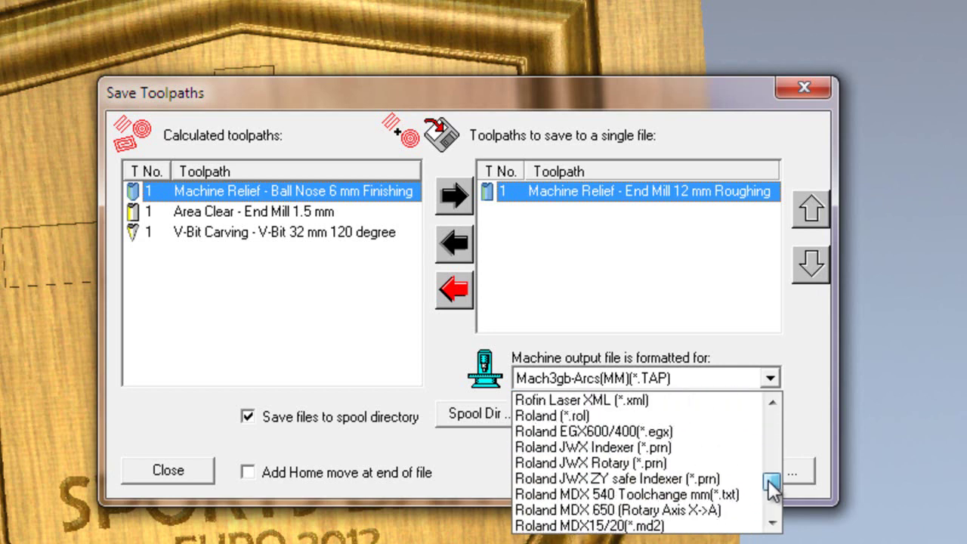
pyautogui.scroll(-10, 737, 491)
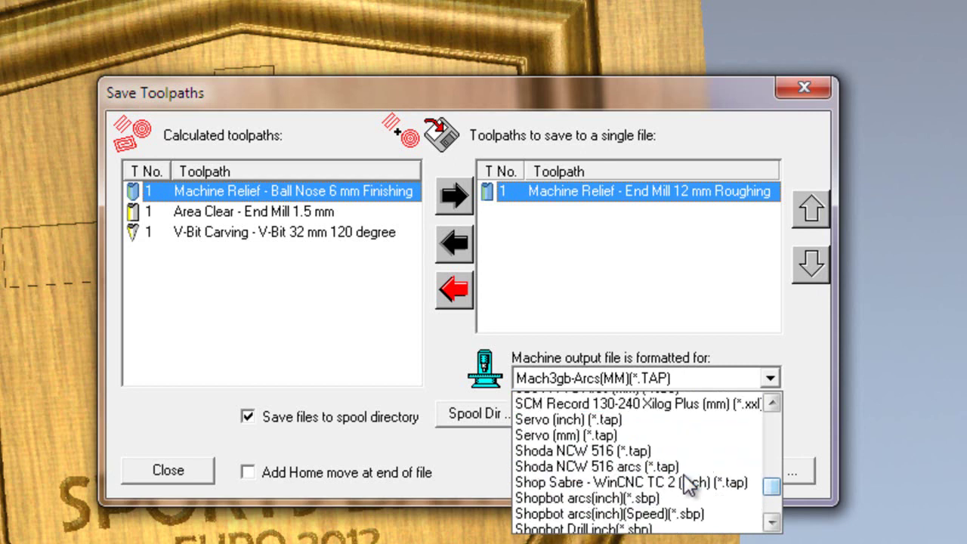
pyautogui.scroll(-4, 688, 486)
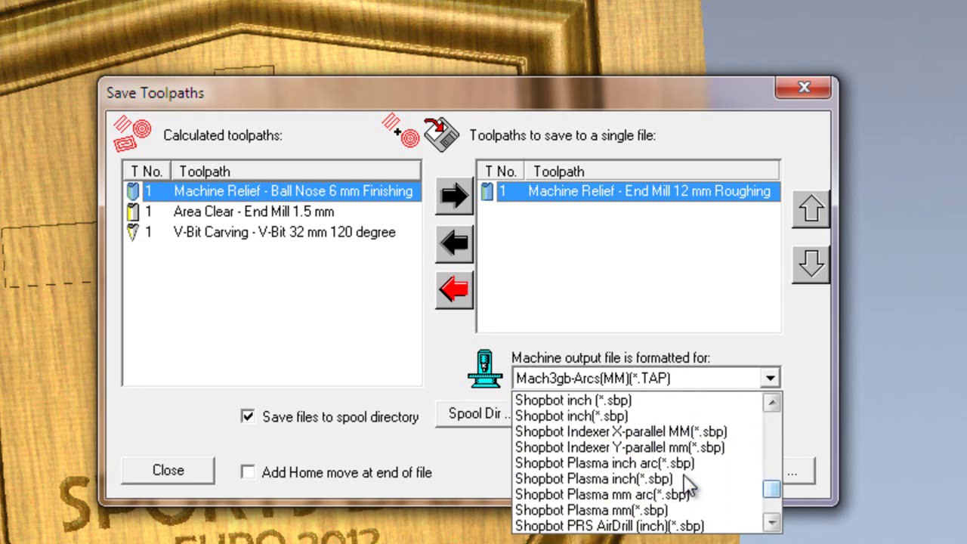
pyautogui.scroll(15, 684, 474)
pyautogui.scroll(15, 684, 474)
pyautogui.scroll(15, 683, 476)
pyautogui.scroll(7, 683, 474)
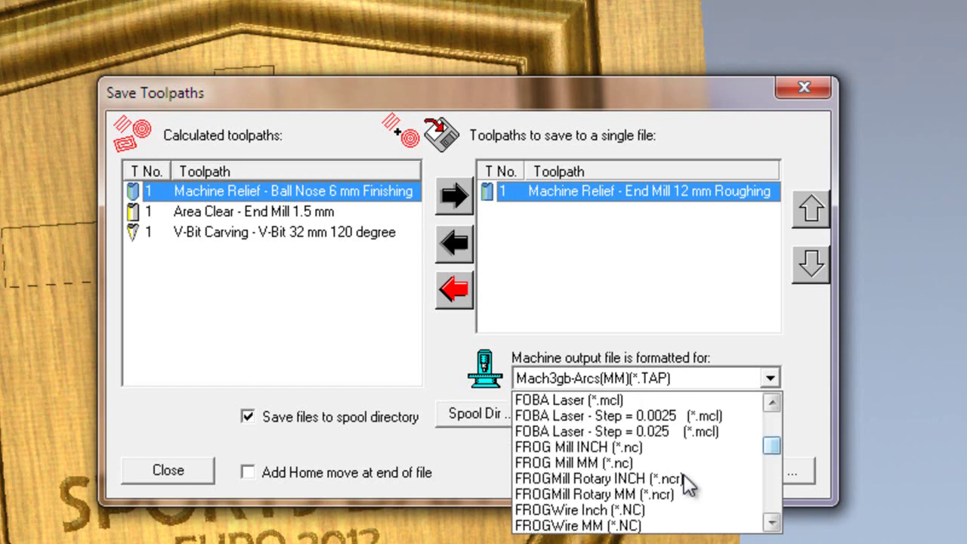
pyautogui.scroll(-3, 687, 484)
pyautogui.scroll(1, 687, 485)
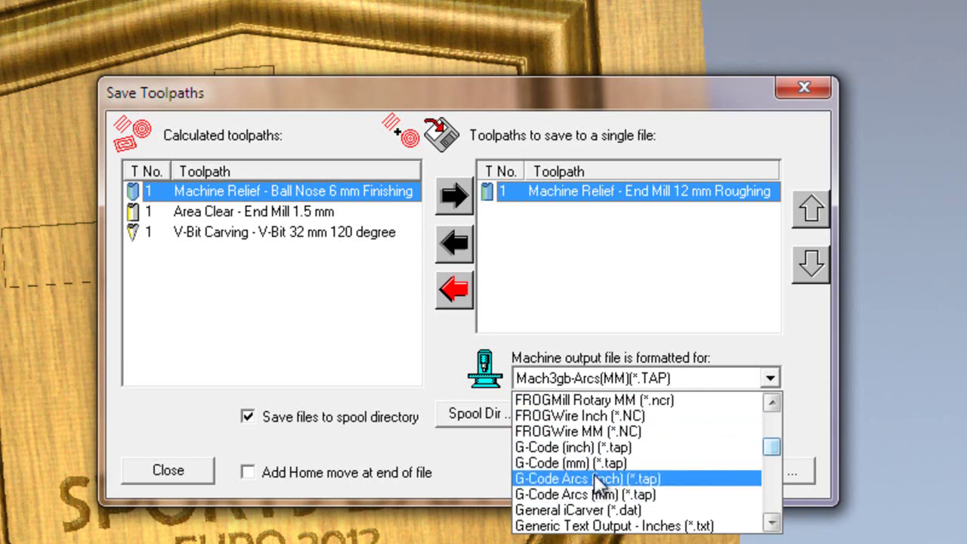
pyautogui.scroll(7, 597, 483)
pyautogui.scroll(3, 601, 465)
pyautogui.scroll(-10, 597, 483)
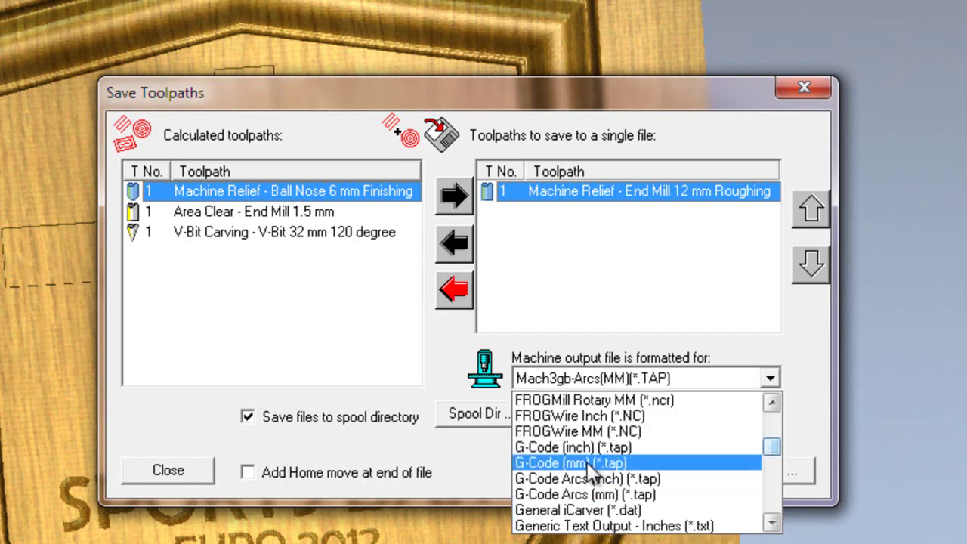
pyautogui.click(586, 494)
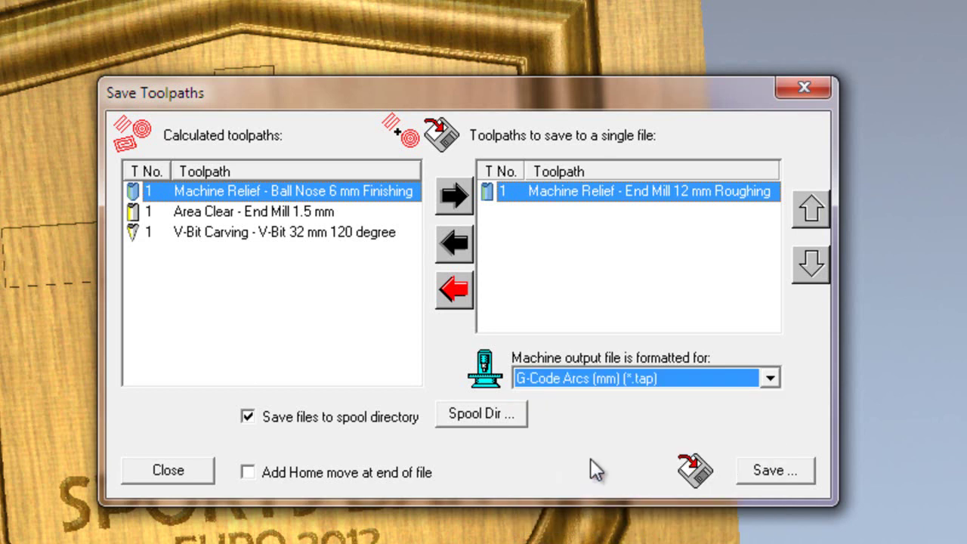
# Save the 12 mm roughing toolpath as a machine file named 100 and close the Save Toolpaths dialog
pyautogui.click(750, 471)
pyautogui.write('100')
pyautogui.click(744, 515)
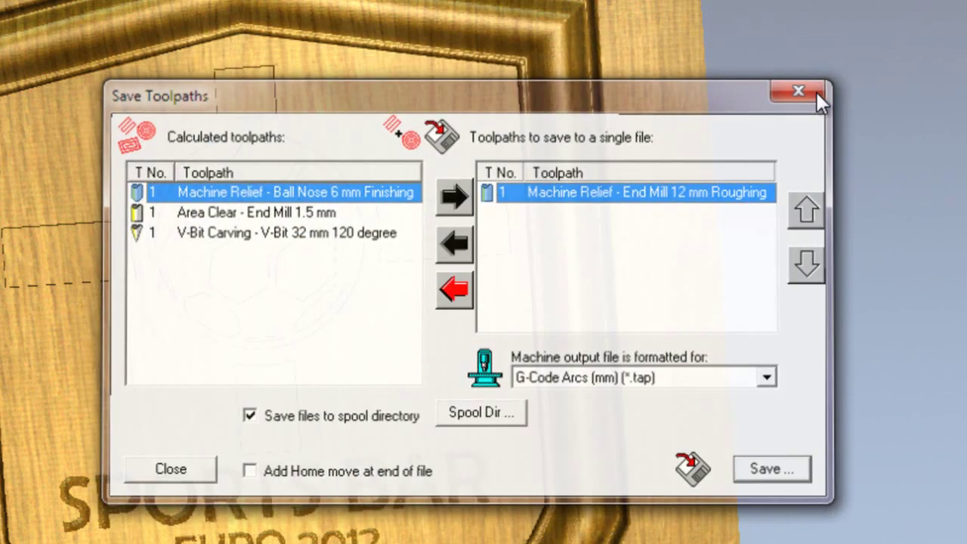
pyautogui.click(819, 91)
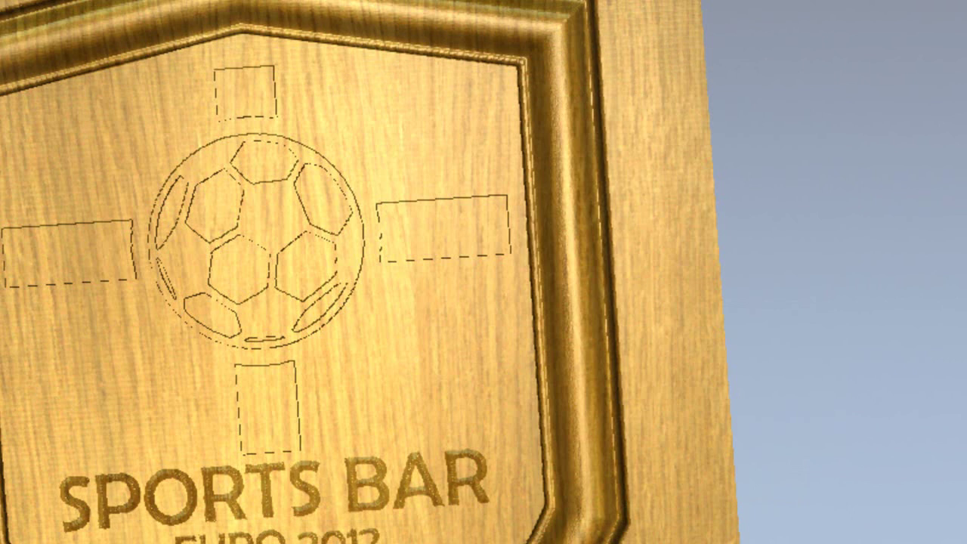